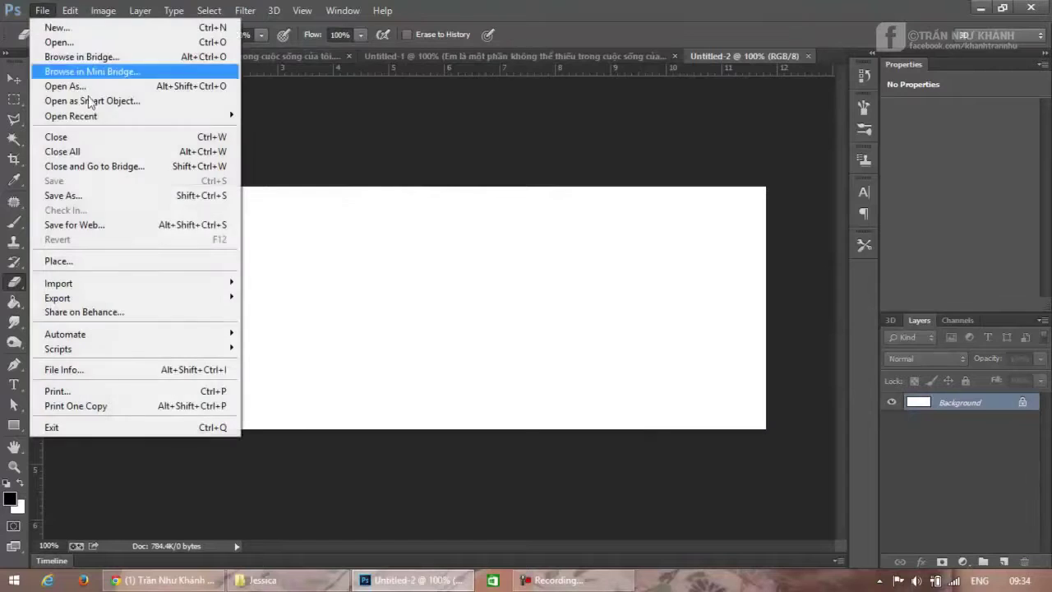
# Step: Place the image maxresdefault.jpg into the blank document and move it flush with the canvas's right edge
pyautogui.click(137, 261)
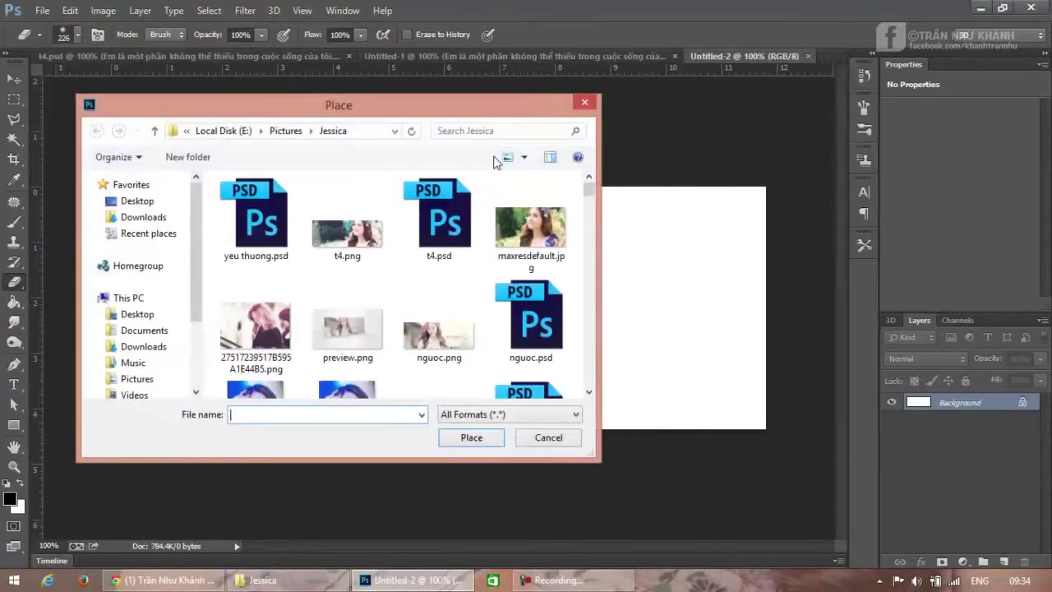
pyautogui.click(549, 215)
pyautogui.doubleClick(530, 222)
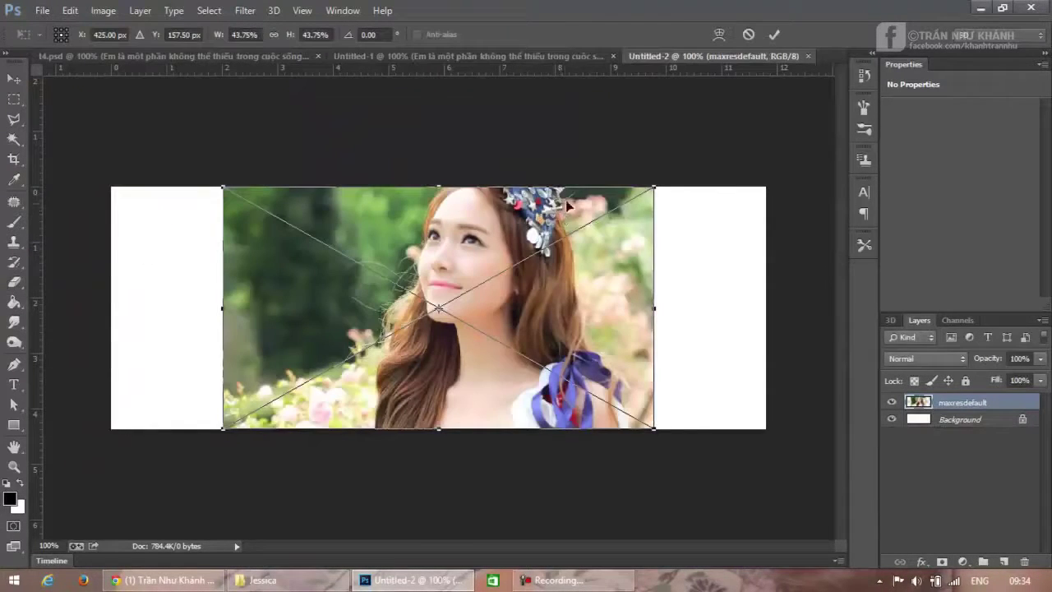
pyautogui.moveTo(576, 267); pyautogui.dragTo(689, 264)
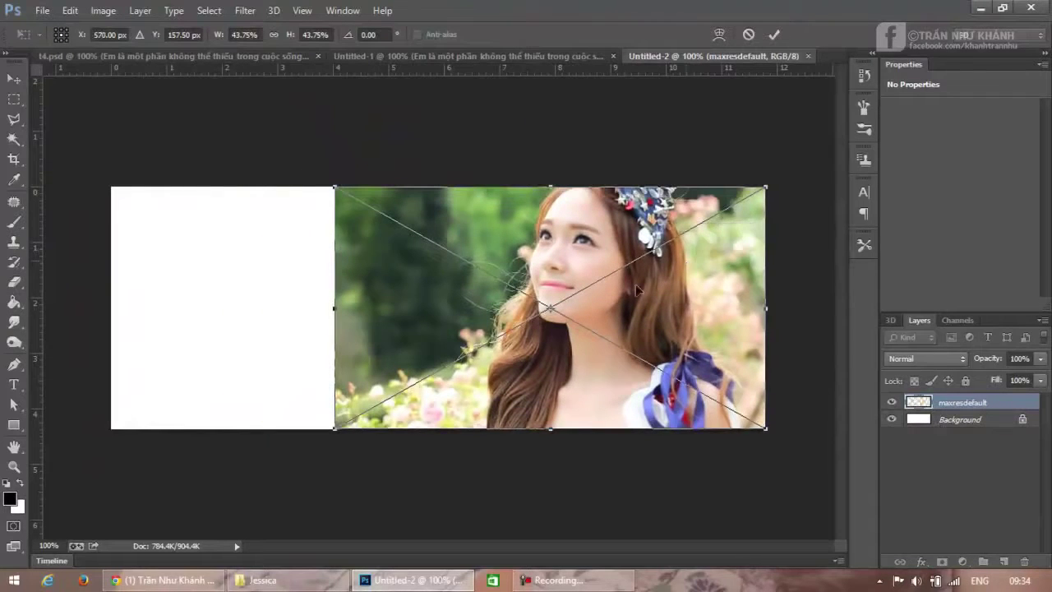
# Step: Scale the placed photo up to about 47%, keeping it against the canvas's right edge, and commit the placement
pyautogui.moveTo(336, 431); pyautogui.dragTo(306, 445)
pyautogui.moveTo(560, 410); pyautogui.dragTo(563, 402)
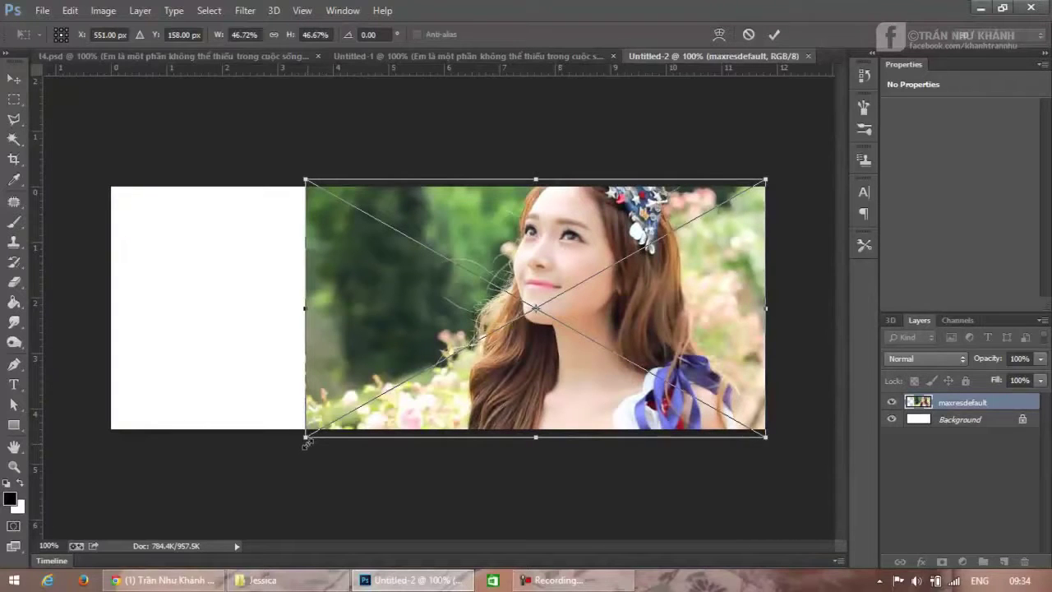
pyautogui.moveTo(306, 444); pyautogui.dragTo(301, 446)
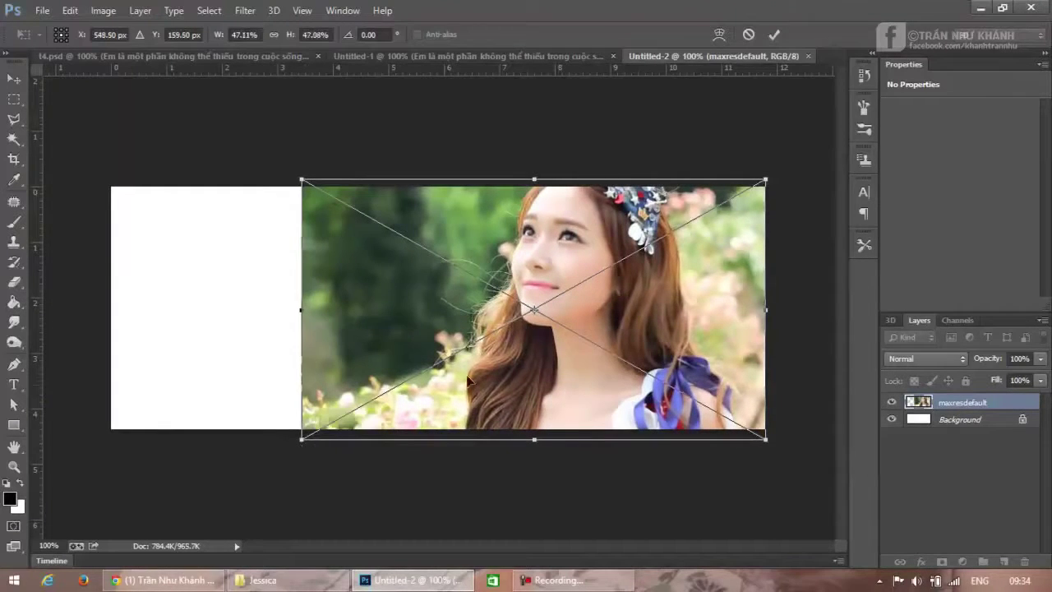
pyautogui.click(773, 35)
pyautogui.press('e')
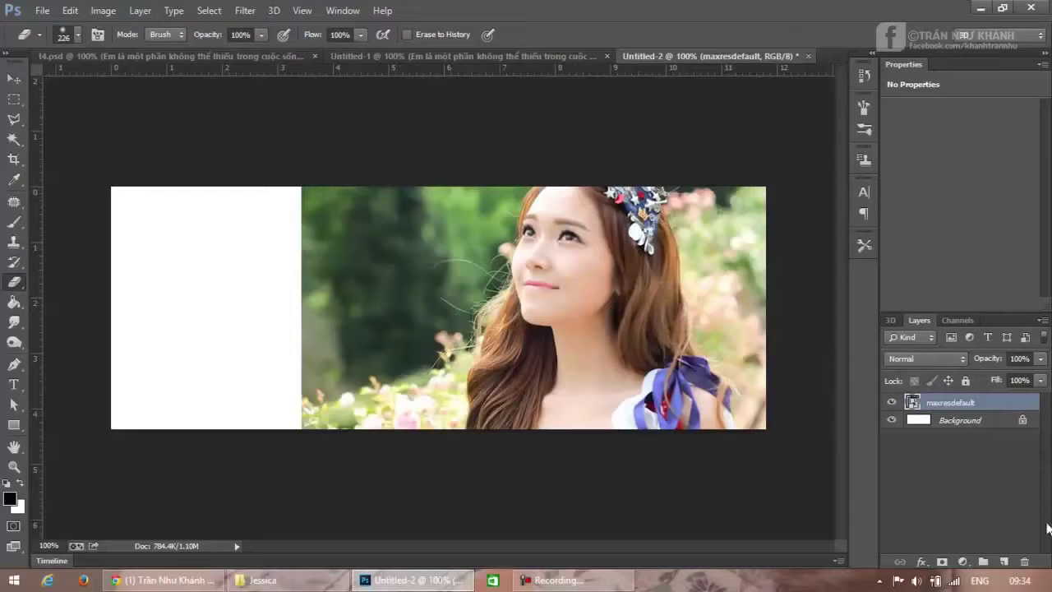
# Step: Duplicate the maxresdefault layer, hide the copy and select the original layer
pyautogui.moveTo(990, 406); pyautogui.dragTo(1004, 559)
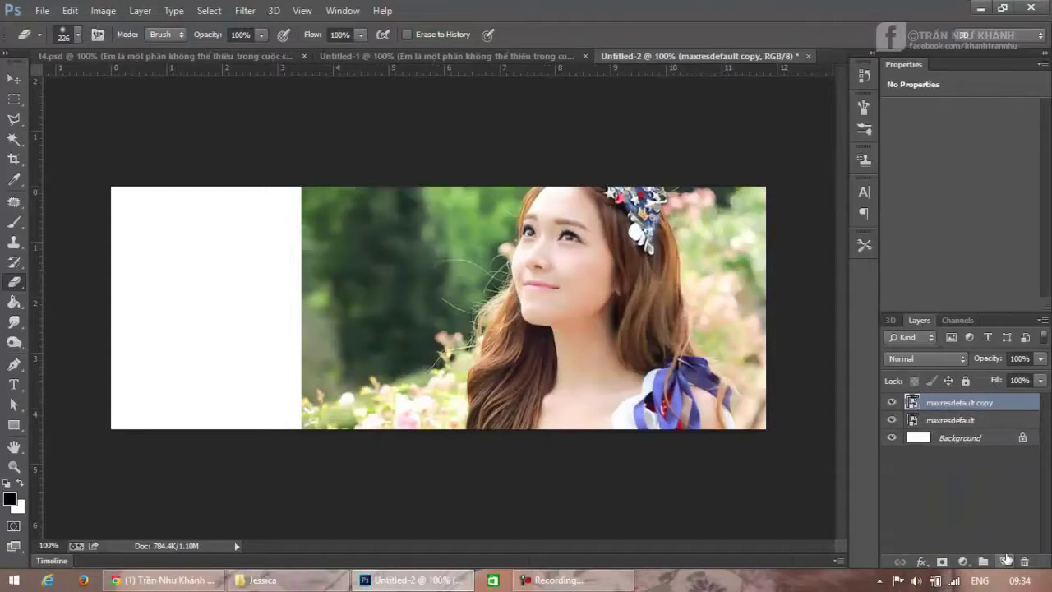
pyautogui.click(892, 403)
pyautogui.click(914, 421)
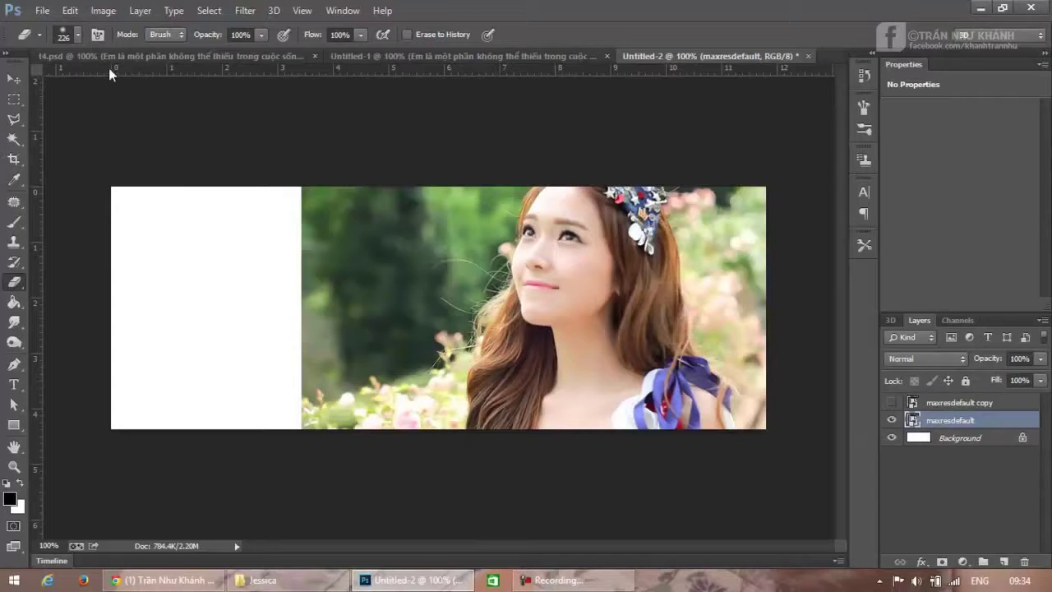
# Step: Enlarge the original photo layer to about 94% and position it so its blurred greenery and flowers fill the canvas's empty left part
pyautogui.click(70, 10)
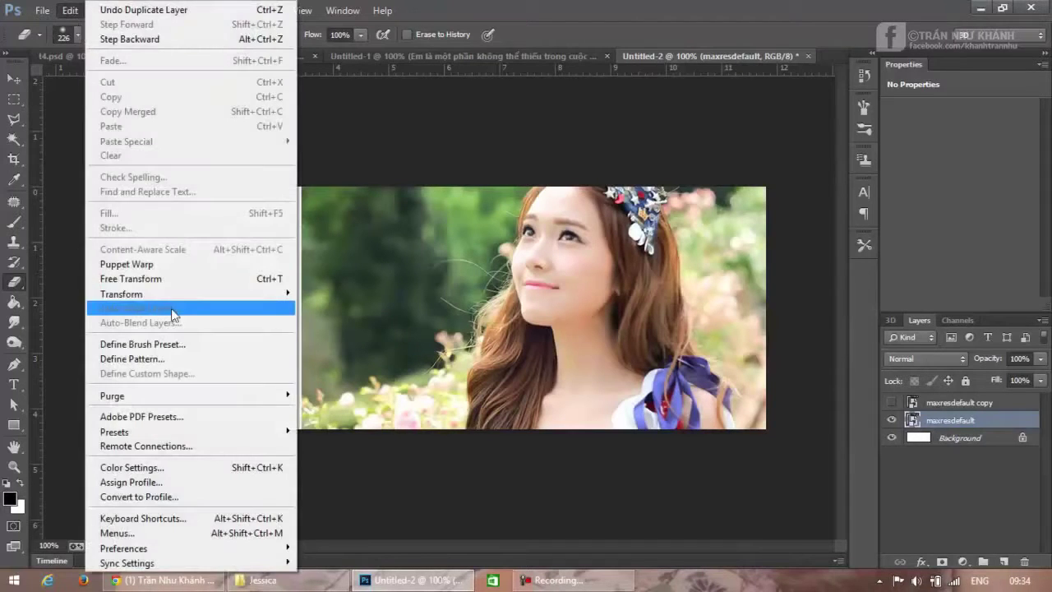
pyautogui.click(209, 280)
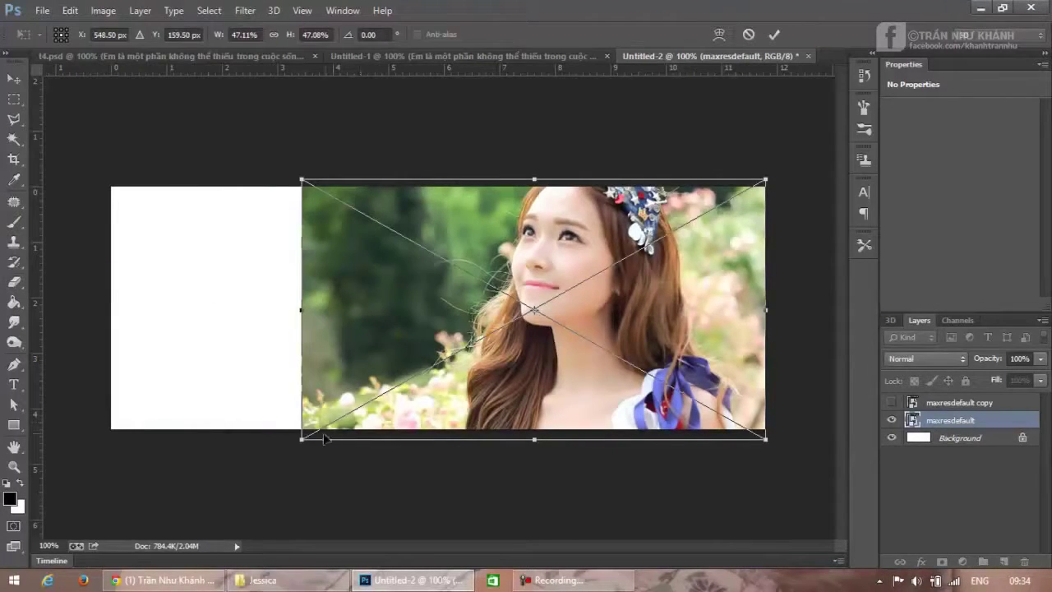
pyautogui.moveTo(304, 440); pyautogui.dragTo(43, 543)
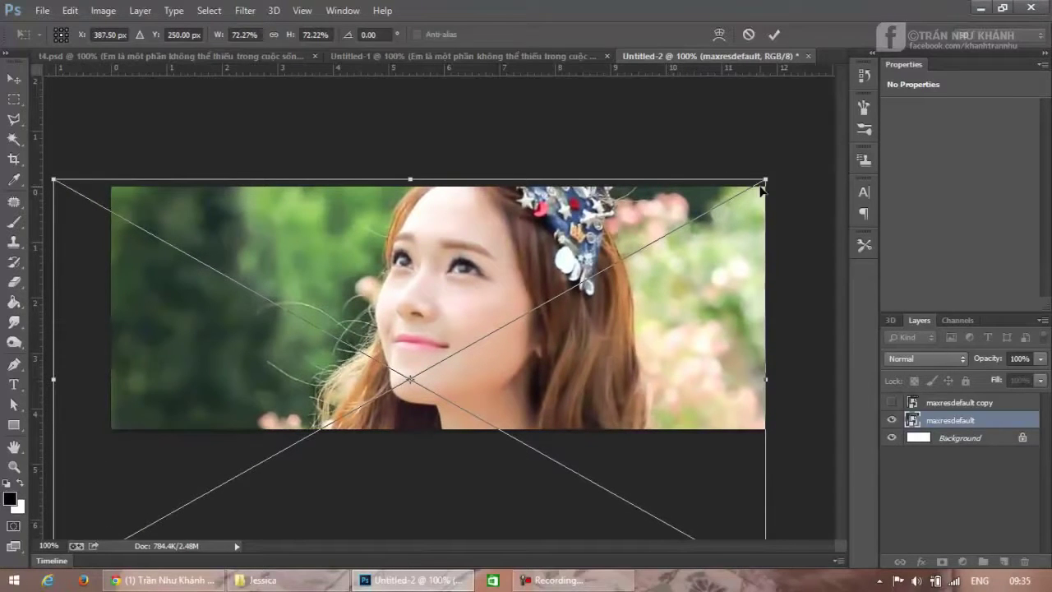
pyautogui.moveTo(767, 177); pyautogui.dragTo(938, 82)
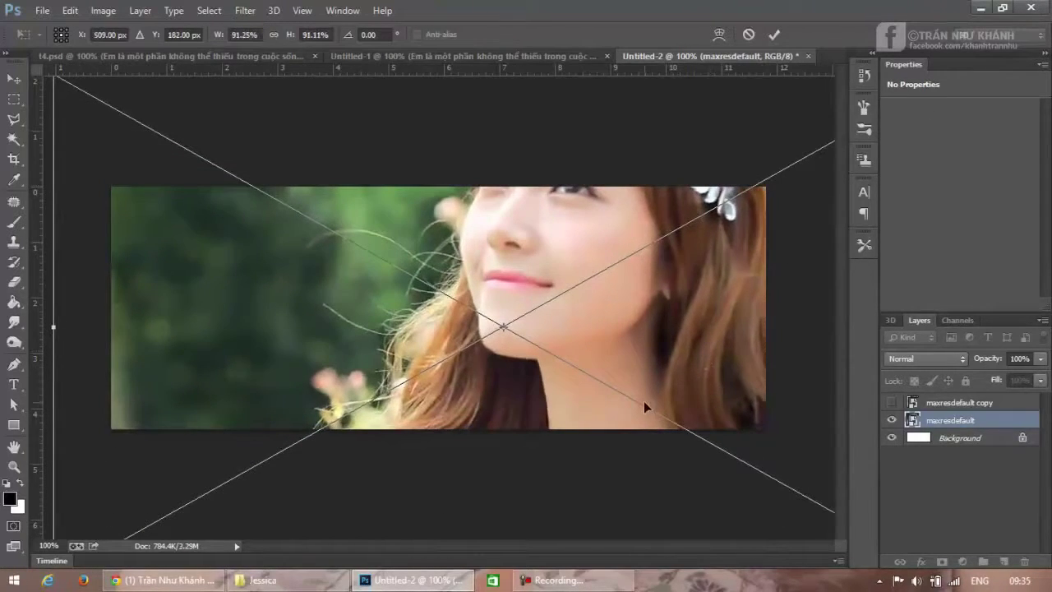
pyautogui.moveTo(645, 405); pyautogui.dragTo(697, 328)
pyautogui.moveTo(112, 500); pyautogui.dragTo(87, 512)
pyautogui.moveTo(531, 391); pyautogui.dragTo(562, 365)
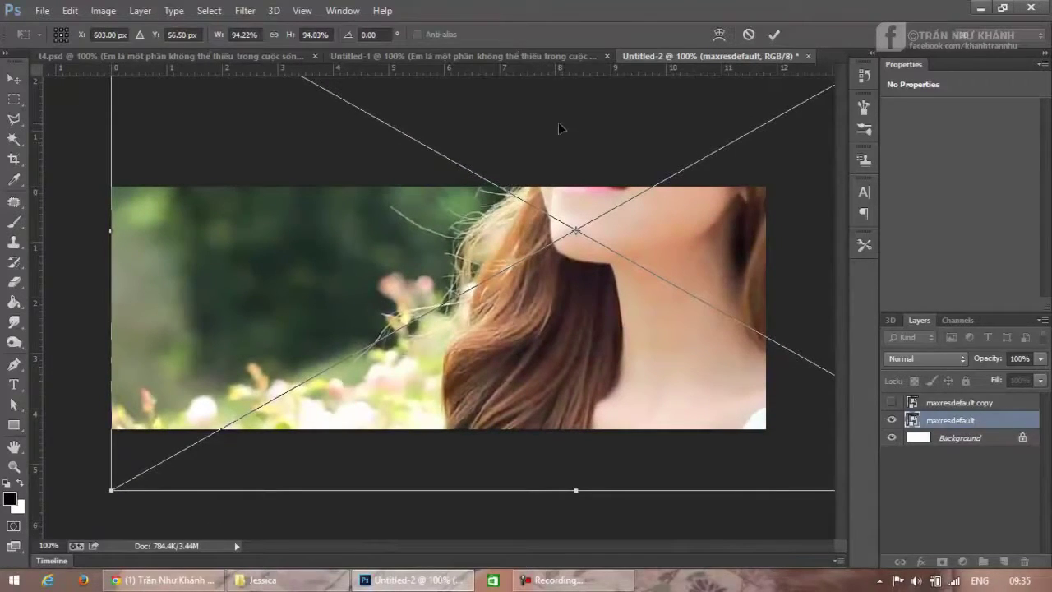
pyautogui.click(774, 35)
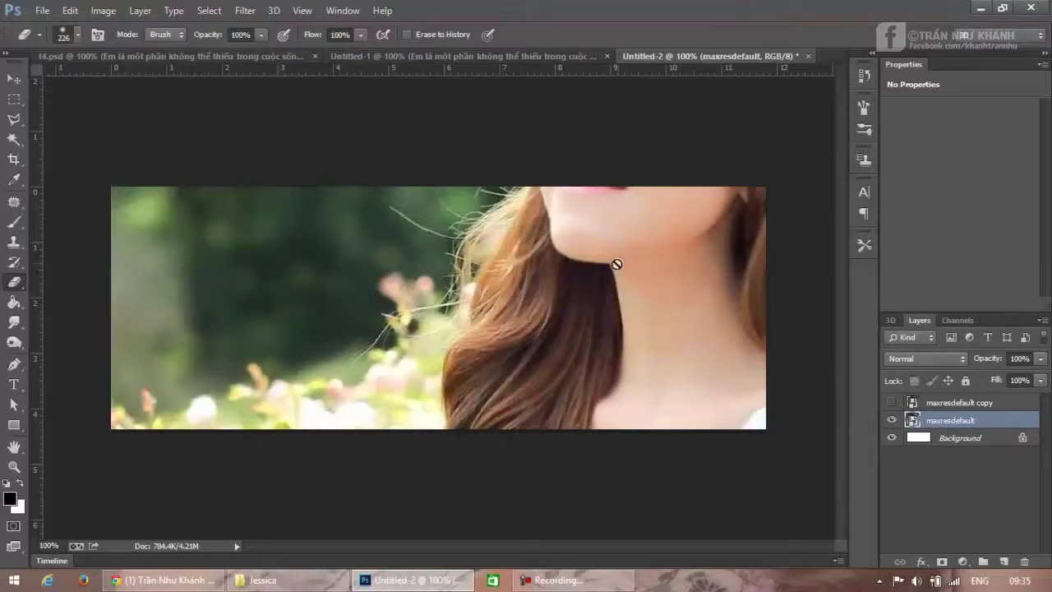
pyautogui.click(14, 78)
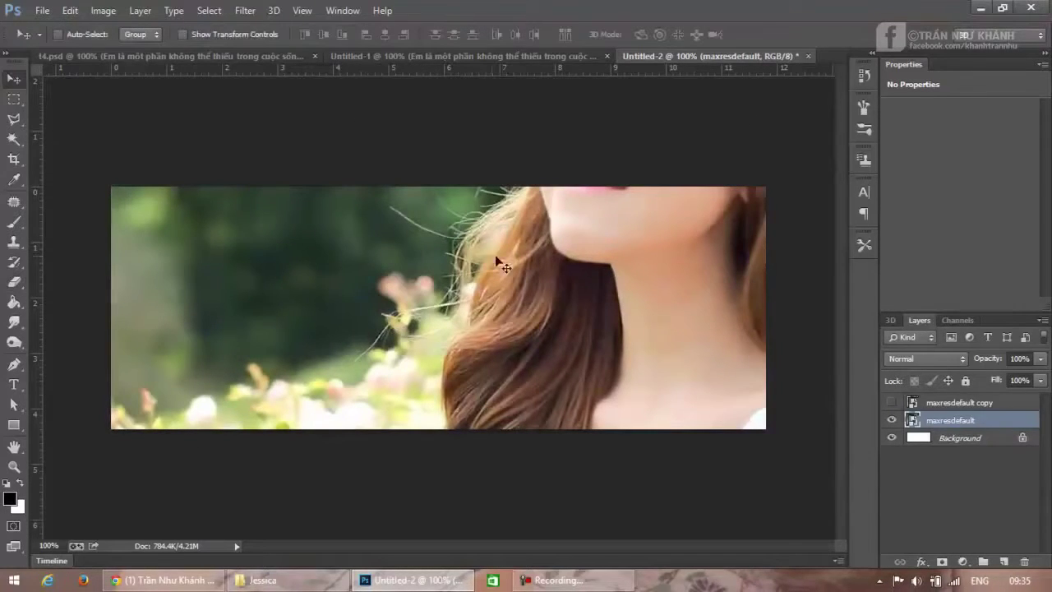
pyautogui.moveTo(498, 260); pyautogui.dragTo(510, 265)
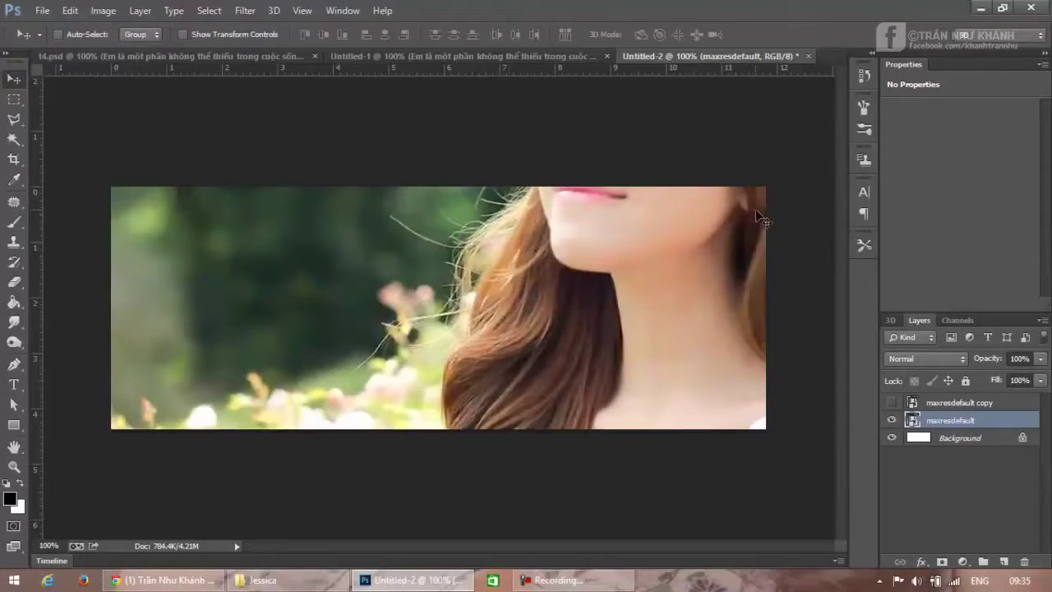
# Step: Show the maxresdefault copy layer again and add a layer mask to it
pyautogui.click(891, 403)
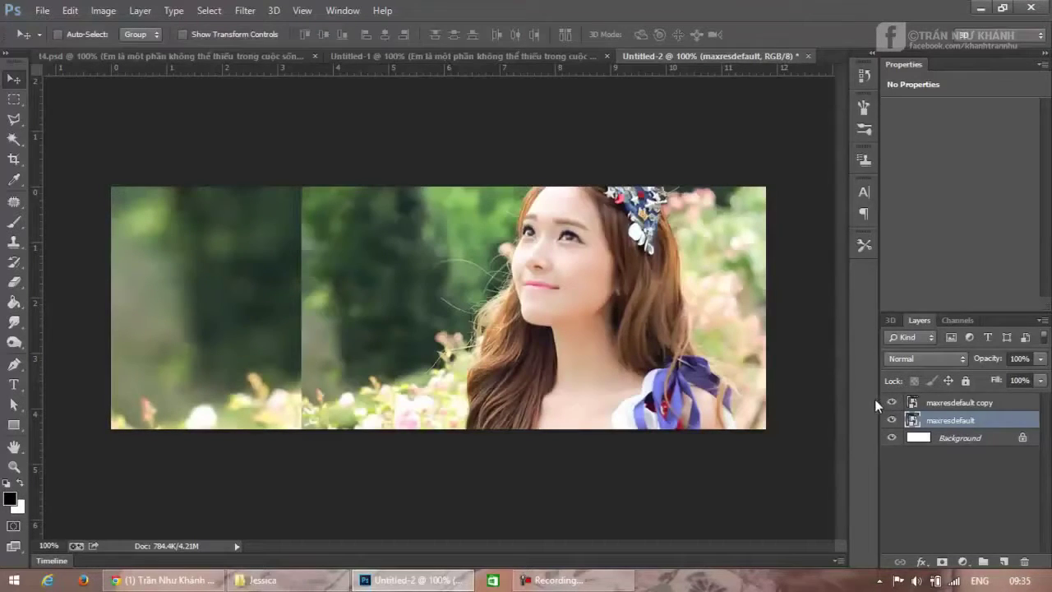
pyautogui.click(995, 402)
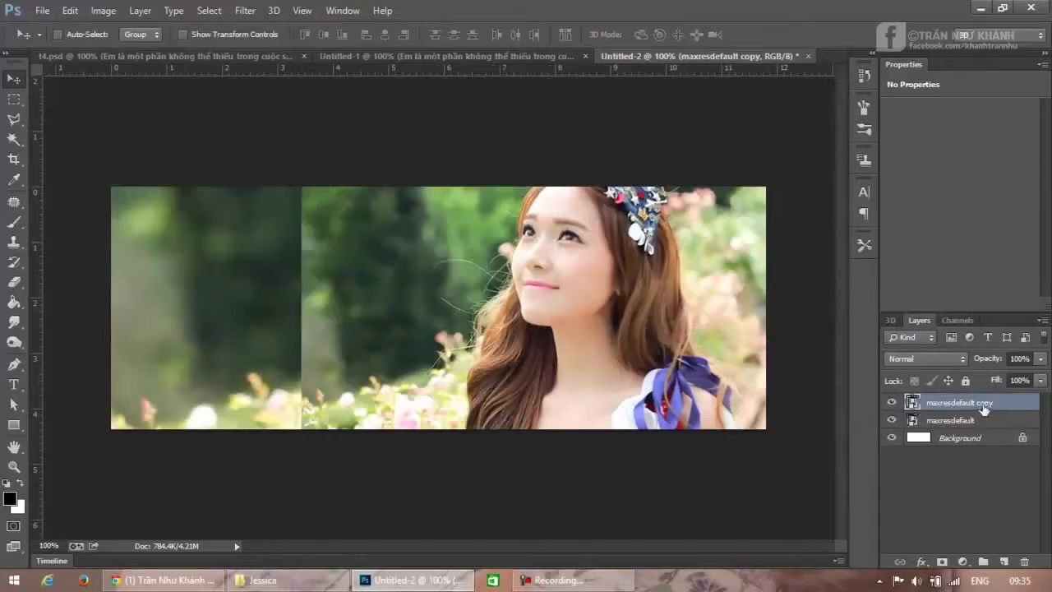
pyautogui.click(943, 562)
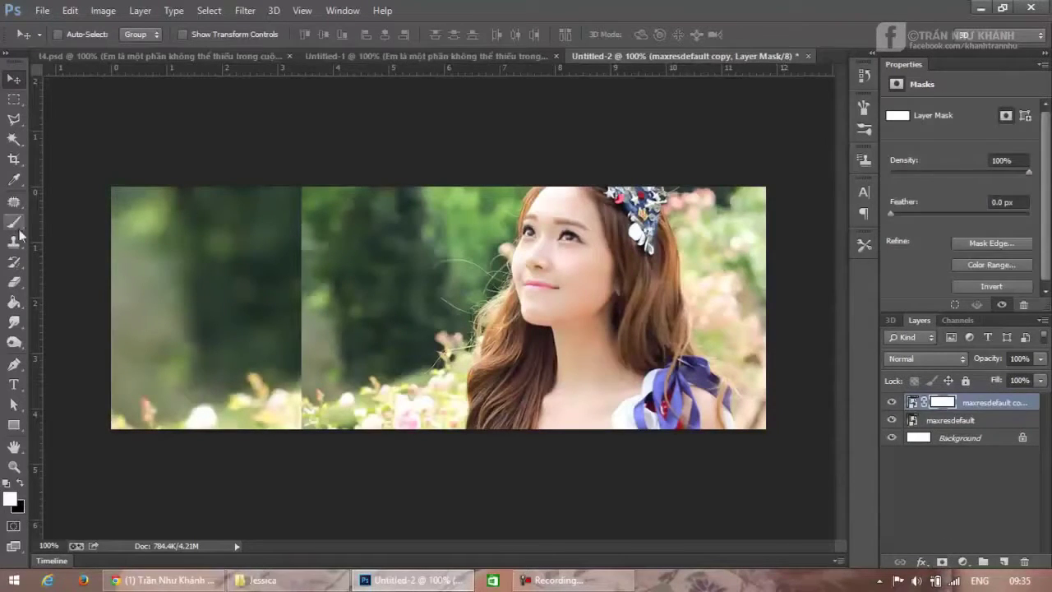
# Step: Erase the hard left edge of the copy on its mask with a soft 226 px Eraser, blending it into the enlarged background
pyautogui.click(13, 281)
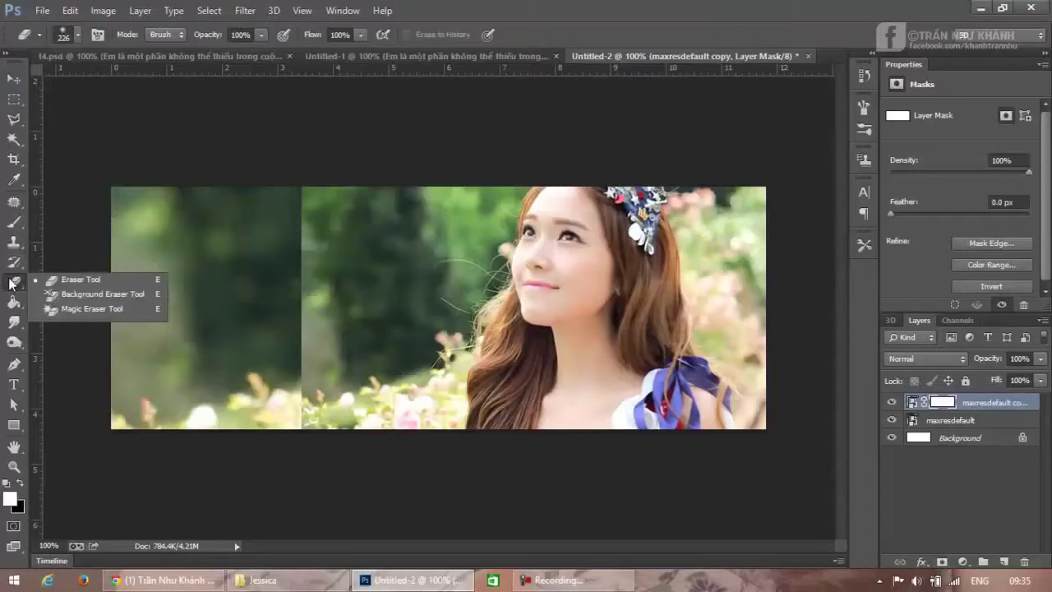
pyautogui.click(82, 279)
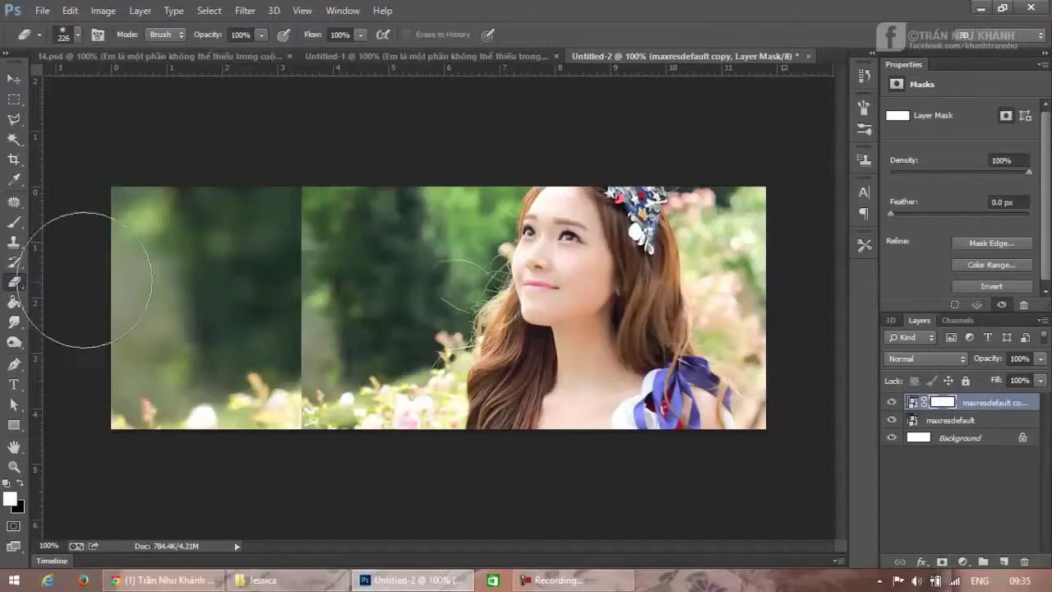
pyautogui.click(76, 35)
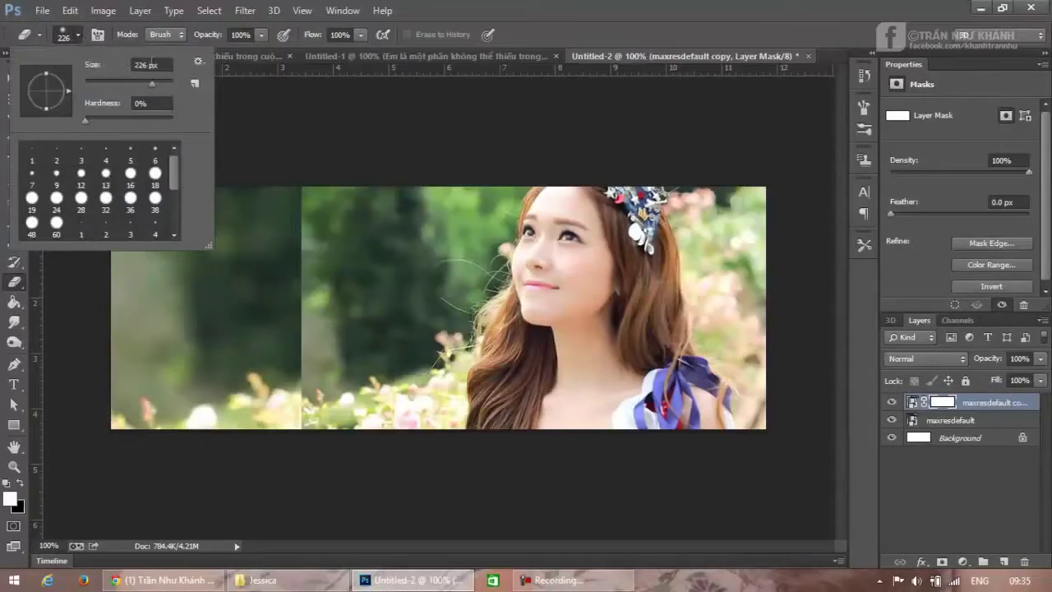
pyautogui.click(516, 7)
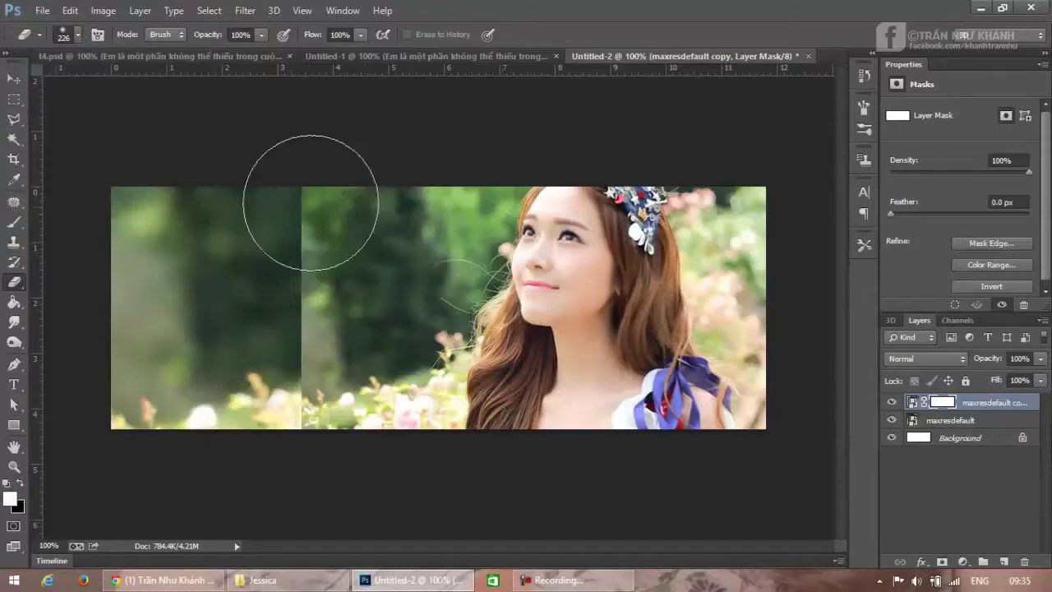
pyautogui.moveTo(296, 207); pyautogui.dragTo(291, 216)
pyautogui.moveTo(270, 282)
pyautogui.mouseDown()
pyautogui.moveTo(260, 308)
pyautogui.moveTo(239, 328)
pyautogui.moveTo(256, 327)
pyautogui.moveTo(269, 418)
pyautogui.moveTo(259, 424)
pyautogui.moveTo(256, 405)
pyautogui.moveTo(268, 390)
pyautogui.moveTo(213, 365)
pyautogui.moveTo(238, 359)
pyautogui.moveTo(174, 388)
pyautogui.mouseUp()
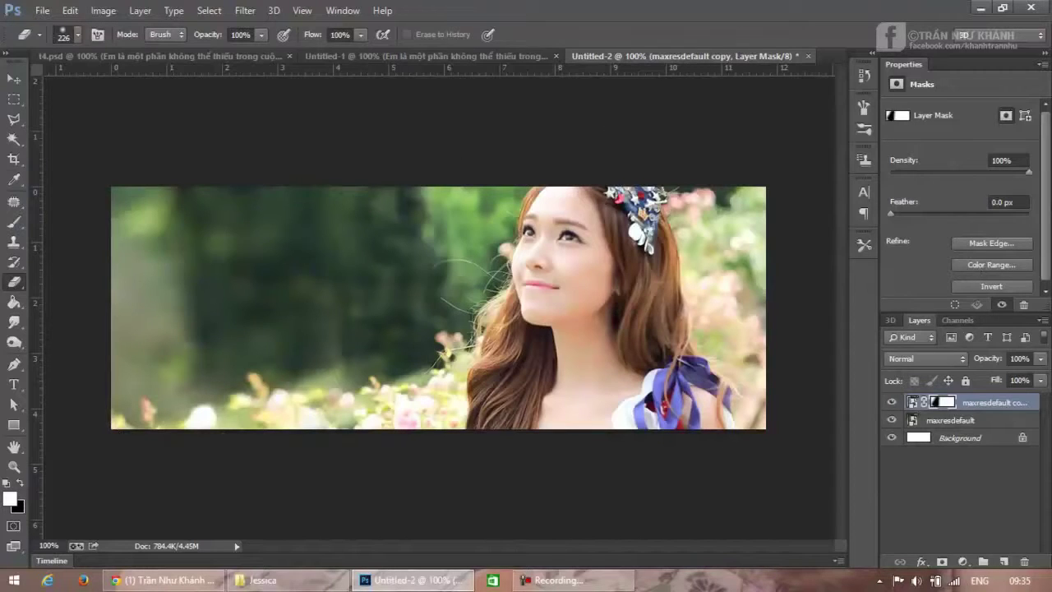
# Step: Group the two maxresdefault layers and duplicate the group
pyautogui.keyDown('shift'); pyautogui.click(997, 423); pyautogui.keyUp('shift')
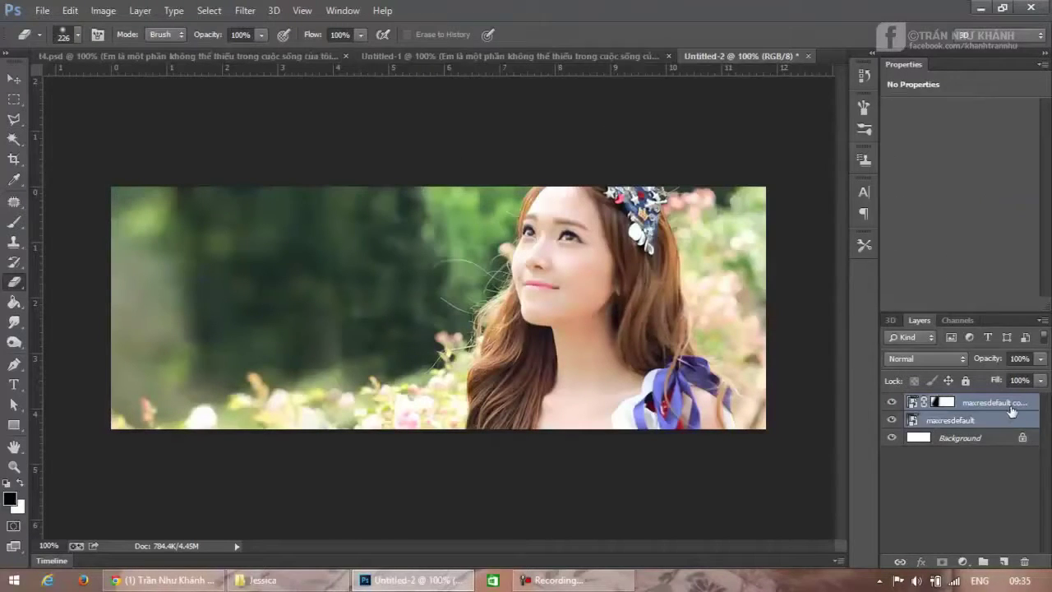
pyautogui.moveTo(1011, 411); pyautogui.dragTo(983, 562)
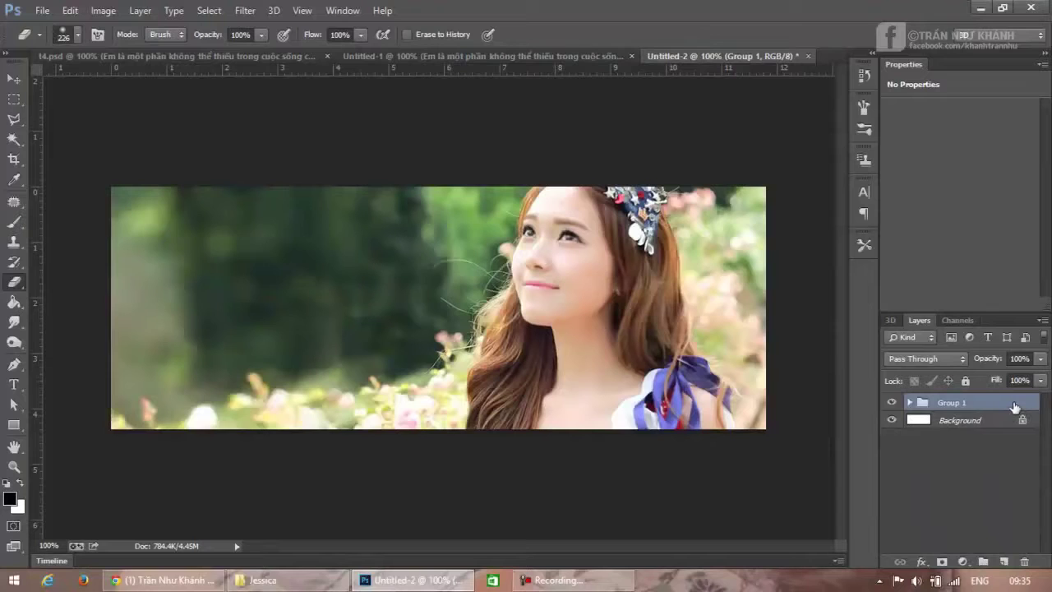
pyautogui.moveTo(1014, 406); pyautogui.dragTo(1004, 562)
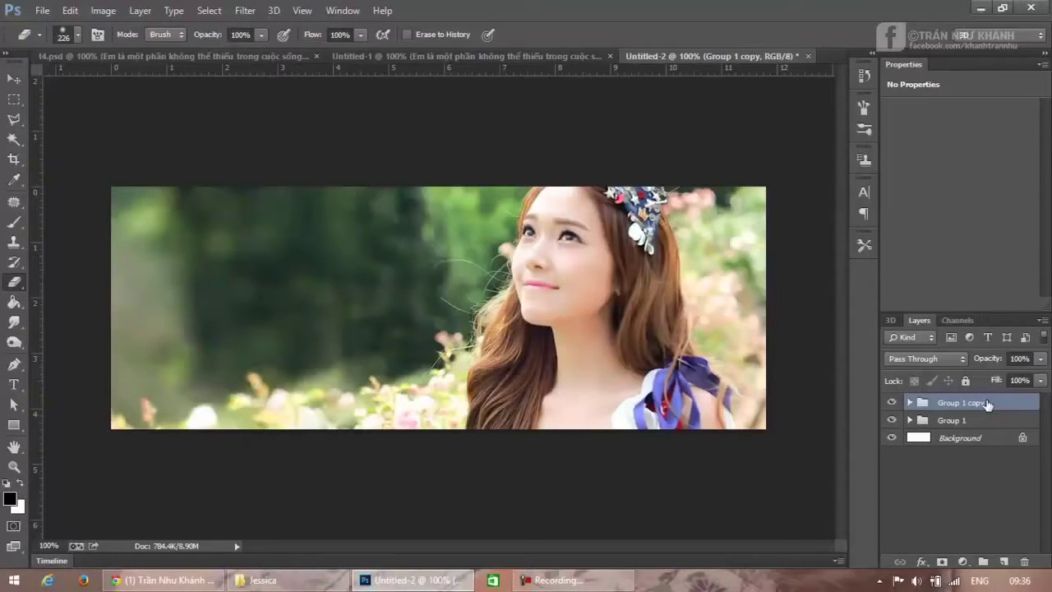
# Step: Merge the duplicated group into a single layer and hide the original group
pyautogui.rightClick(986, 402)
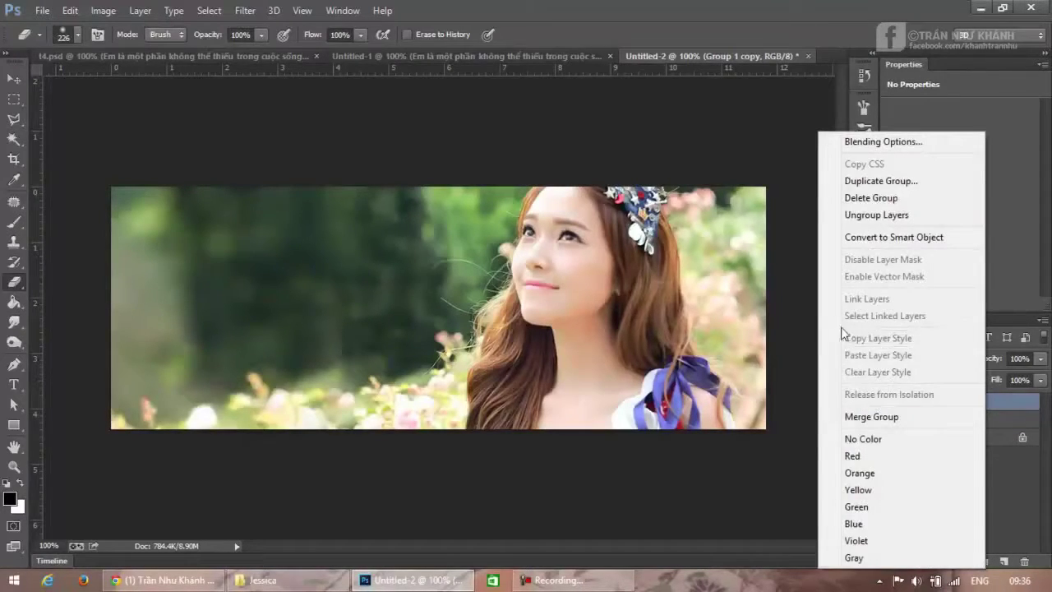
pyautogui.click(864, 418)
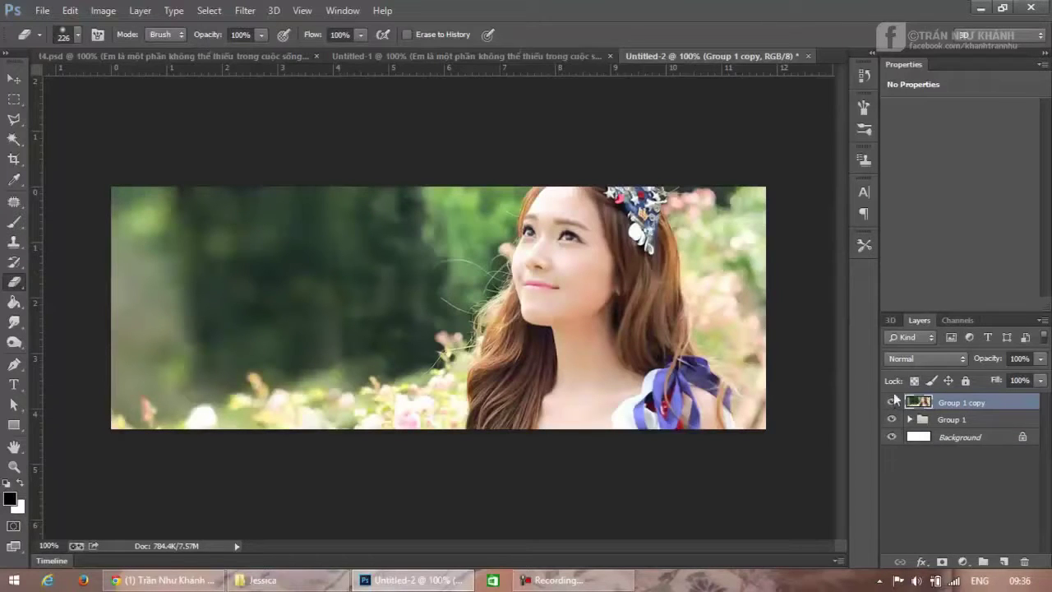
pyautogui.click(891, 420)
# Step: Duplicate the merged layer and apply a Gaussian Blur with a 2.7-pixel radius to the duplicate
pyautogui.moveTo(1007, 405); pyautogui.dragTo(1004, 561)
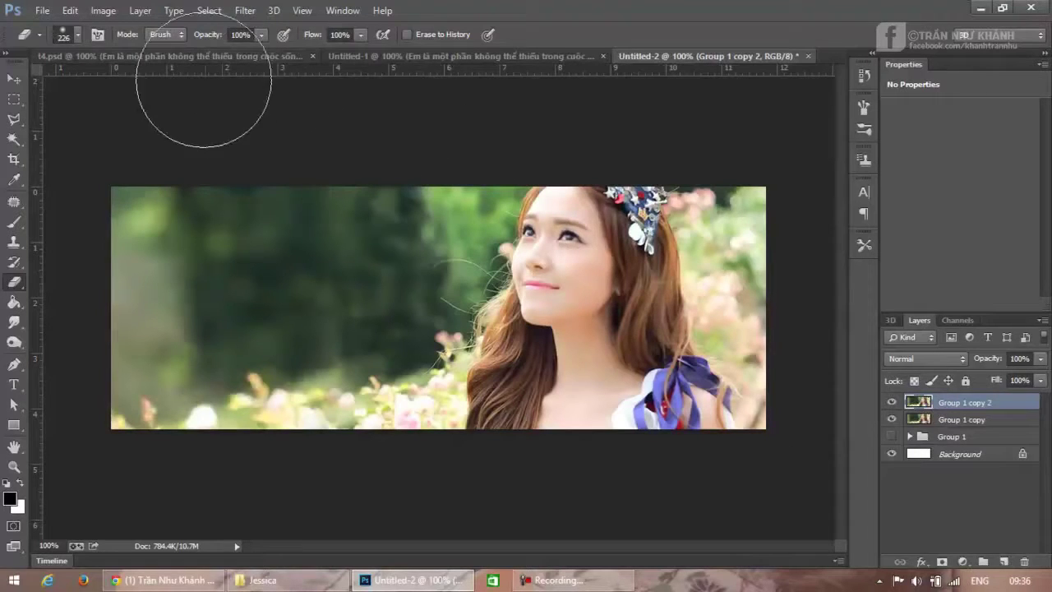
pyautogui.click(245, 10)
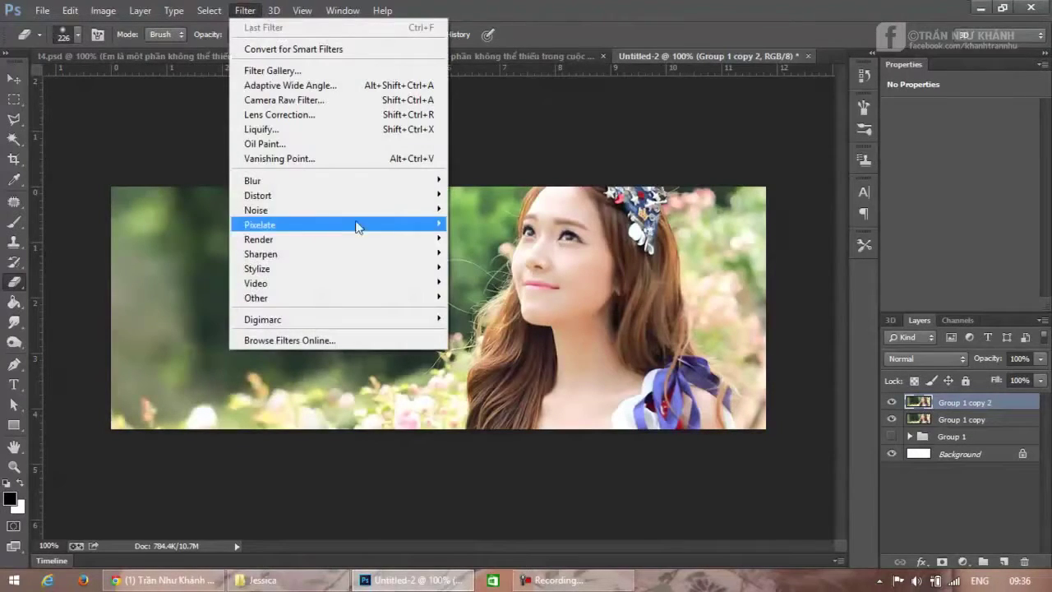
pyautogui.moveTo(446, 181)
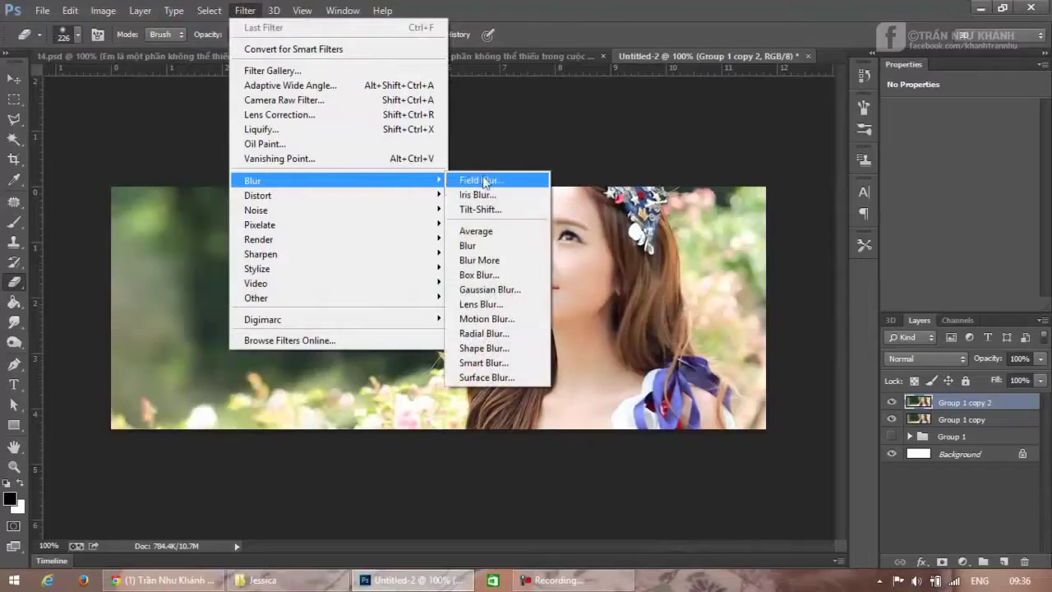
pyautogui.click(497, 292)
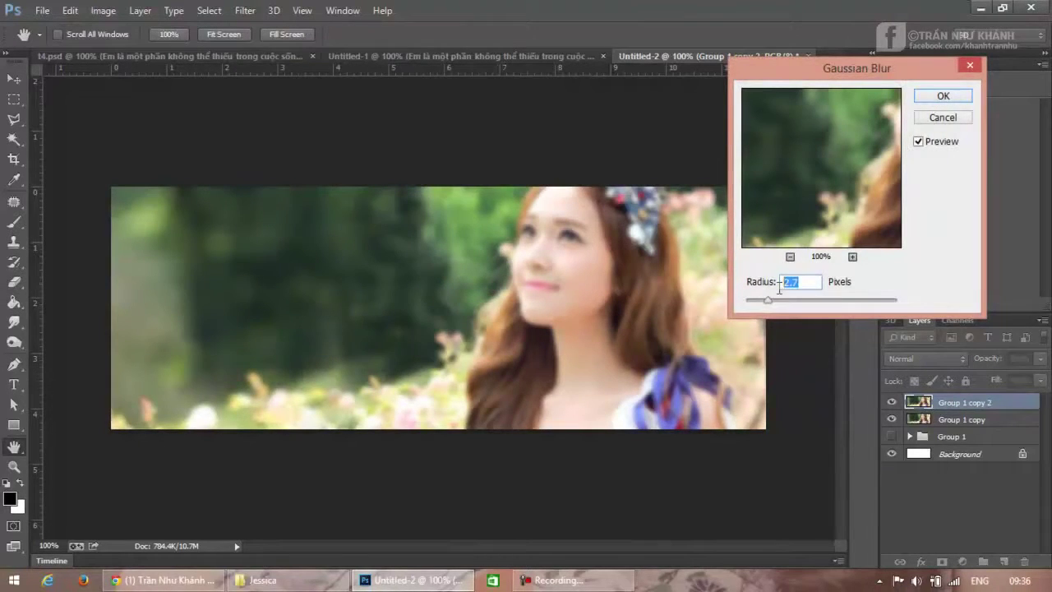
pyautogui.click(943, 96)
# Step: Lower the blurred layer's opacity to 71%
pyautogui.click(1038, 360)
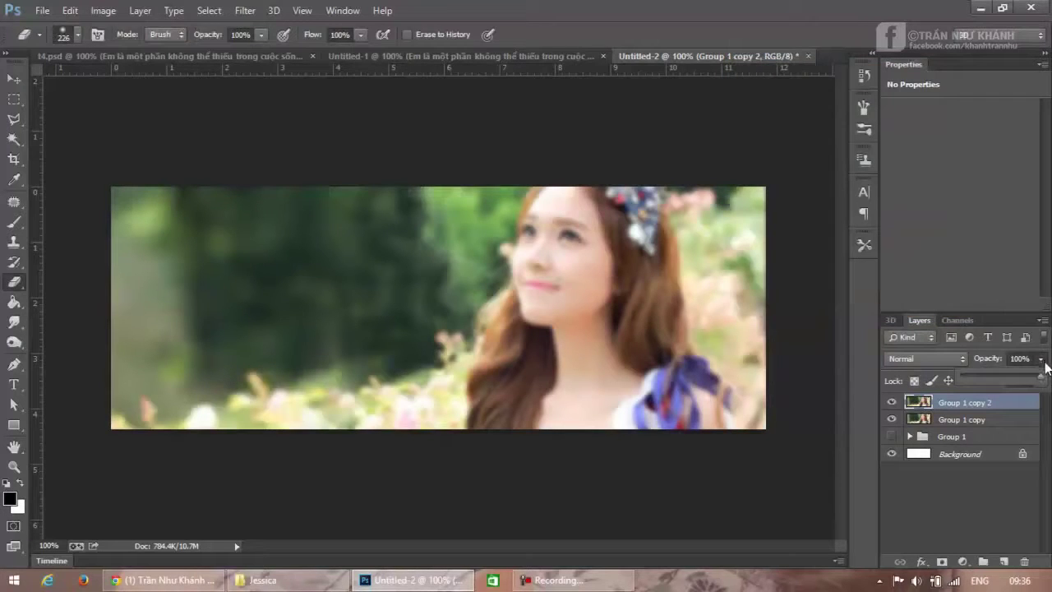
pyautogui.click(1018, 377)
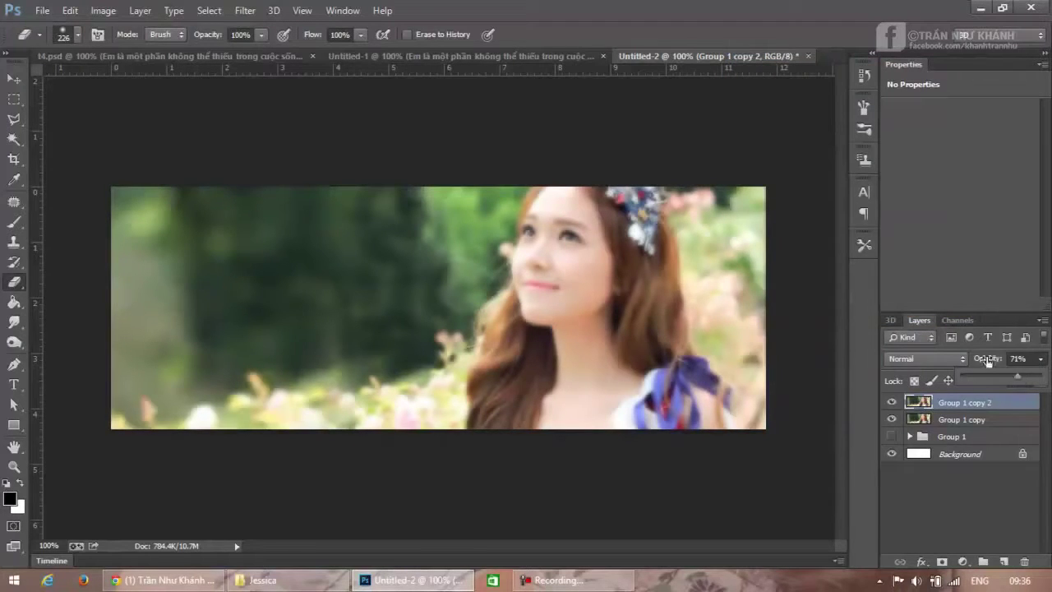
# Step: Duplicate the Group 1 copy layer, move the duplicate to the top of the stack and set its blend mode to Soft Light
pyautogui.click(981, 415)
pyautogui.click(1002, 421)
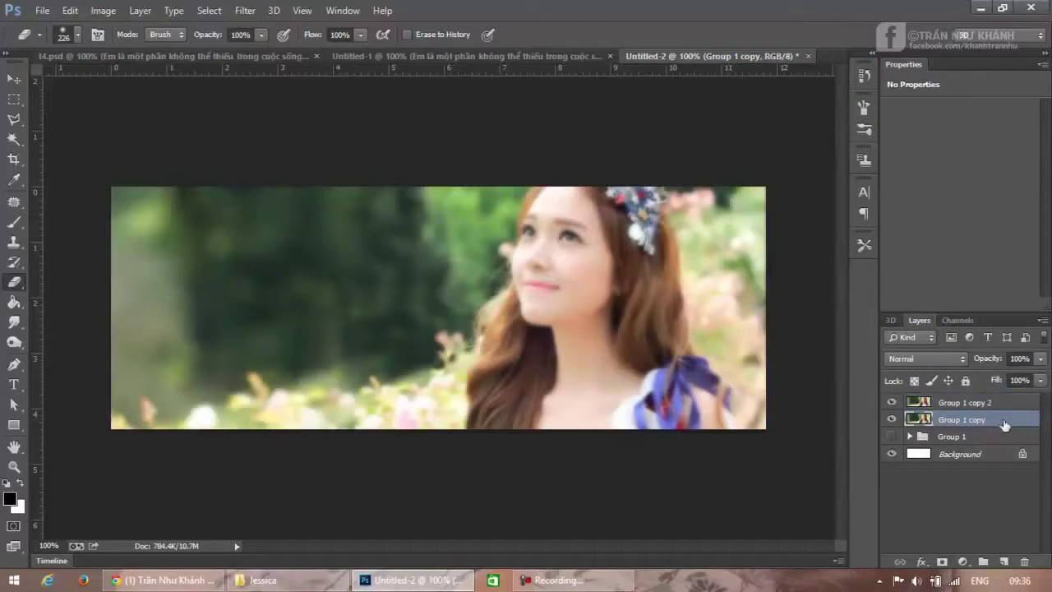
pyautogui.moveTo(1005, 425); pyautogui.dragTo(1006, 559)
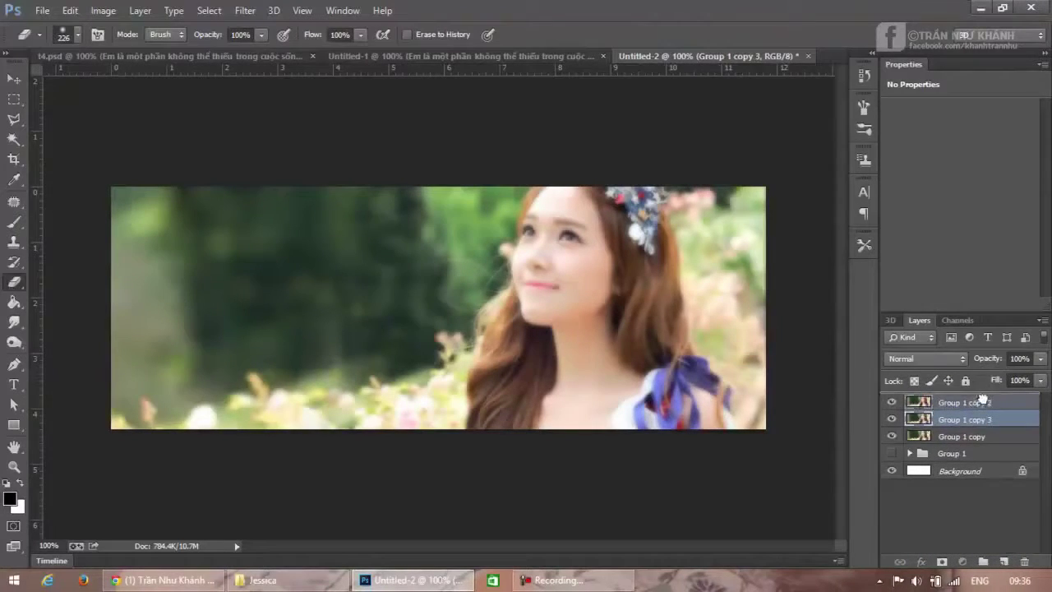
pyautogui.moveTo(984, 397); pyautogui.dragTo(986, 401)
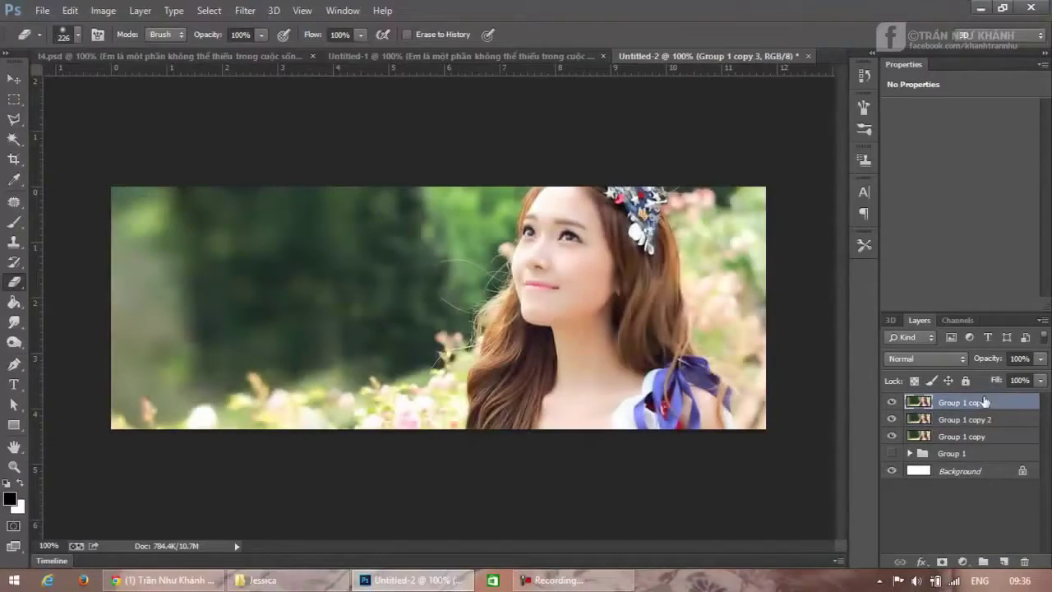
pyautogui.click(954, 362)
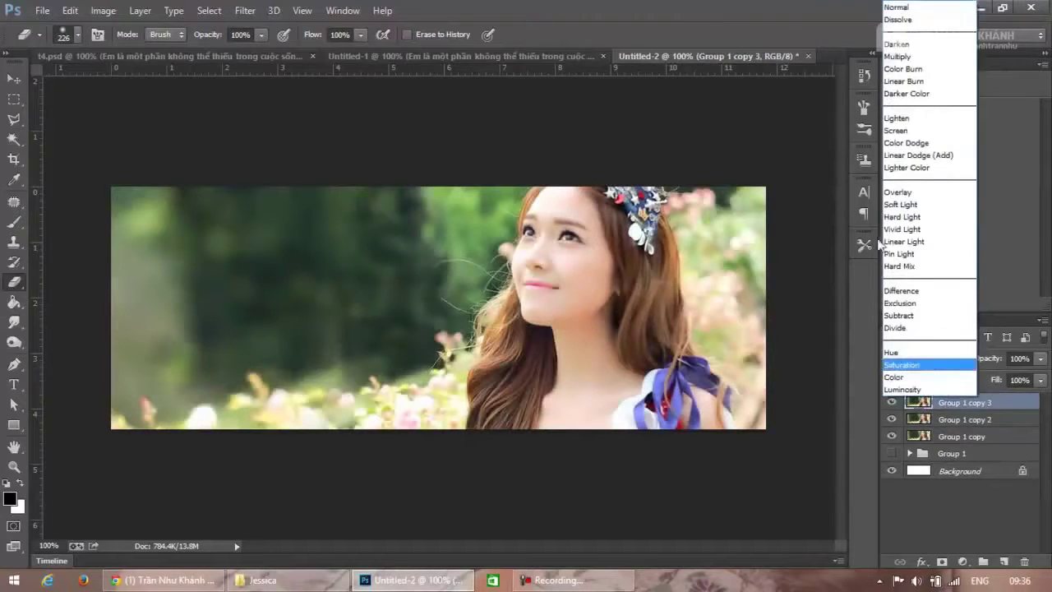
pyautogui.click(942, 205)
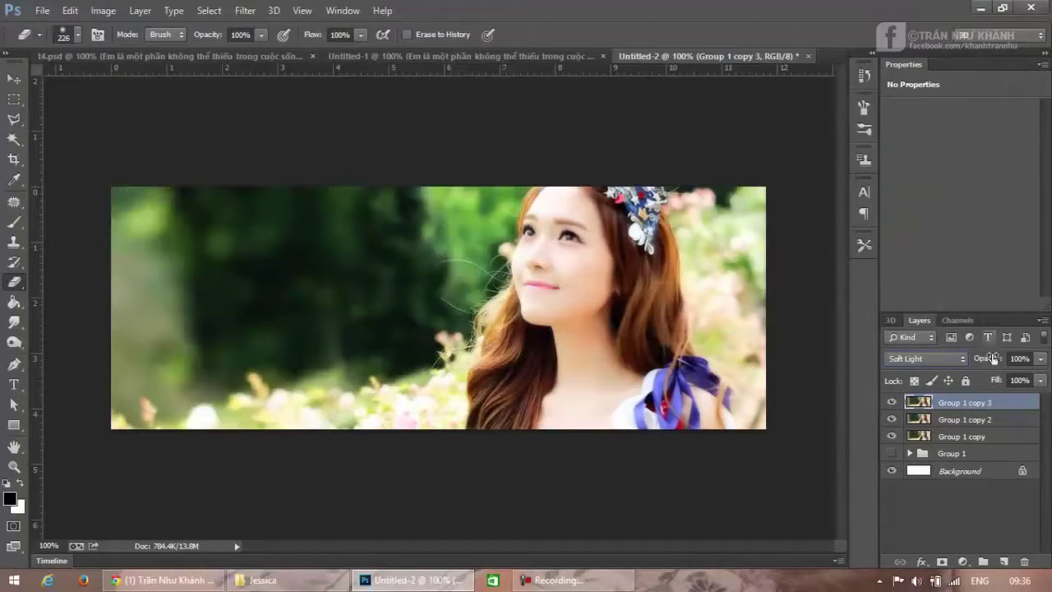
# Step: Duplicate the Soft Light layer and apply a High Pass filter with a 1.6-pixel radius to the duplicate
pyautogui.moveTo(1006, 405); pyautogui.dragTo(1003, 561)
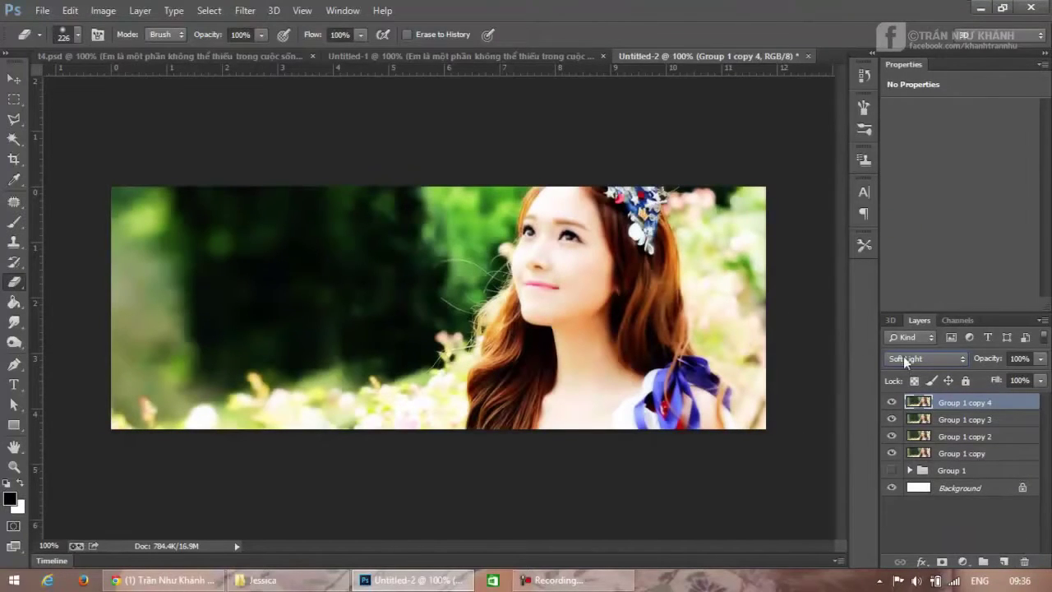
pyautogui.click(245, 10)
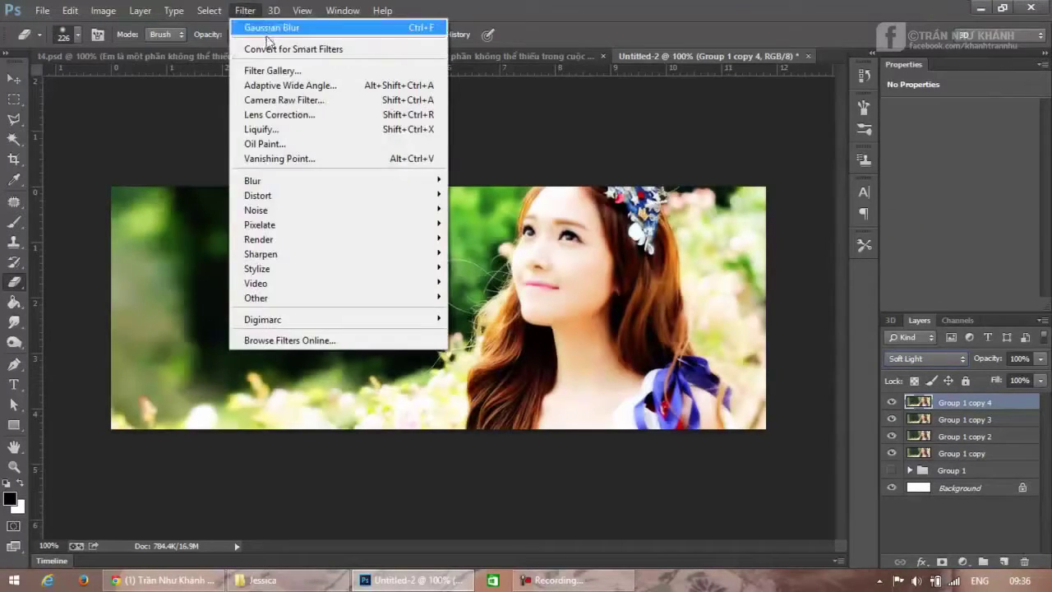
pyautogui.moveTo(422, 300)
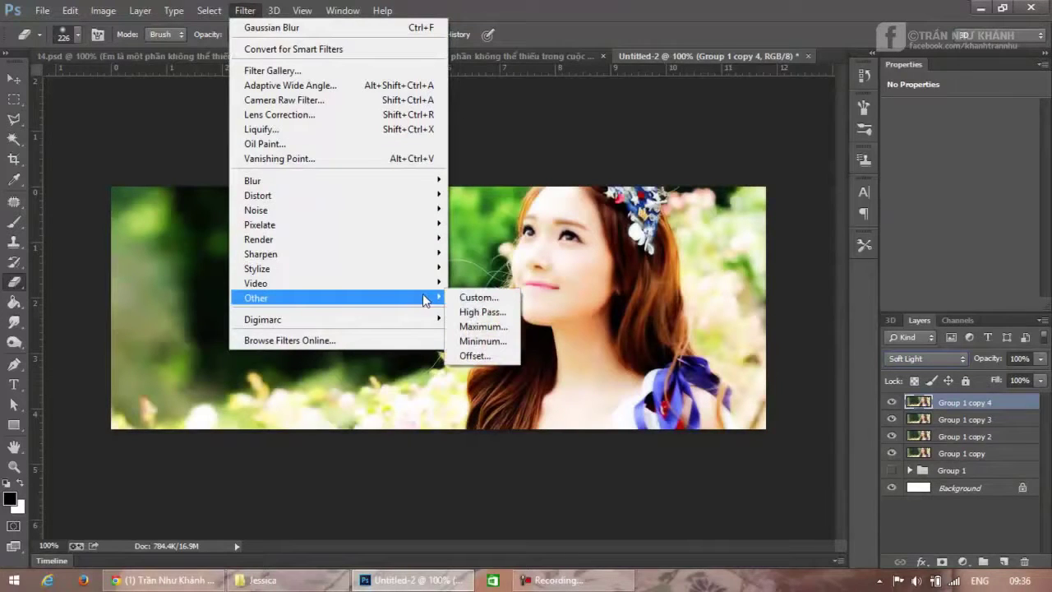
pyautogui.click(481, 313)
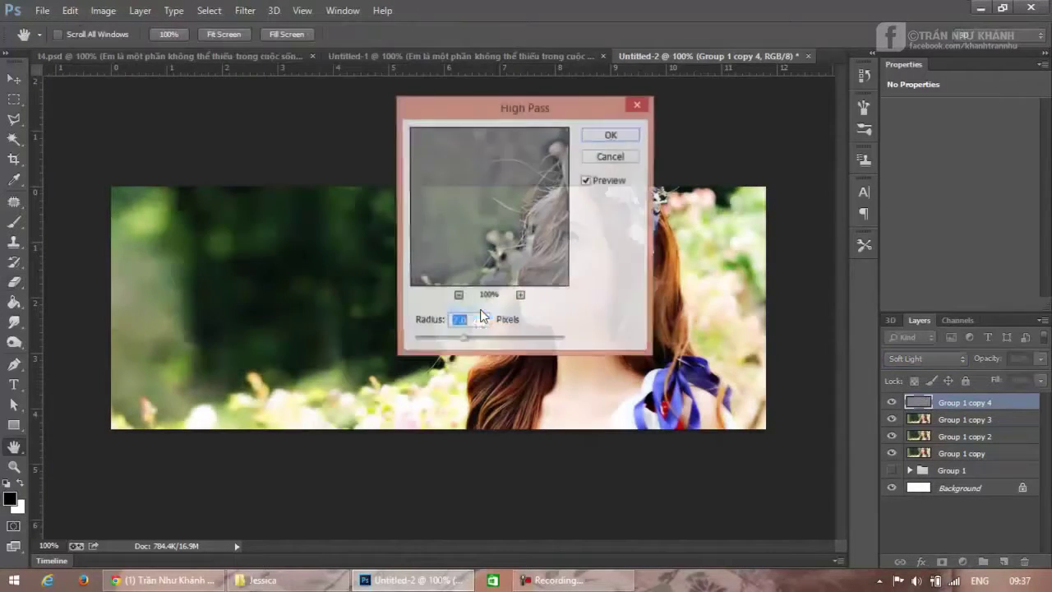
pyautogui.moveTo(470, 321); pyautogui.dragTo(456, 321)
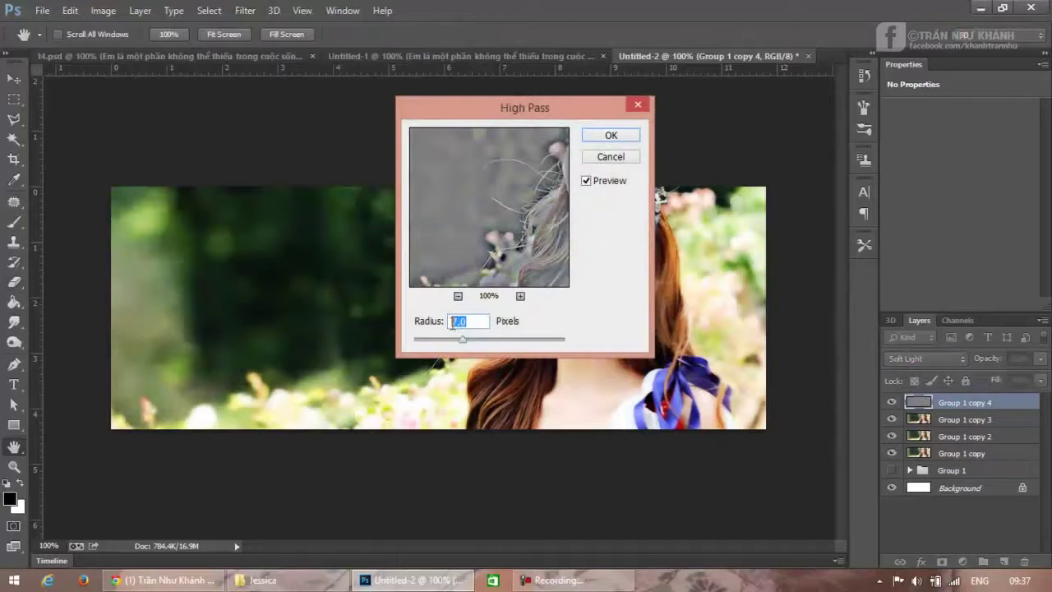
pyautogui.write('1.6')
pyautogui.click(612, 135)
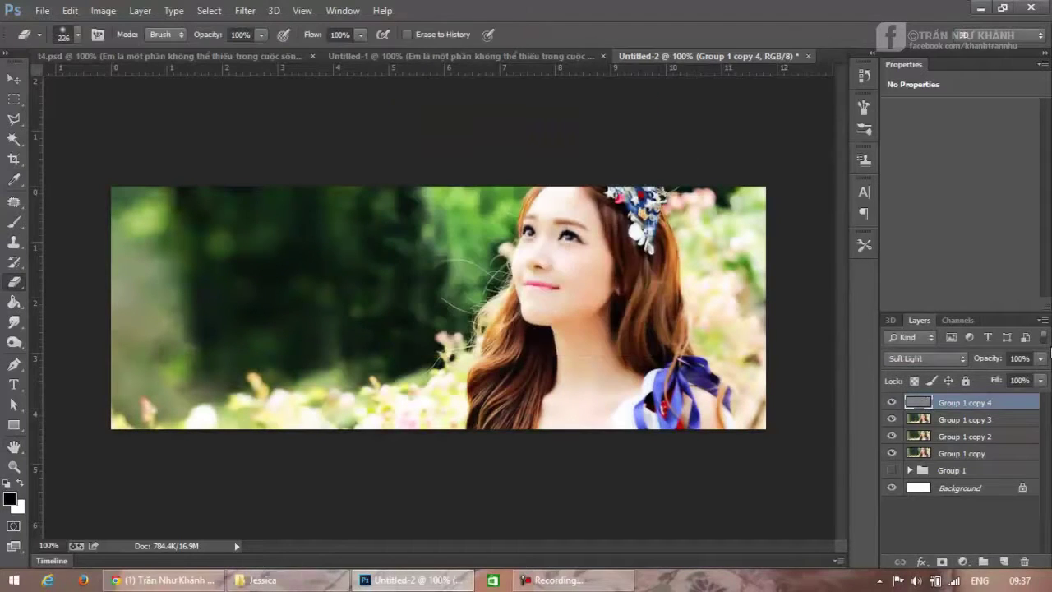
# Step: Set the High Pass layer's blend mode to Overlay and its opacity to 69%
pyautogui.click(963, 359)
pyautogui.click(928, 196)
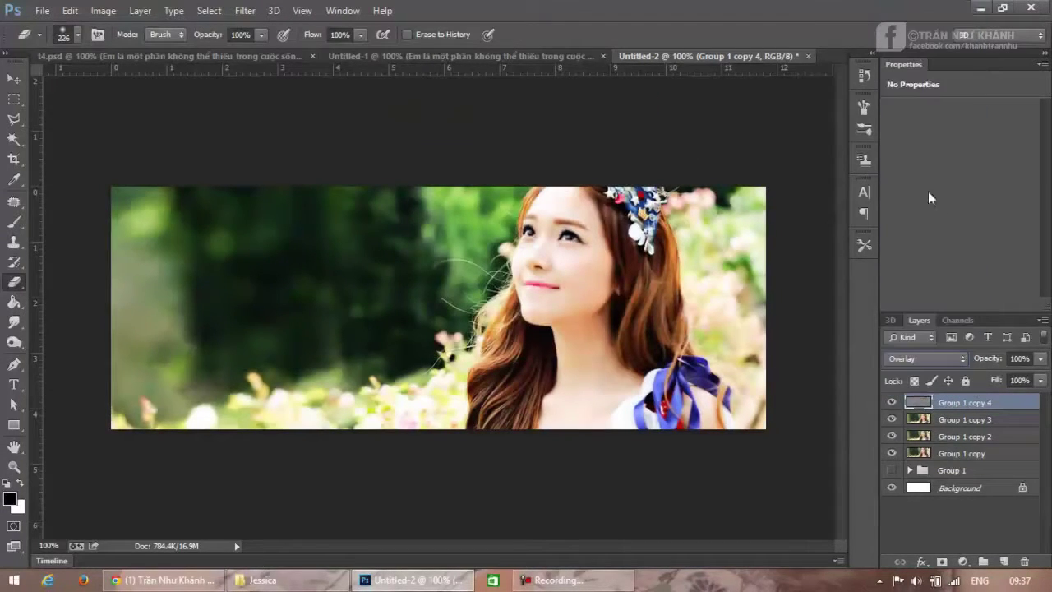
pyautogui.moveTo(1041, 358)
pyautogui.mouseDown()
pyautogui.moveTo(1007, 379)
pyautogui.moveTo(1034, 378)
pyautogui.mouseUp()
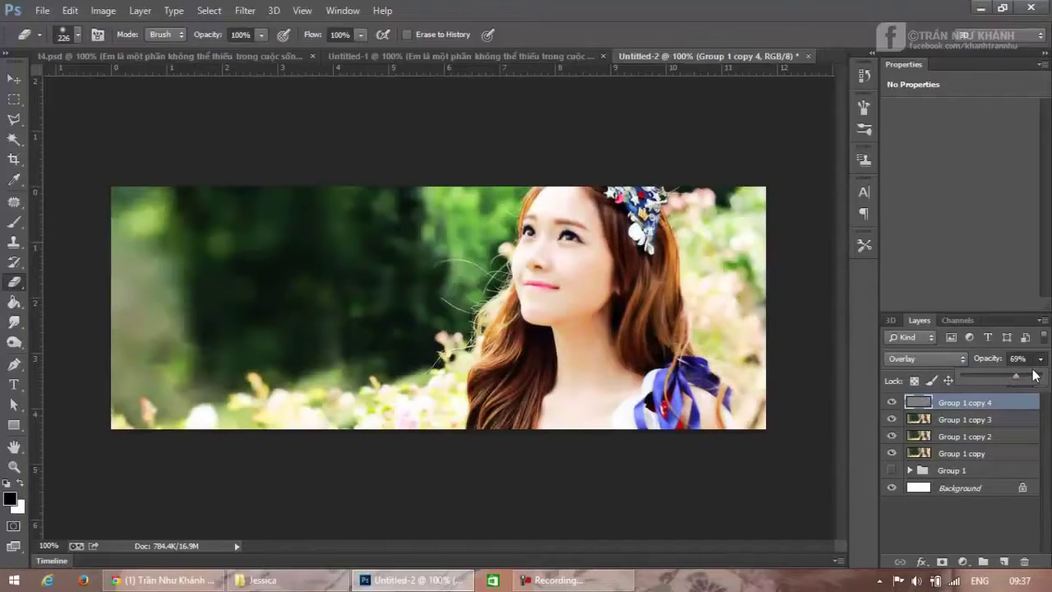
# Step: Group the four Group 1 copy layers and duplicate the new group
pyautogui.click(1009, 404)
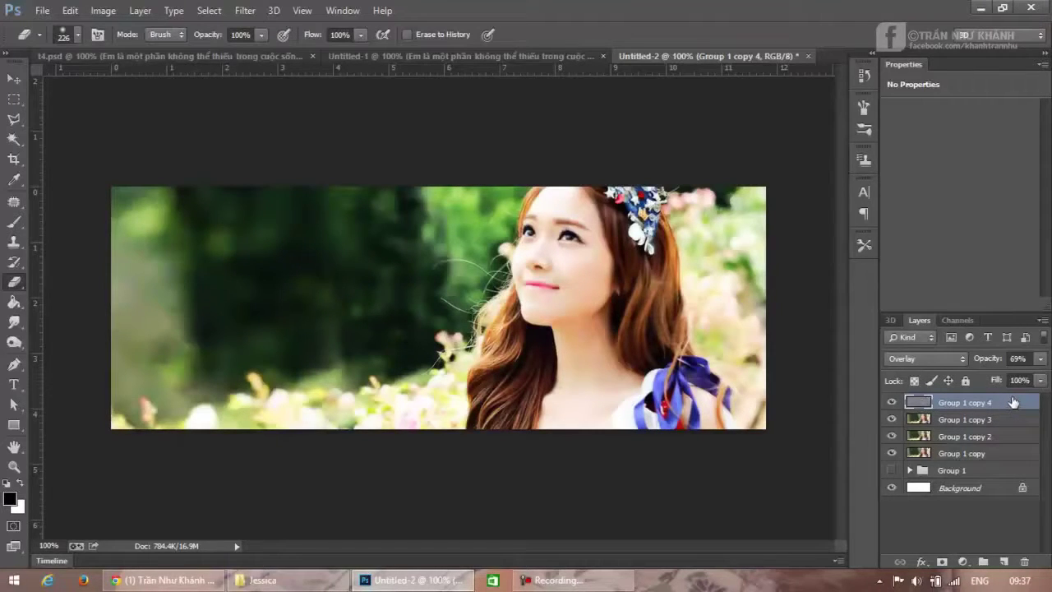
pyautogui.keyDown('shift'); pyautogui.click(988, 457); pyautogui.keyUp('shift')
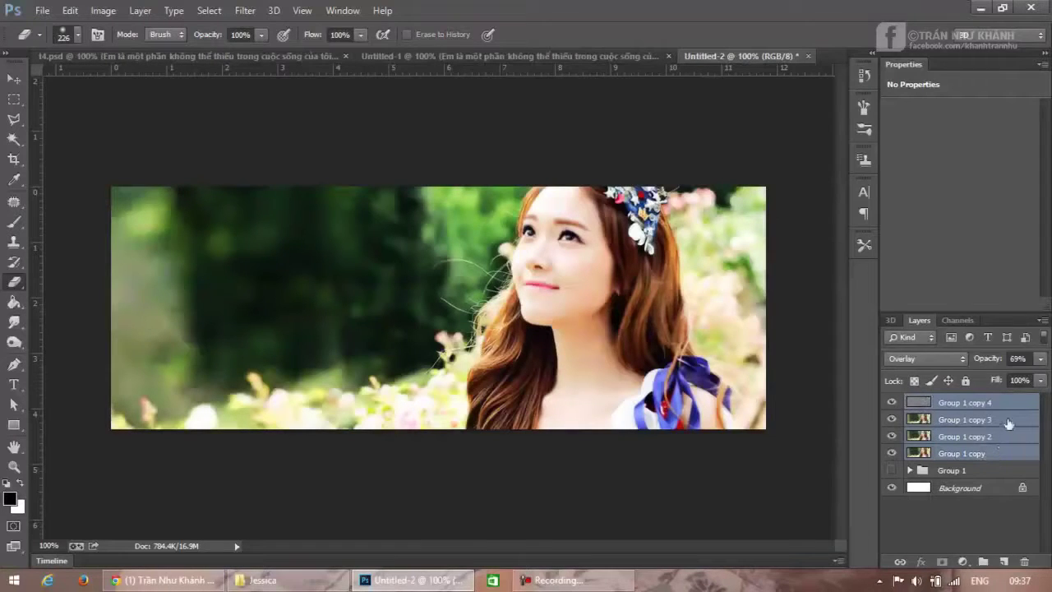
pyautogui.moveTo(1009, 422); pyautogui.dragTo(983, 559)
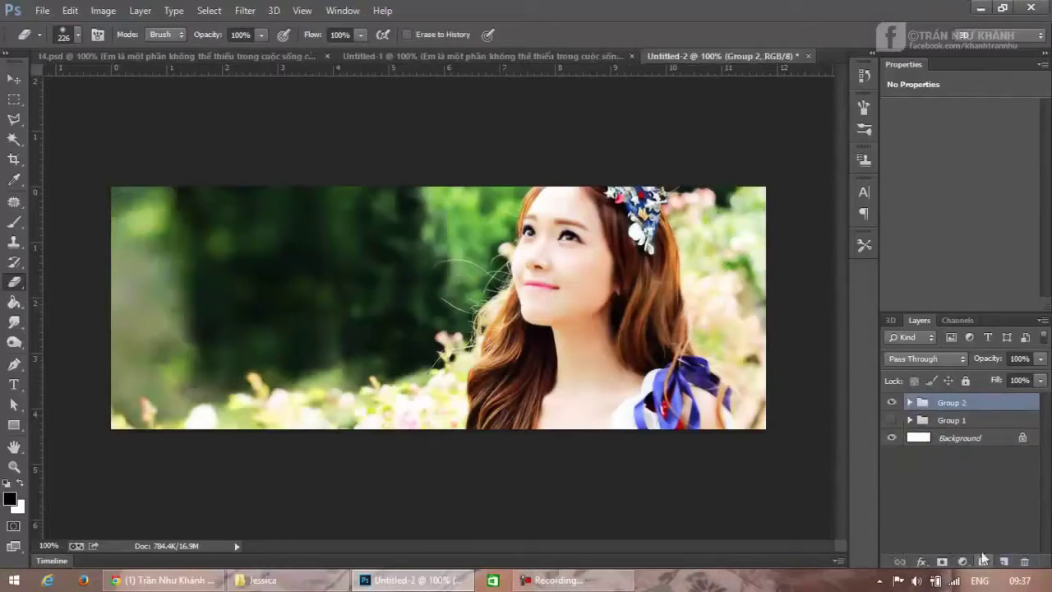
pyautogui.moveTo(1025, 407); pyautogui.dragTo(1003, 560)
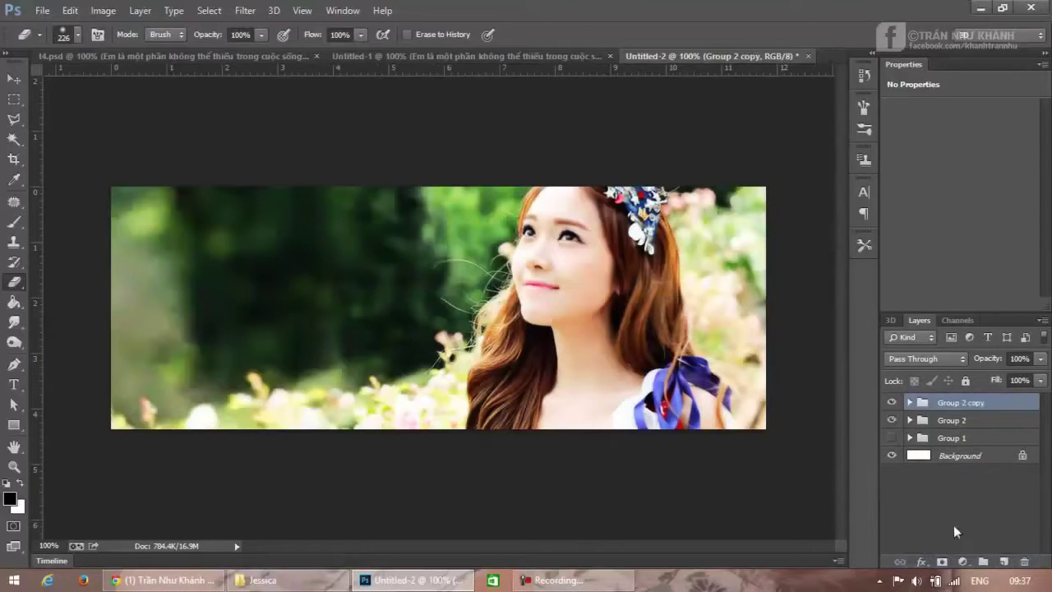
# Step: Merge the Group 2 copy group into a single layer and hide the original Group 2
pyautogui.rightClick(960, 406)
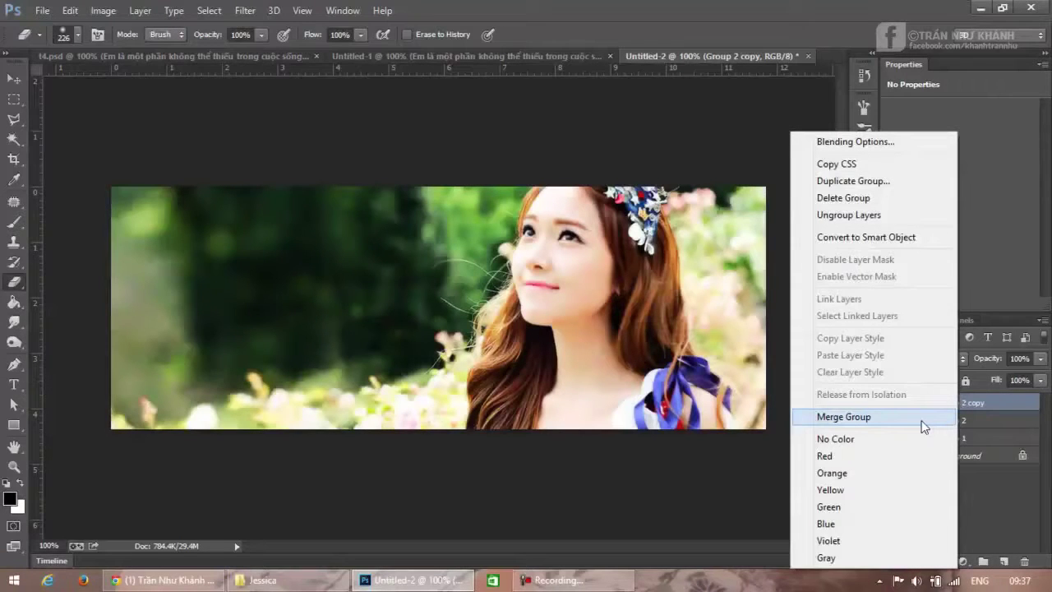
pyautogui.click(921, 418)
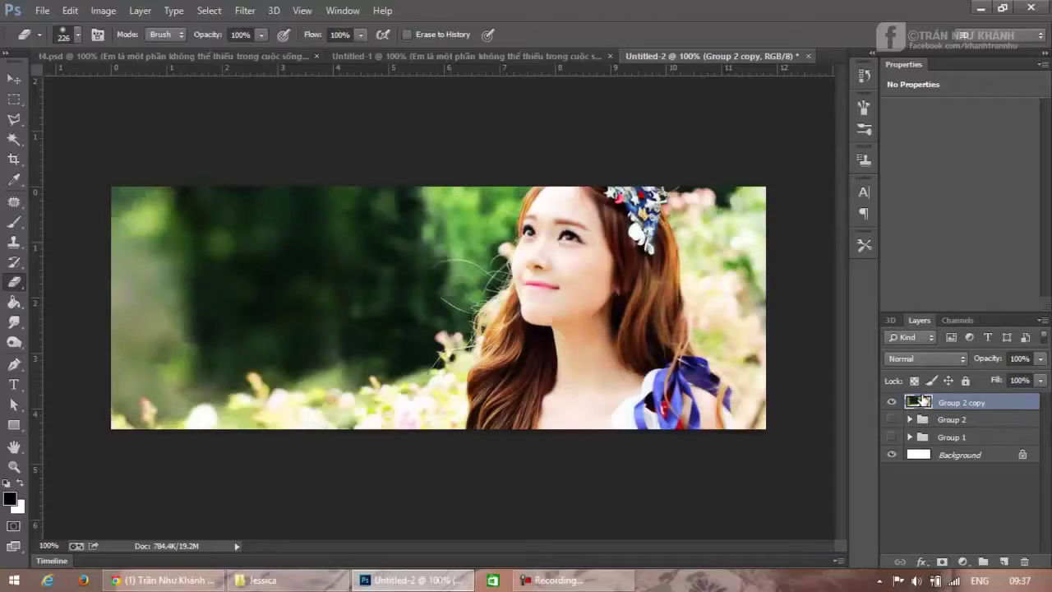
# Step: Select the whole canvas in the merged layer's Green channel and copy its contents
pyautogui.click(953, 320)
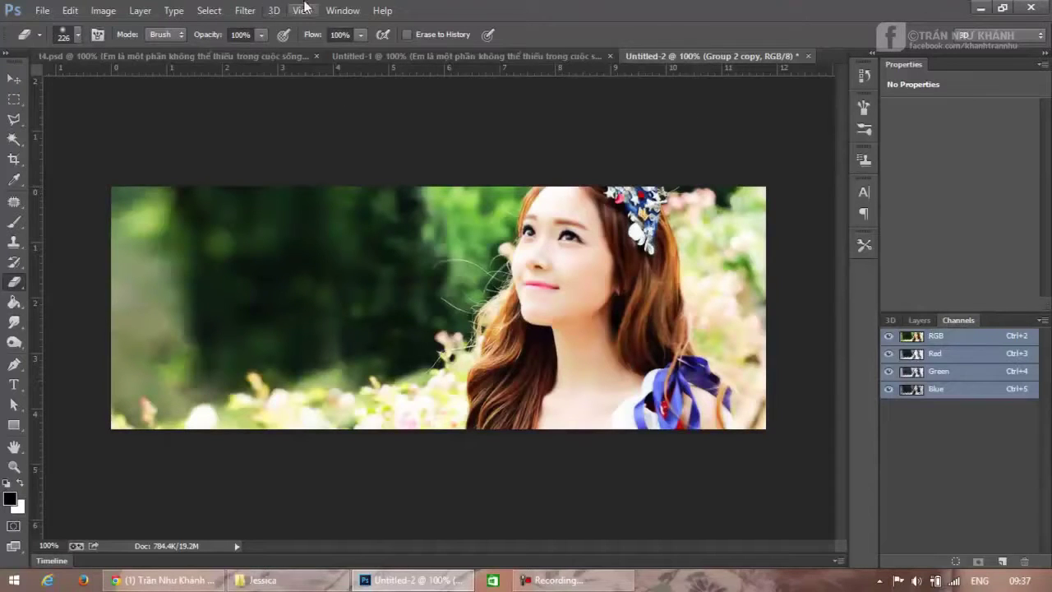
pyautogui.click(336, 10)
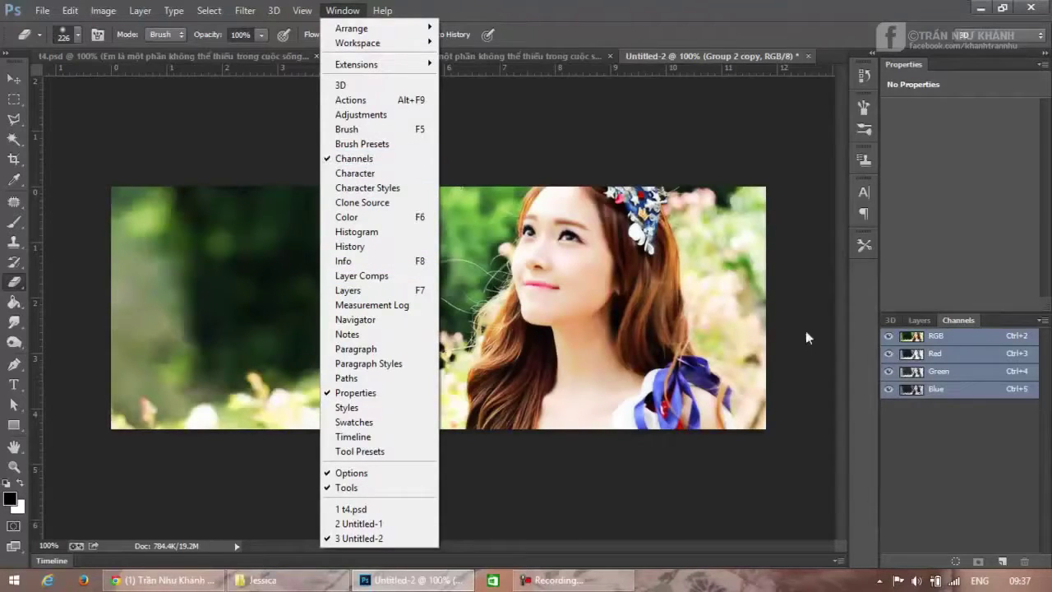
pyautogui.click(972, 374)
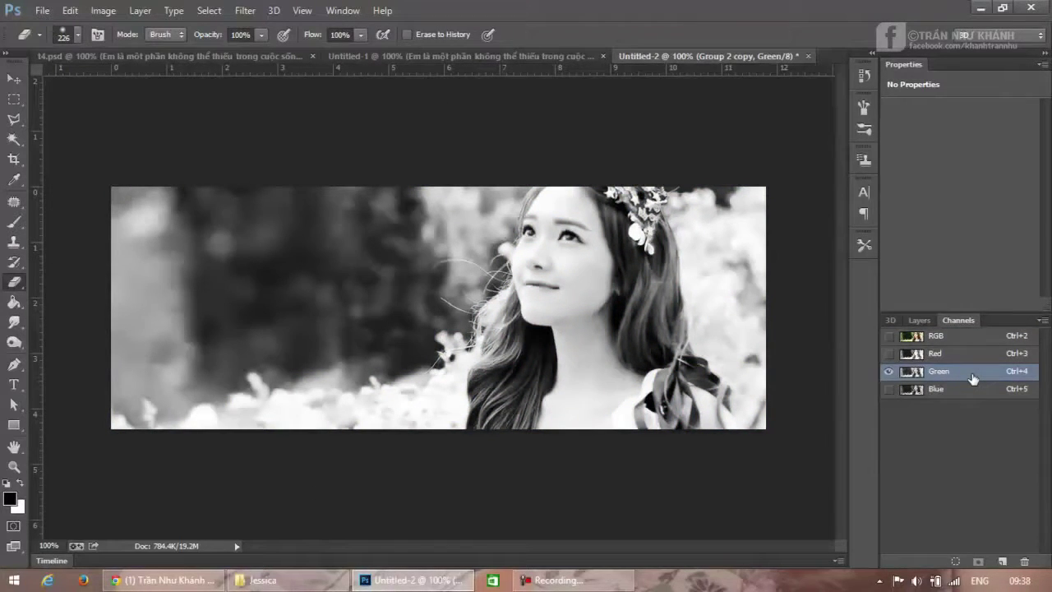
pyautogui.click(85, 11)
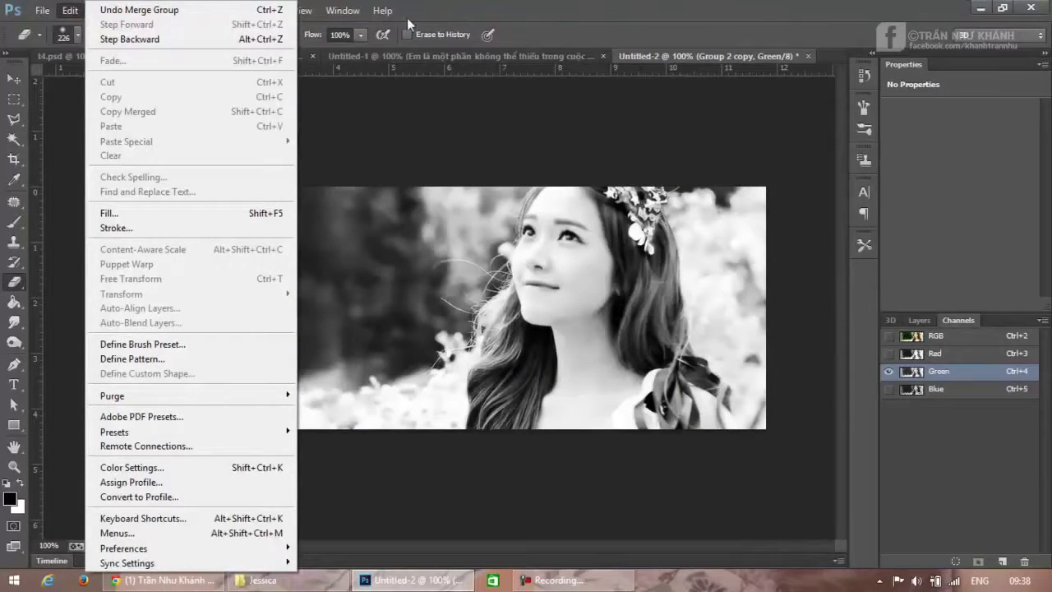
pyautogui.click(362, 13)
pyautogui.click(217, 13)
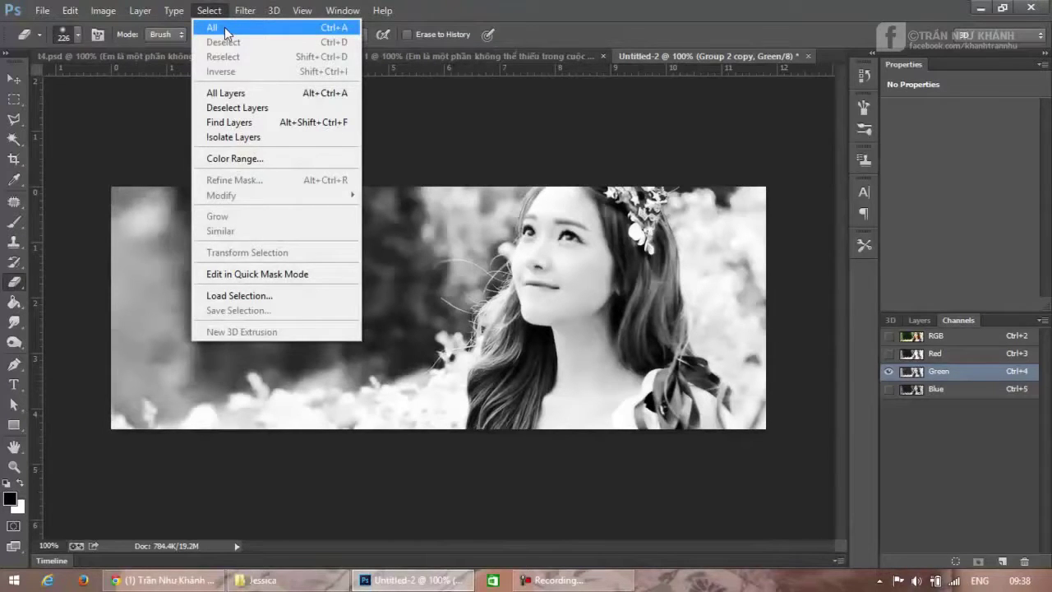
pyautogui.click(226, 32)
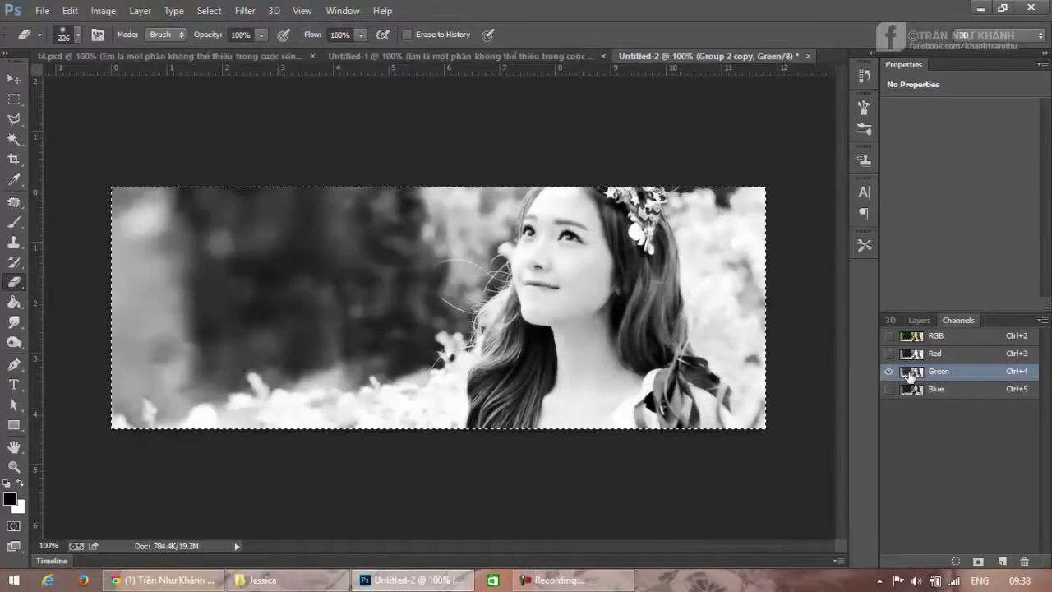
pyautogui.click(67, 11)
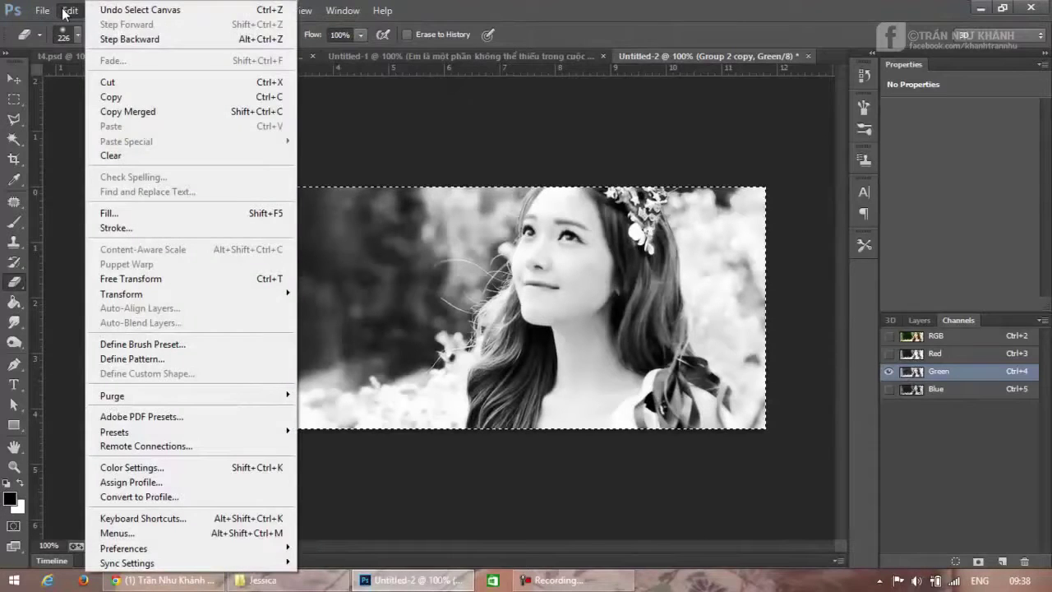
pyautogui.click(130, 97)
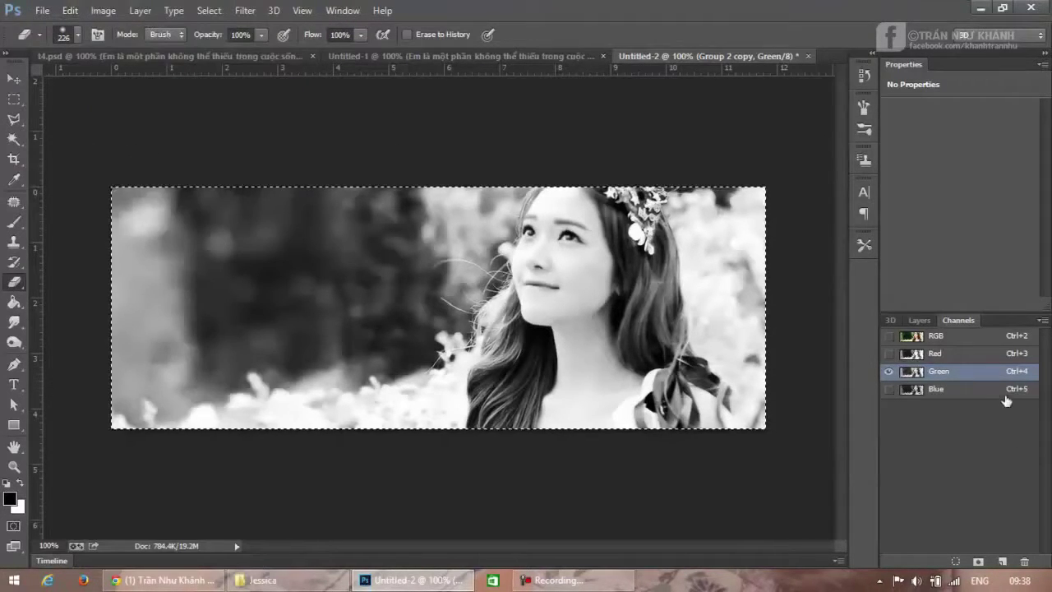
# Step: Paste the copied Green channel into the Blue channel and return to the RGB composite
pyautogui.click(1008, 393)
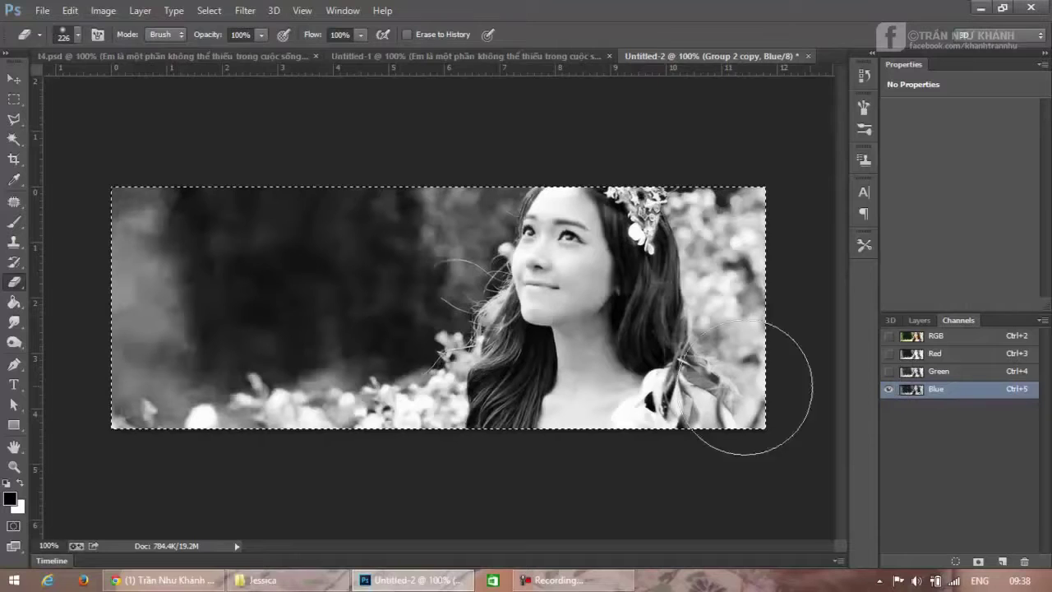
pyautogui.click(70, 11)
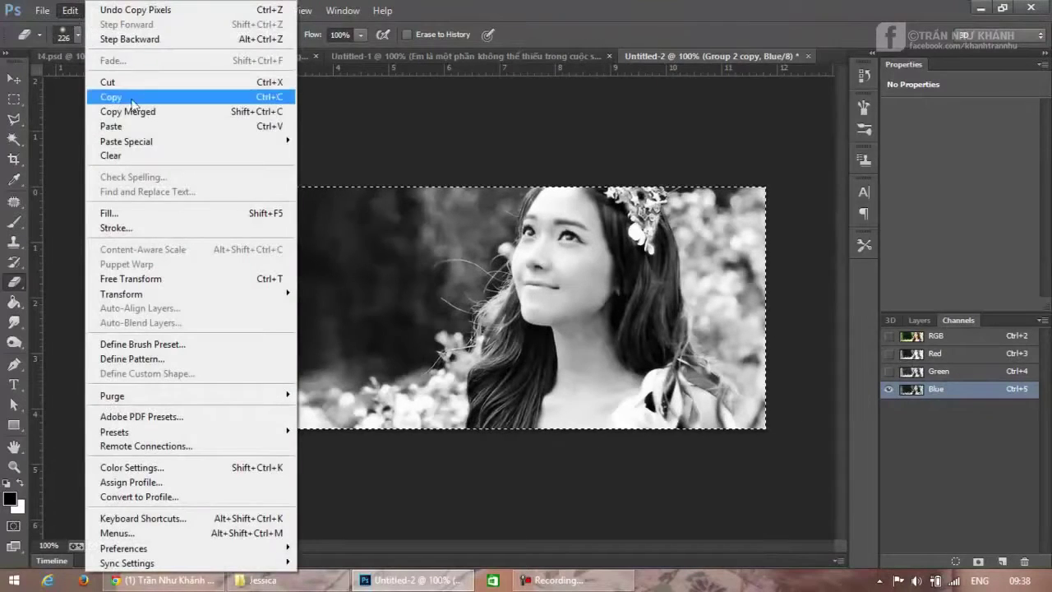
pyautogui.click(148, 126)
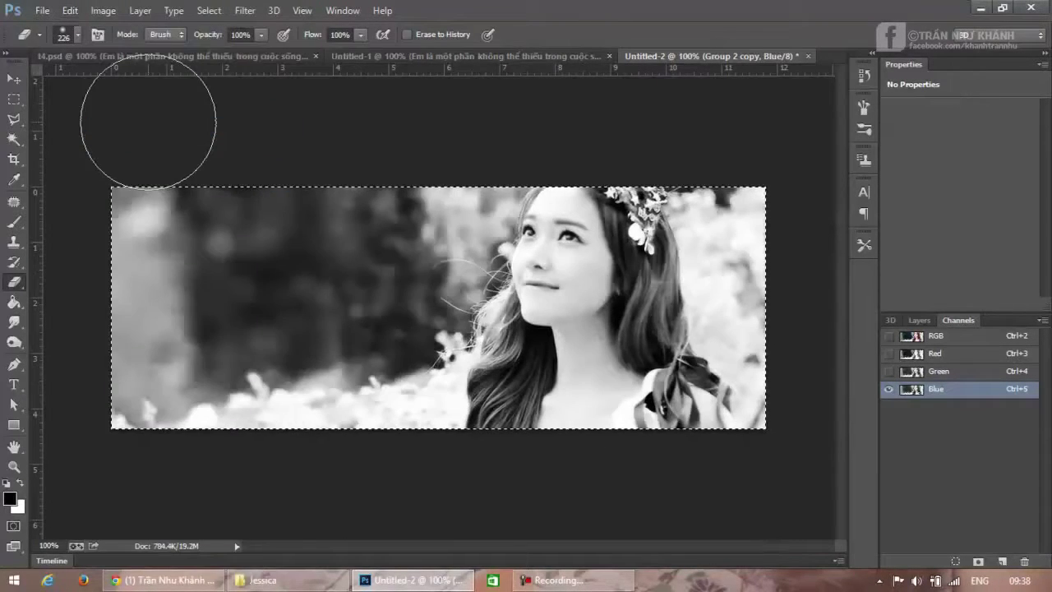
pyautogui.click(984, 341)
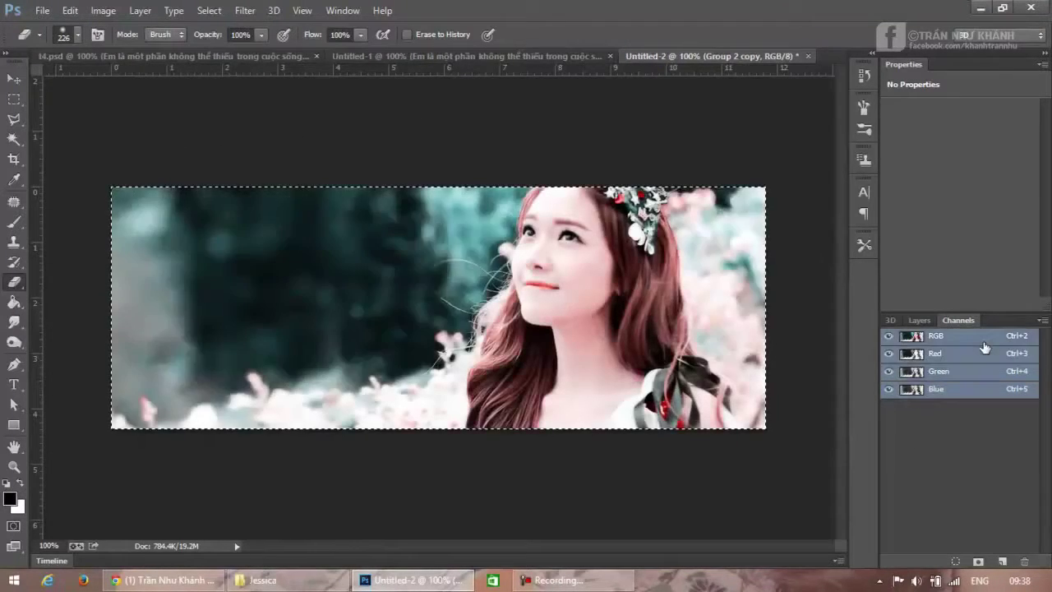
# Step: Duplicate the Group 2 copy layer, and invert the duplicate's Blue channel before returning to the RGB composite
pyautogui.click(921, 319)
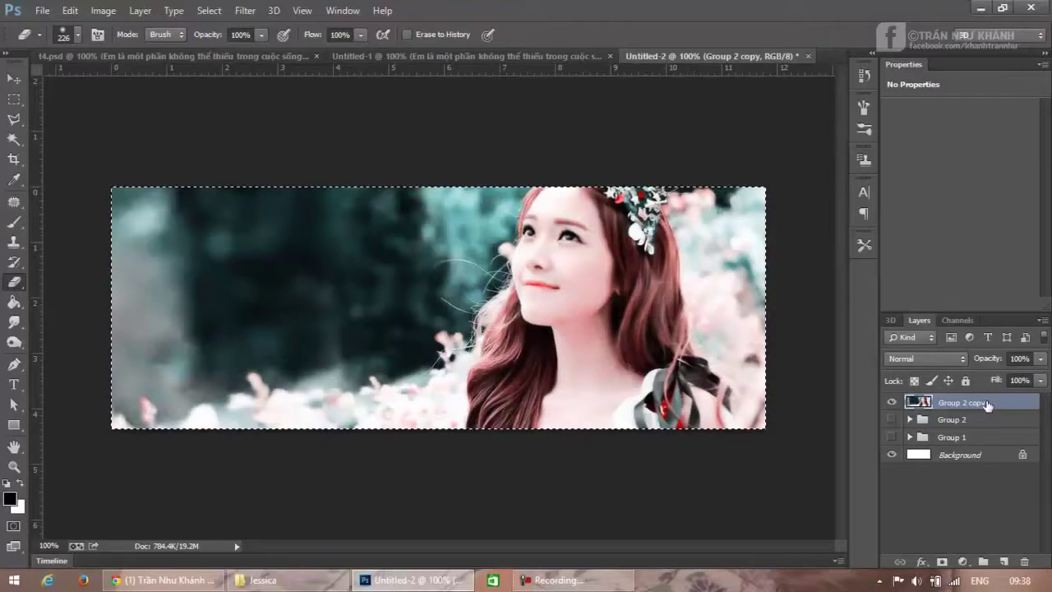
pyautogui.moveTo(986, 403); pyautogui.dragTo(1004, 558)
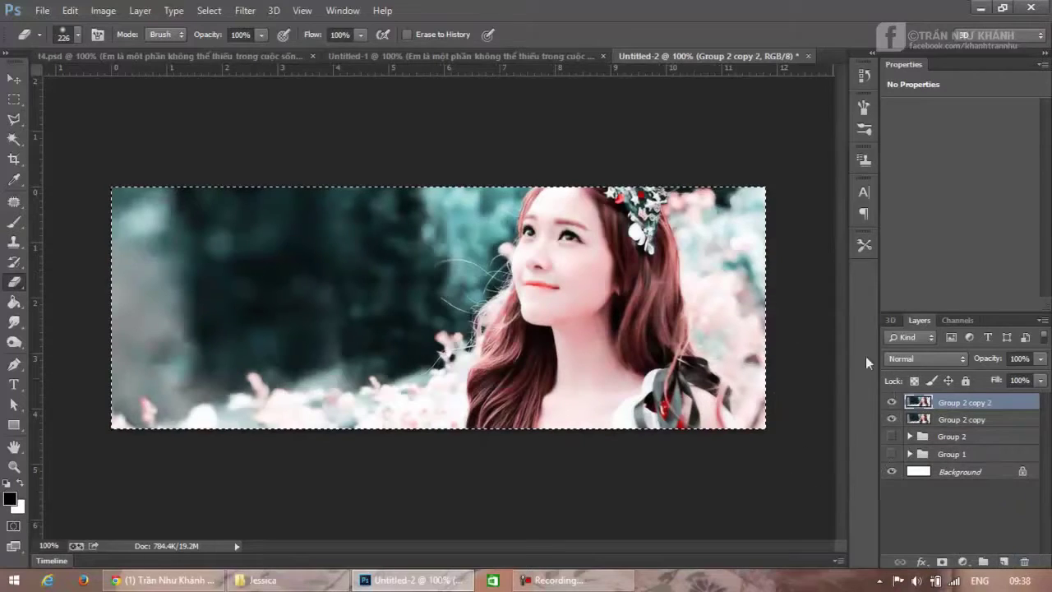
pyautogui.click(941, 316)
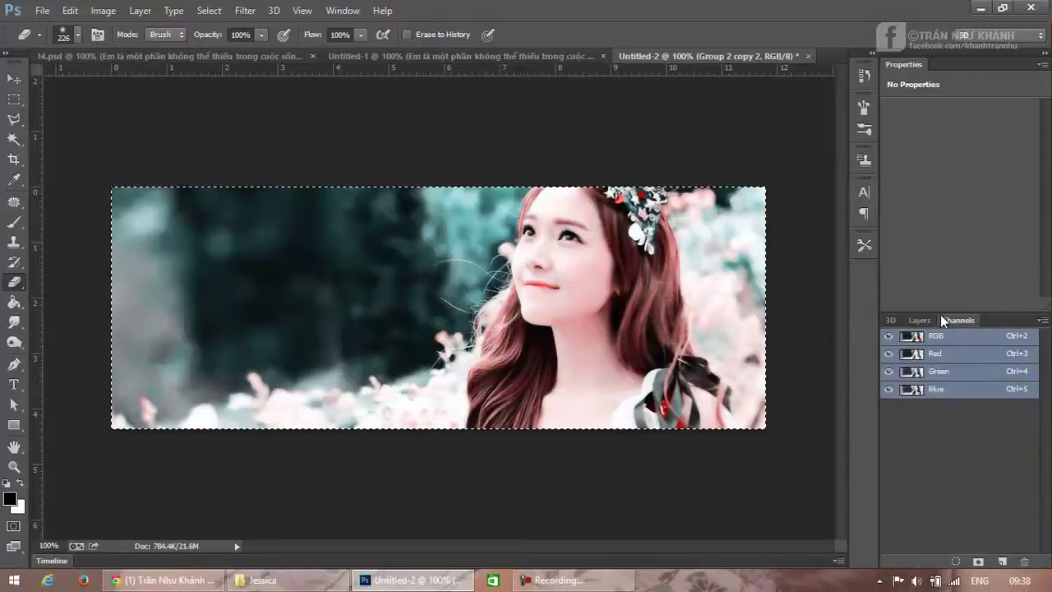
pyautogui.click(945, 389)
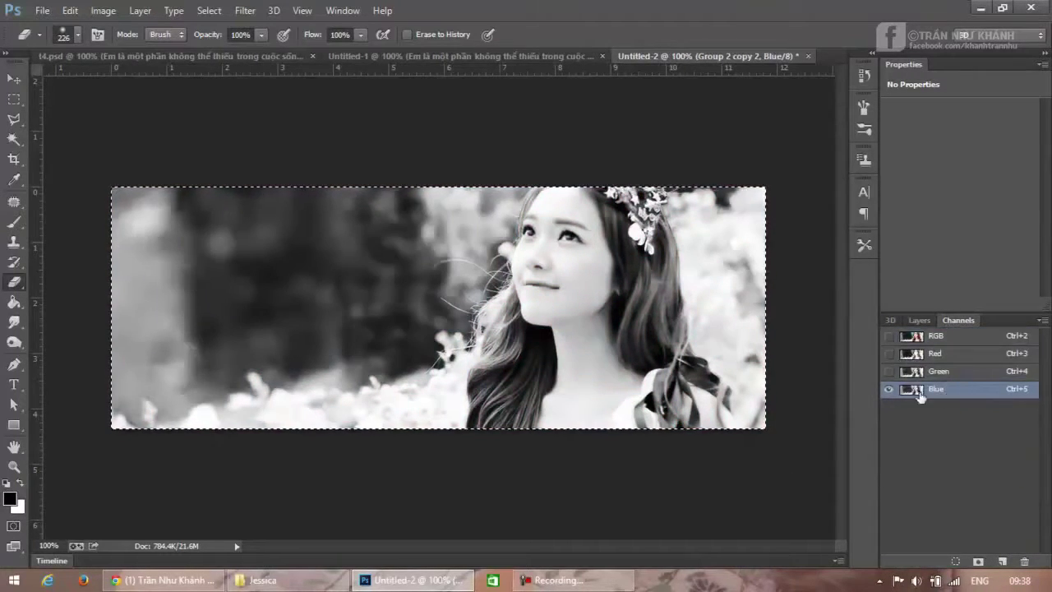
pyautogui.click(107, 11)
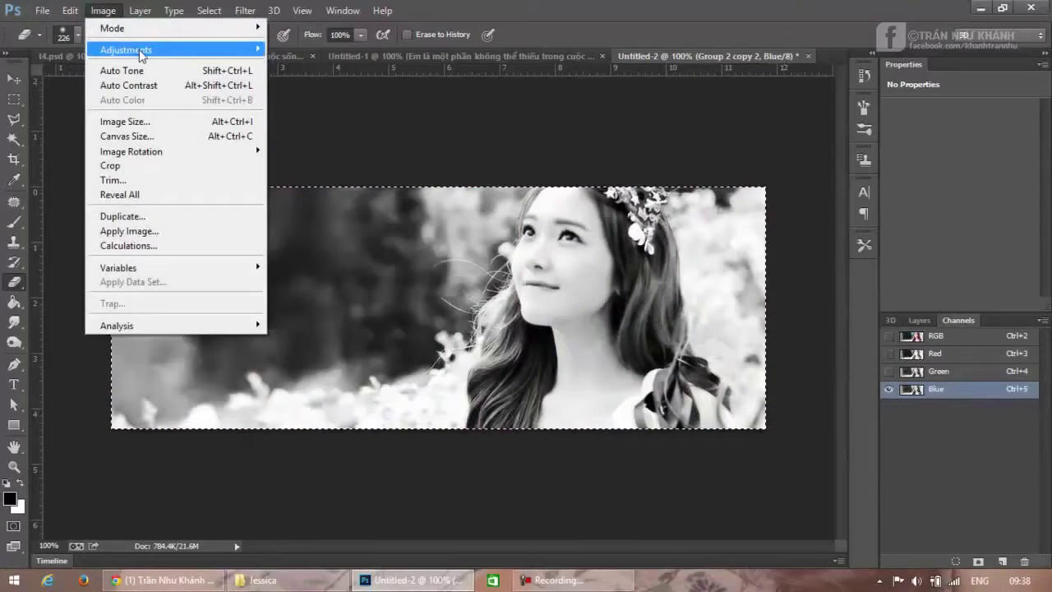
pyautogui.moveTo(143, 48)
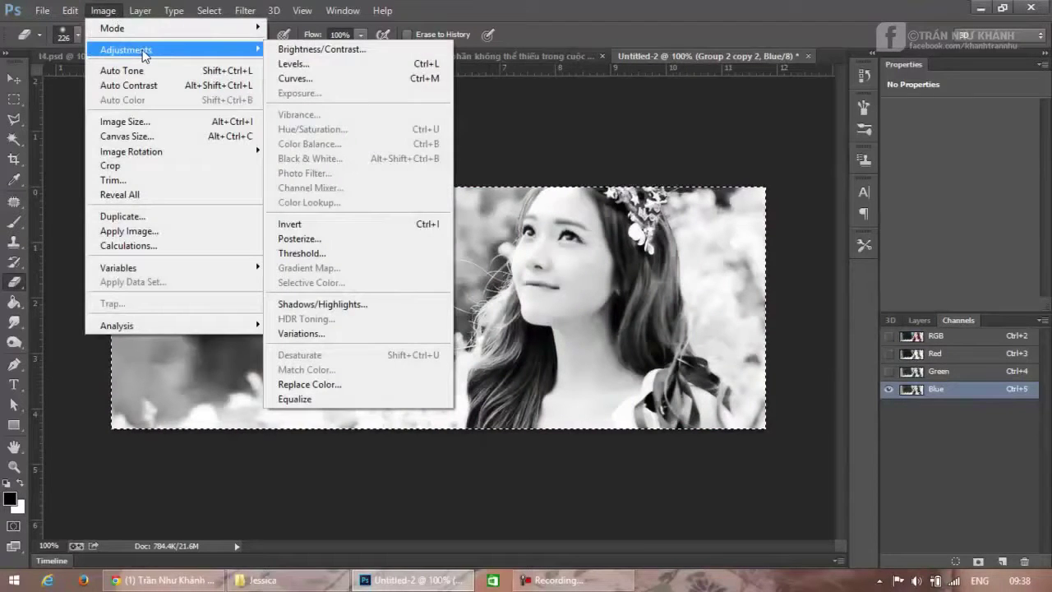
pyautogui.click(411, 228)
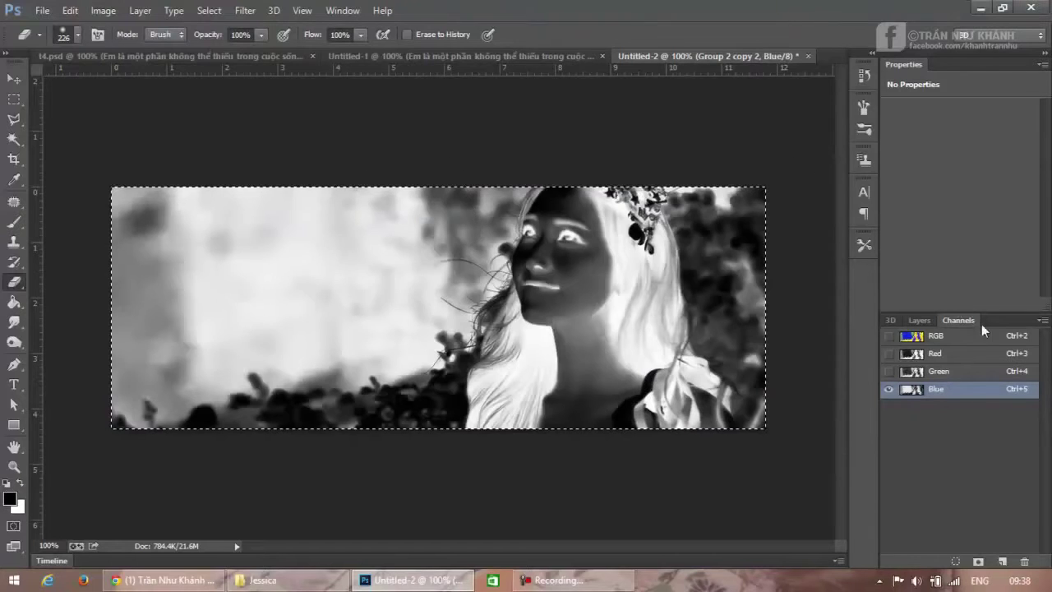
pyautogui.hotkey('ctrl', '2')
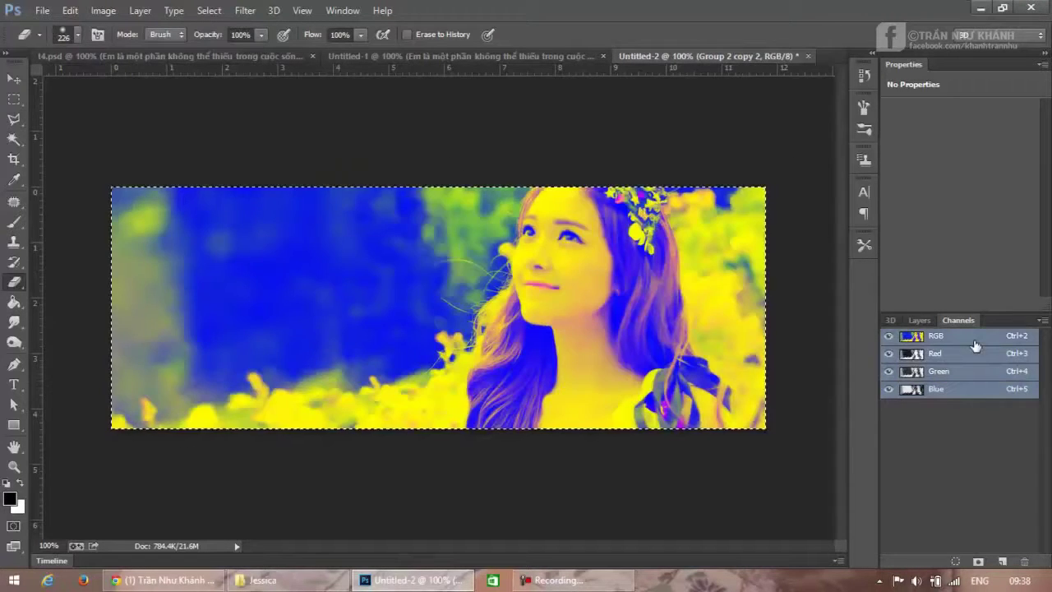
# Step: Set the duplicated Group 2 copy 2 layer to Soft Light blending at about 44% opacity
pyautogui.click(924, 323)
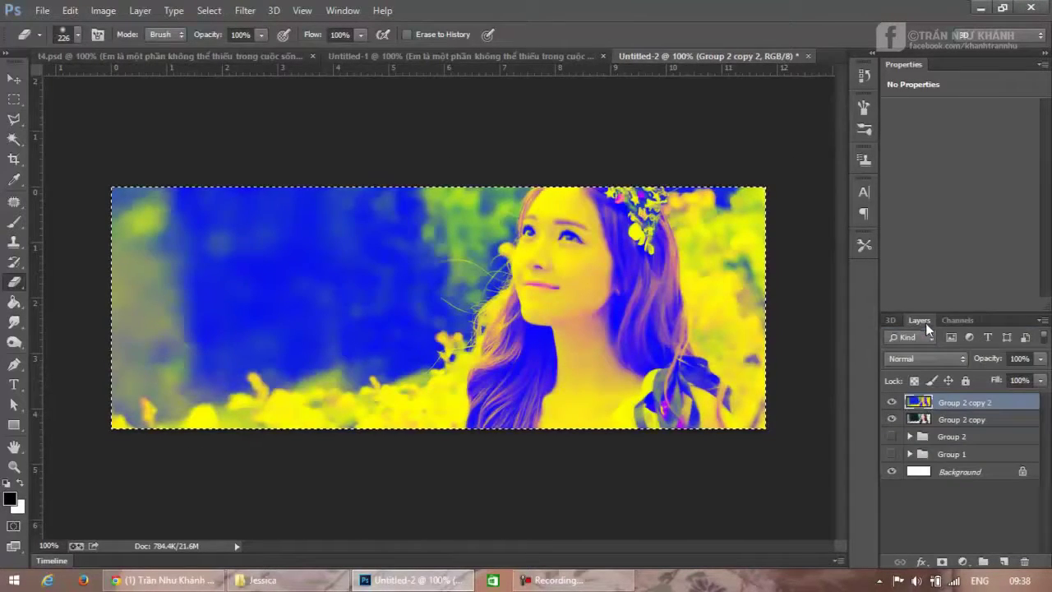
pyautogui.click(923, 357)
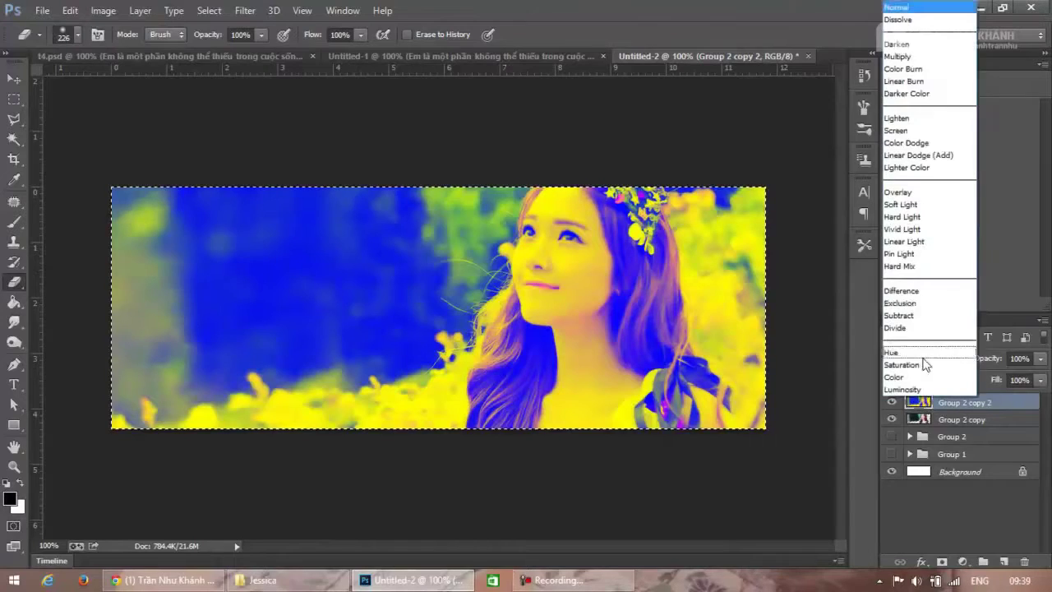
pyautogui.click(929, 204)
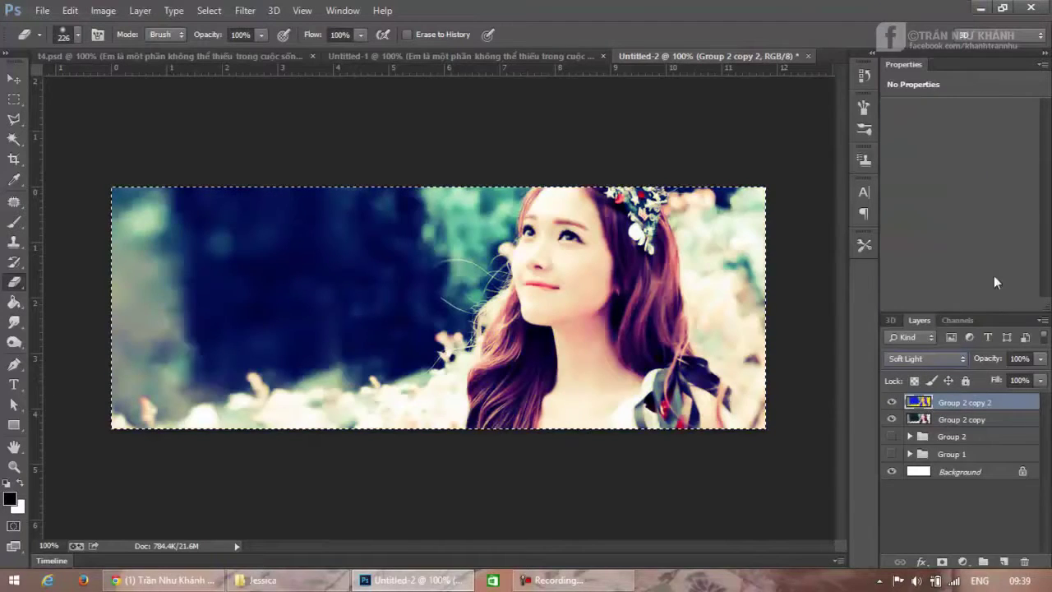
pyautogui.click(1040, 358)
pyautogui.click(989, 376)
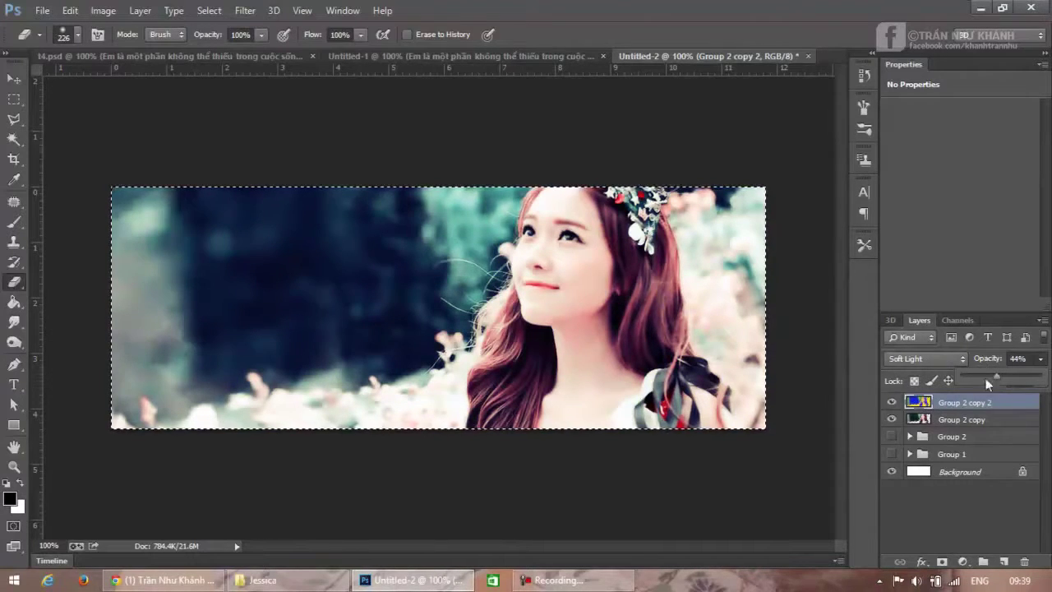
# Step: Add a Curves adjustment layer with two RGB curve points, one in the shadows and one at input 174, output 174
pyautogui.click(964, 562)
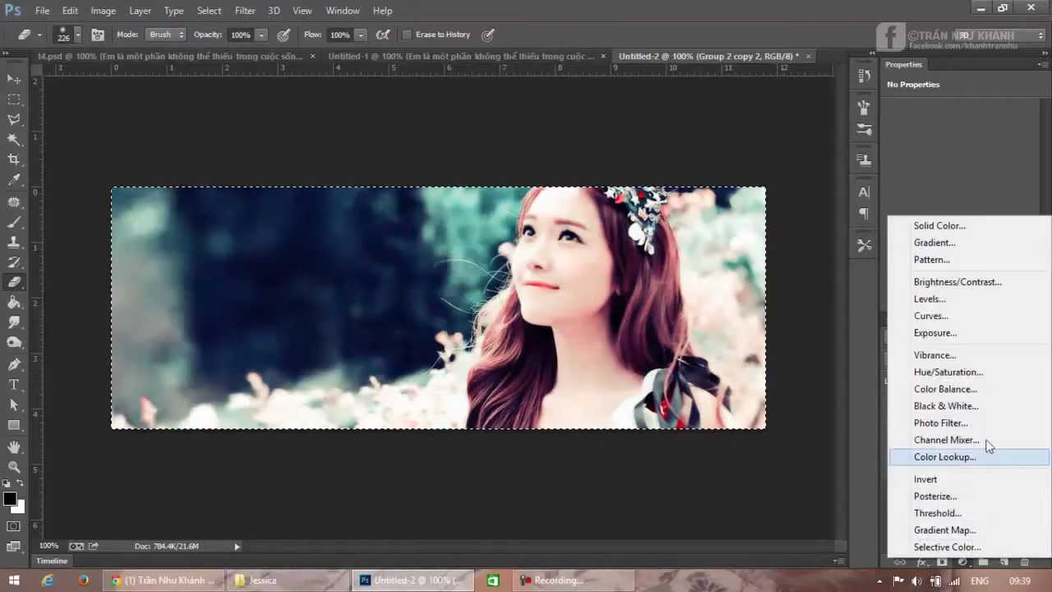
pyautogui.click(1017, 316)
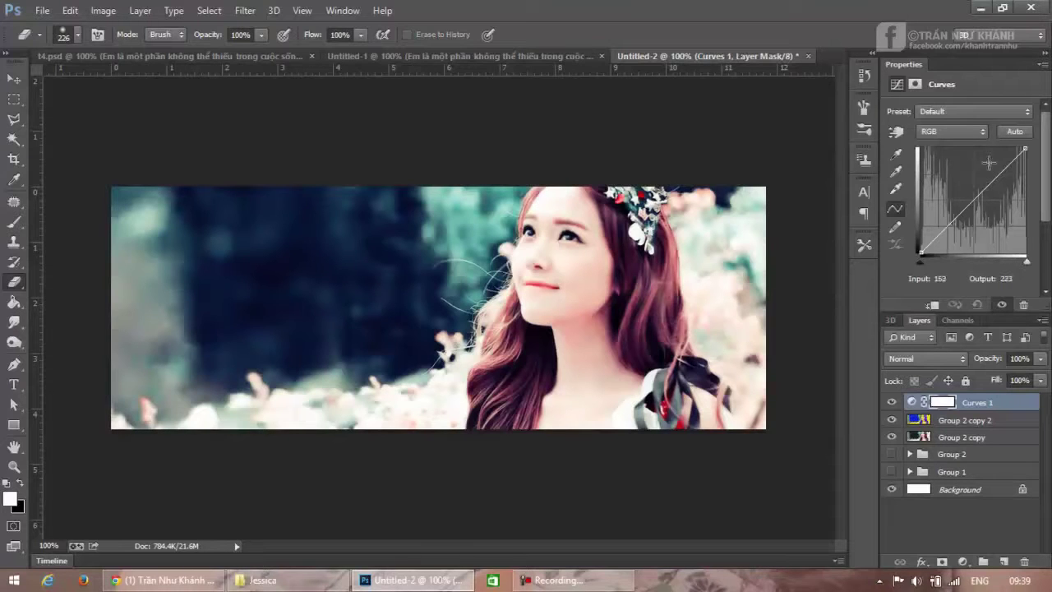
pyautogui.click(992, 184)
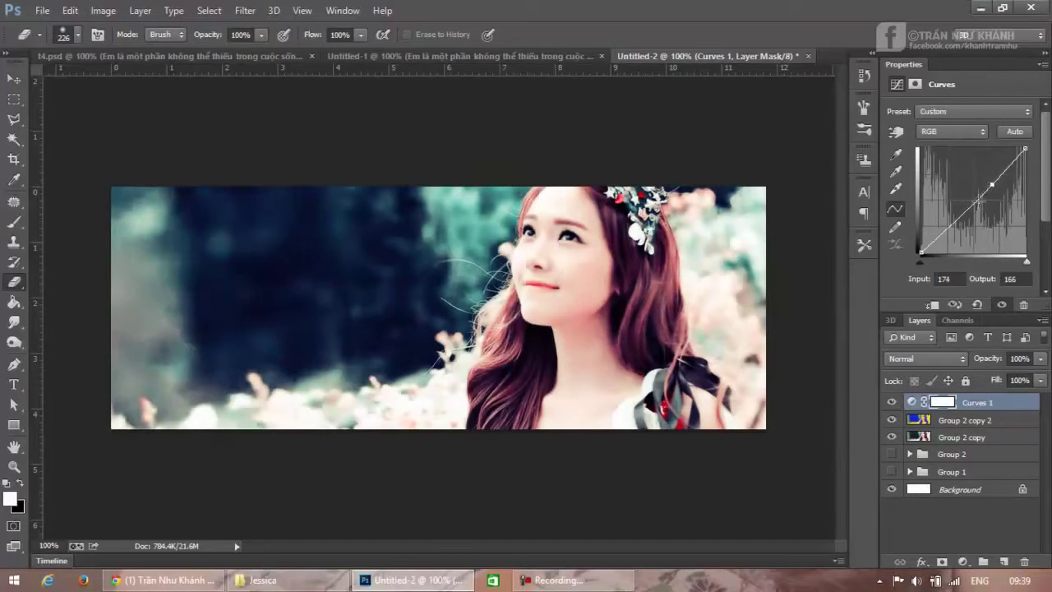
pyautogui.click(955, 221)
pyautogui.moveTo(954, 221); pyautogui.dragTo(955, 221)
pyautogui.moveTo(991, 184); pyautogui.dragTo(991, 179)
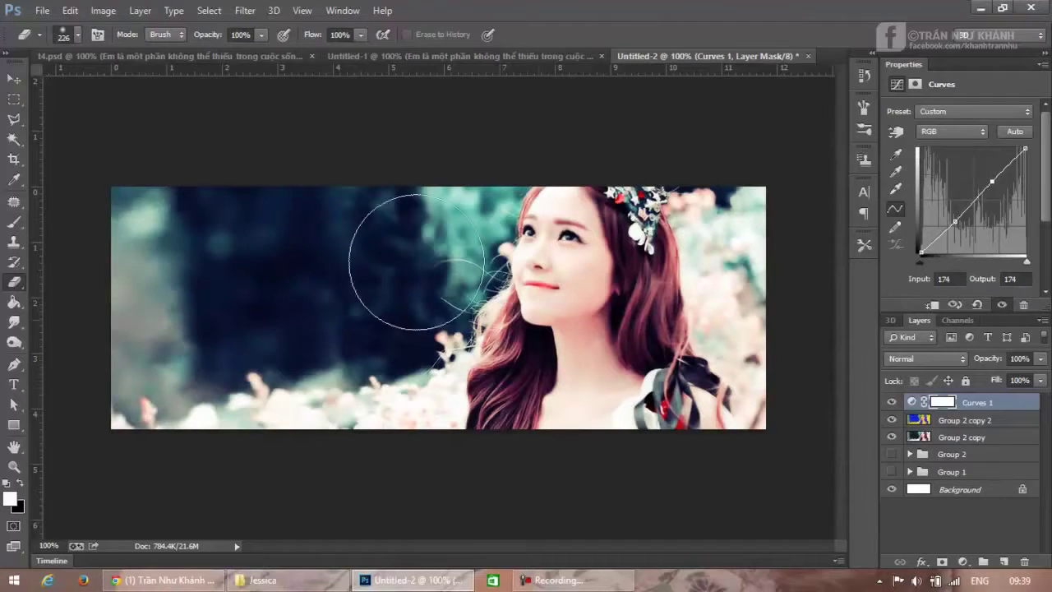
# Step: Compare with the reference cover t4.psd, and add an Exposure adjustment layer with Offset +0.0167 in Untitled-2
pyautogui.click(223, 56)
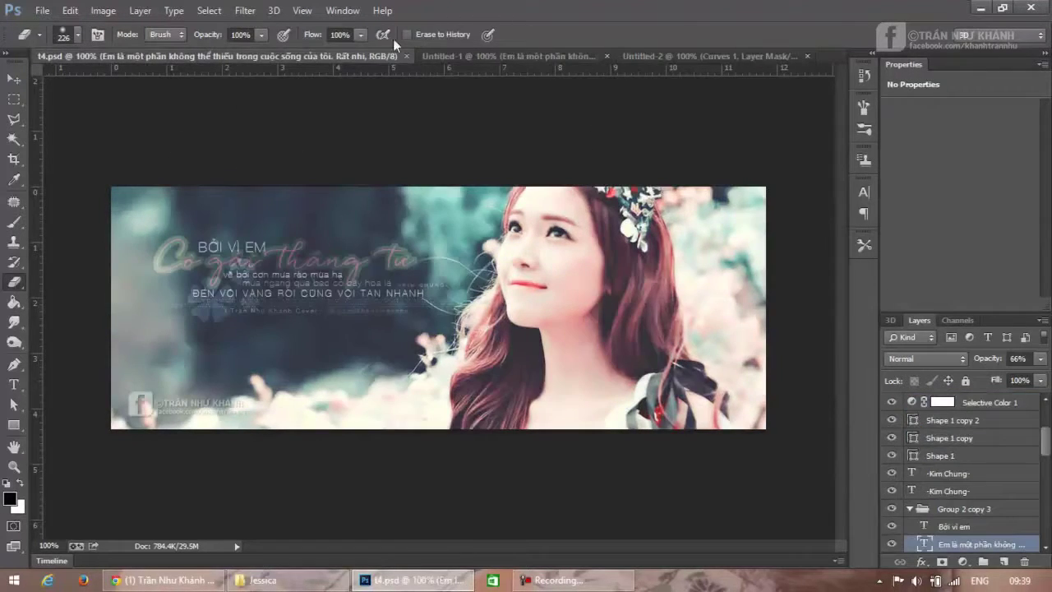
pyautogui.click(662, 54)
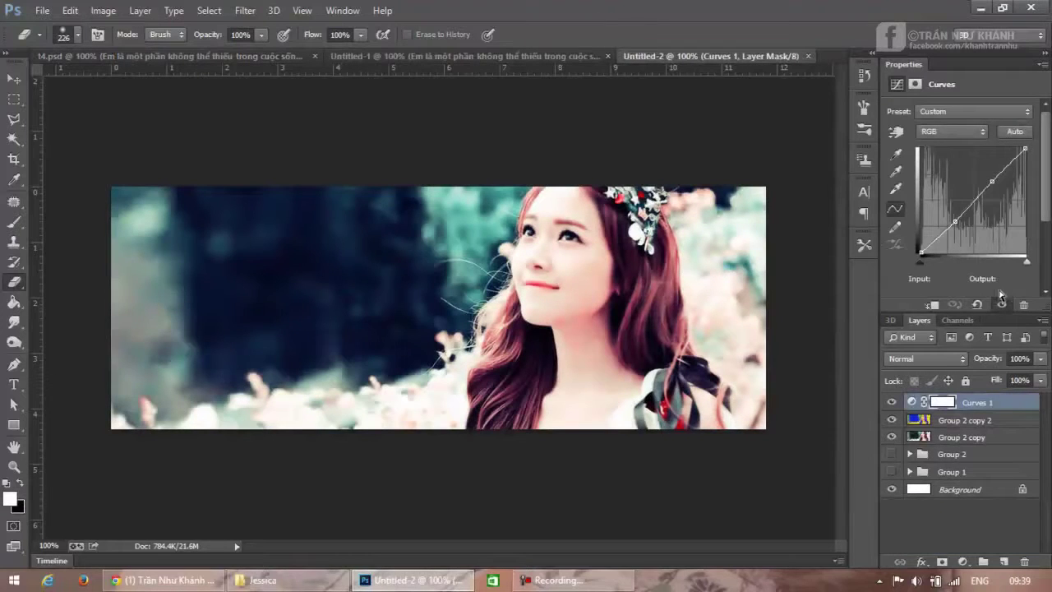
pyautogui.click(963, 562)
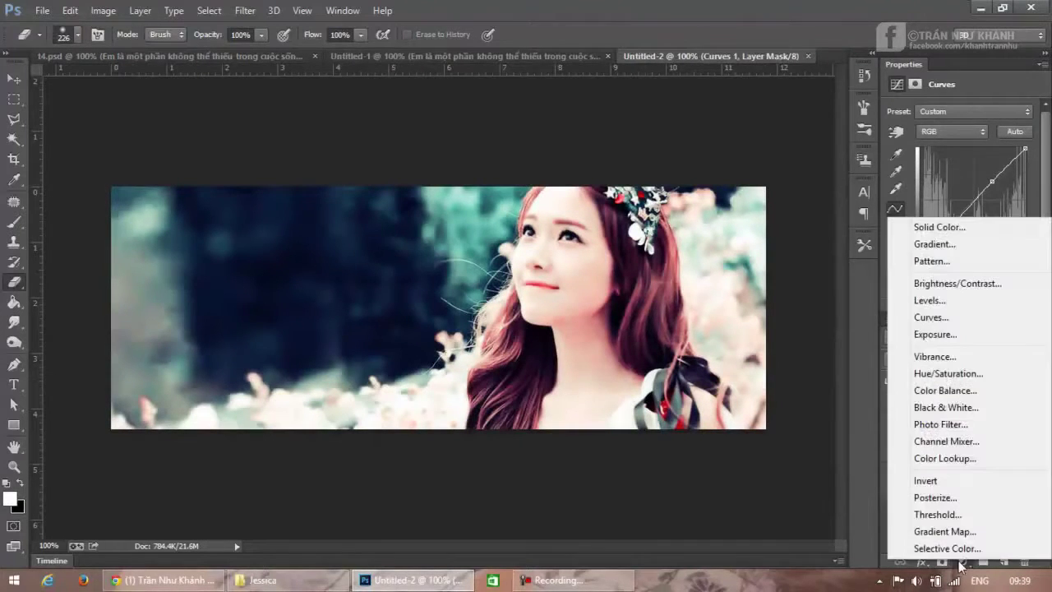
pyautogui.click(937, 335)
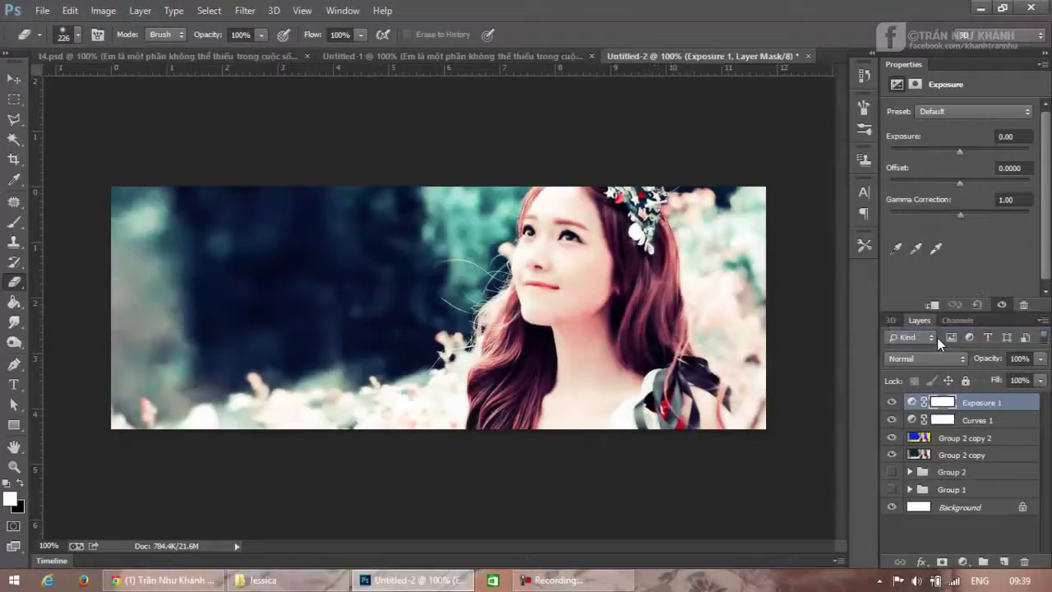
pyautogui.click(964, 182)
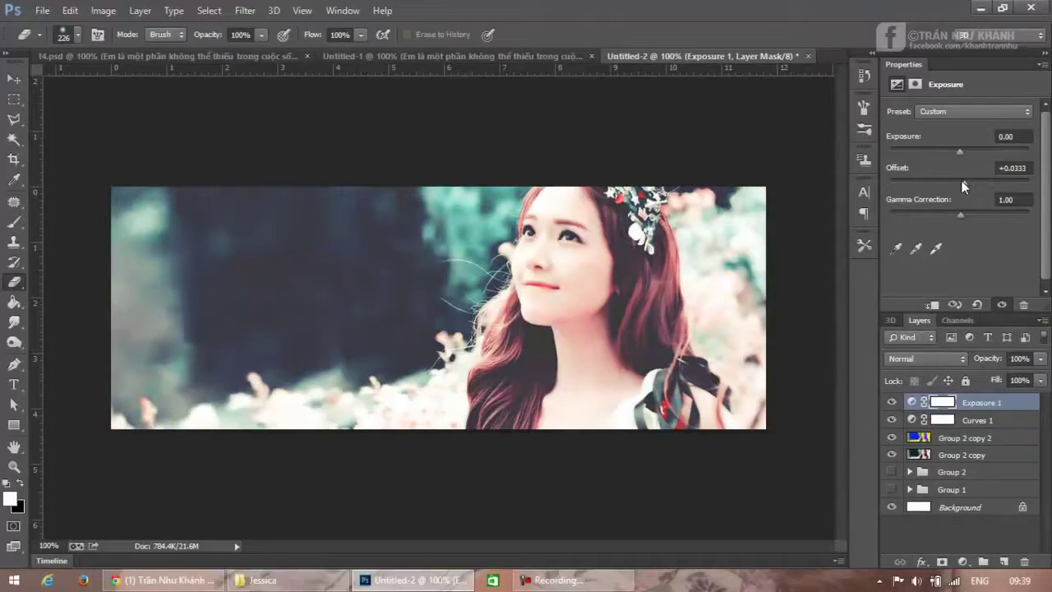
pyautogui.click(961, 180)
pyautogui.click(962, 180)
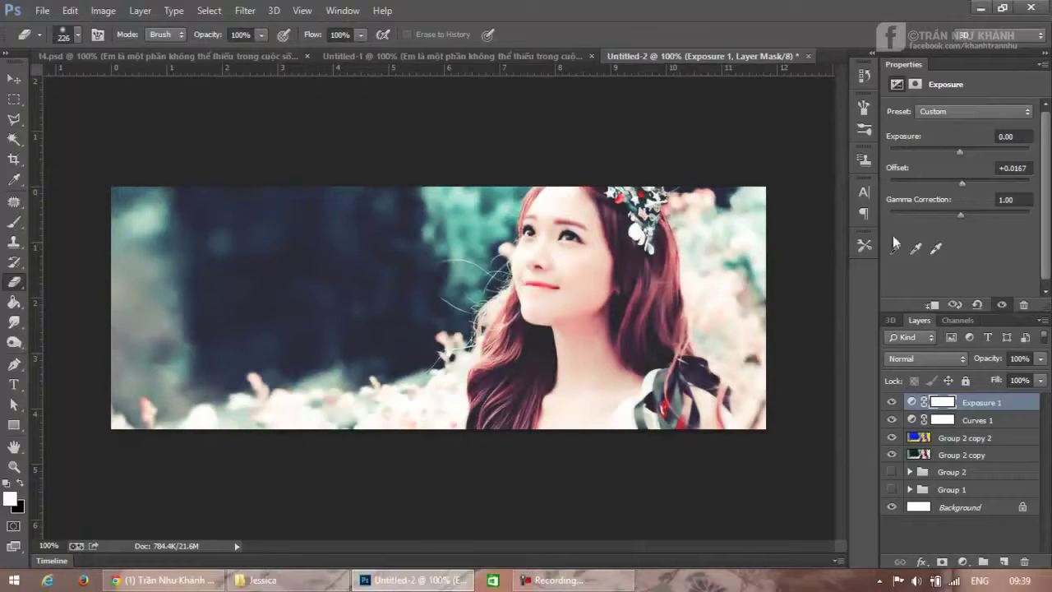
# Step: Examine the layer stack of t4.psd and its Color Fill 1 layer's blend settings, and return to Untitled-2
pyautogui.click(245, 60)
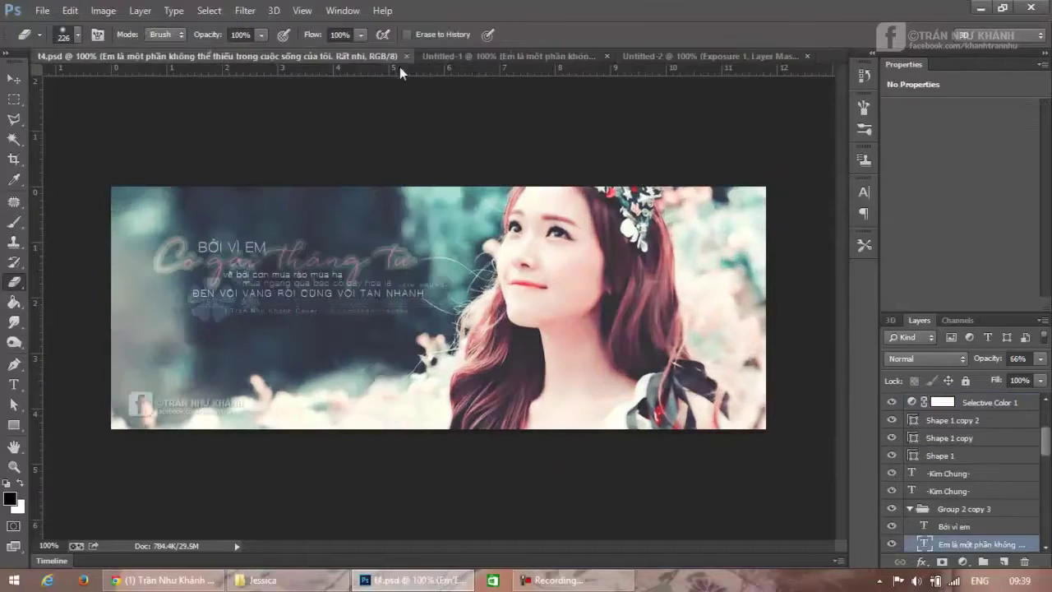
pyautogui.scroll(-5, 958, 469)
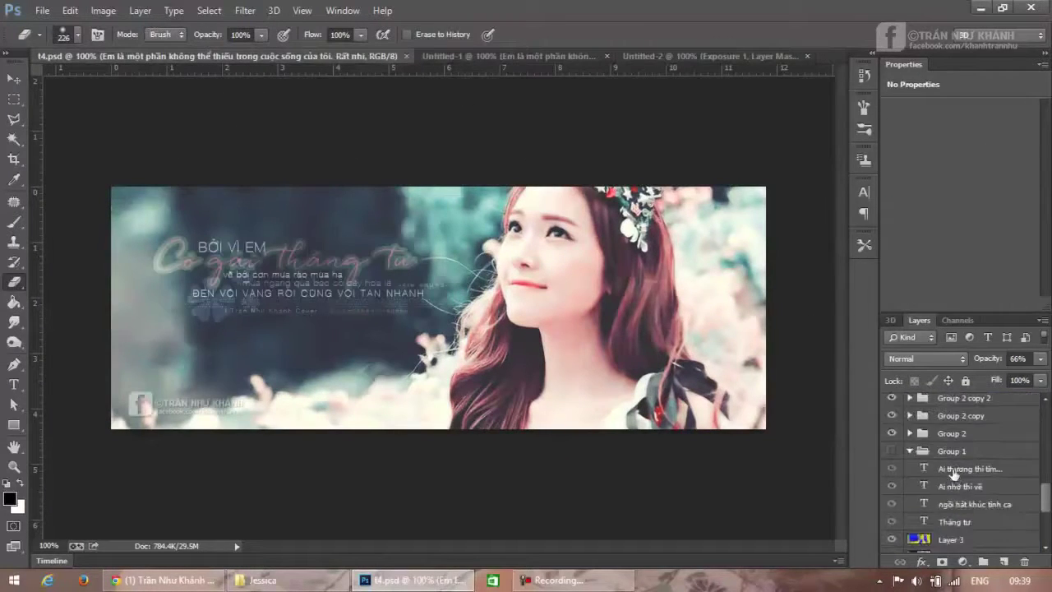
pyautogui.scroll(-4, 950, 464)
pyautogui.scroll(8, 943, 448)
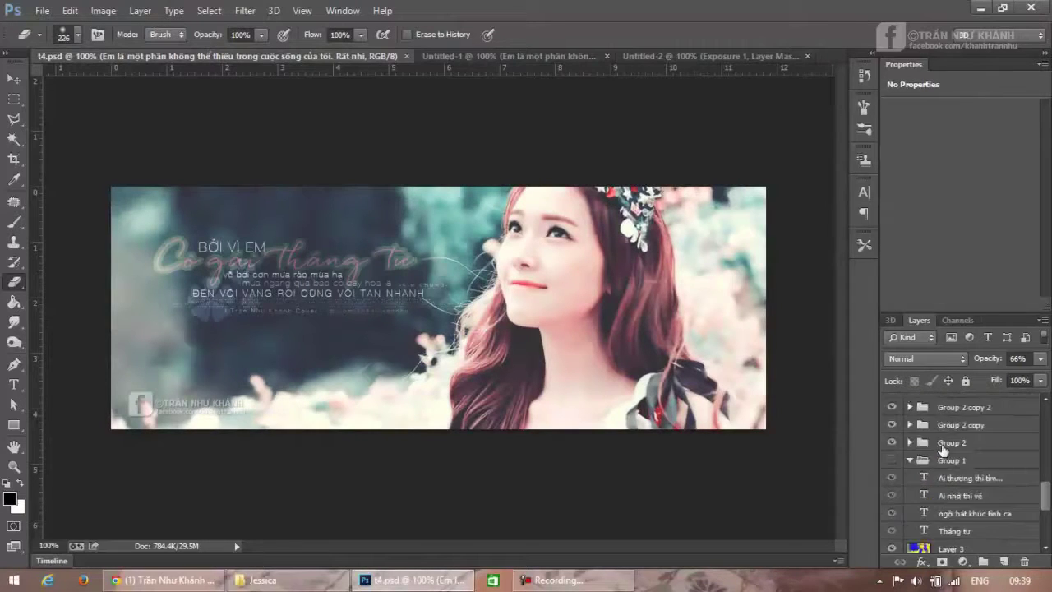
pyautogui.scroll(3, 943, 448)
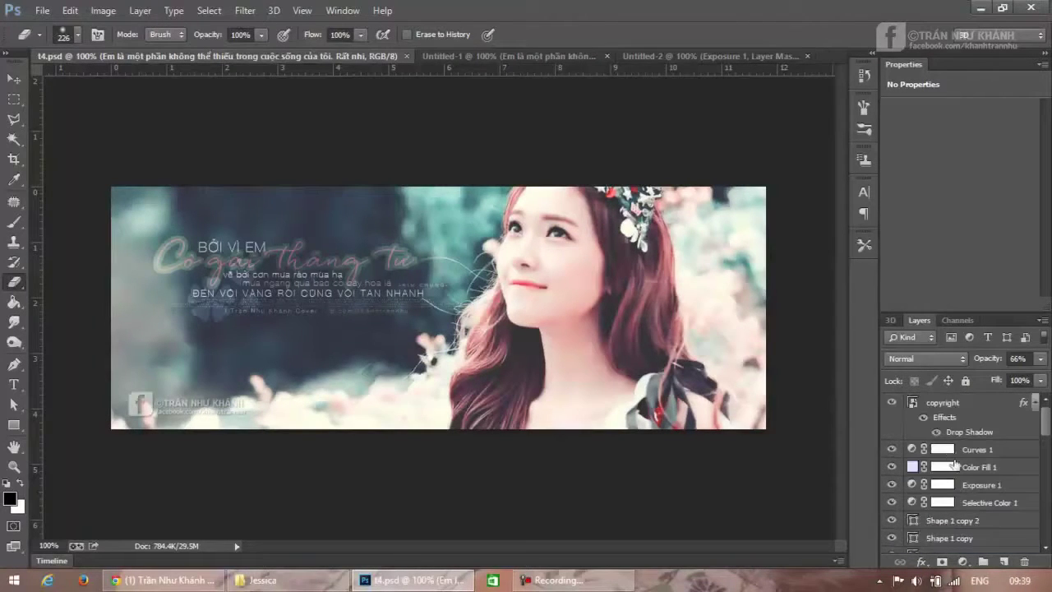
pyautogui.click(1003, 470)
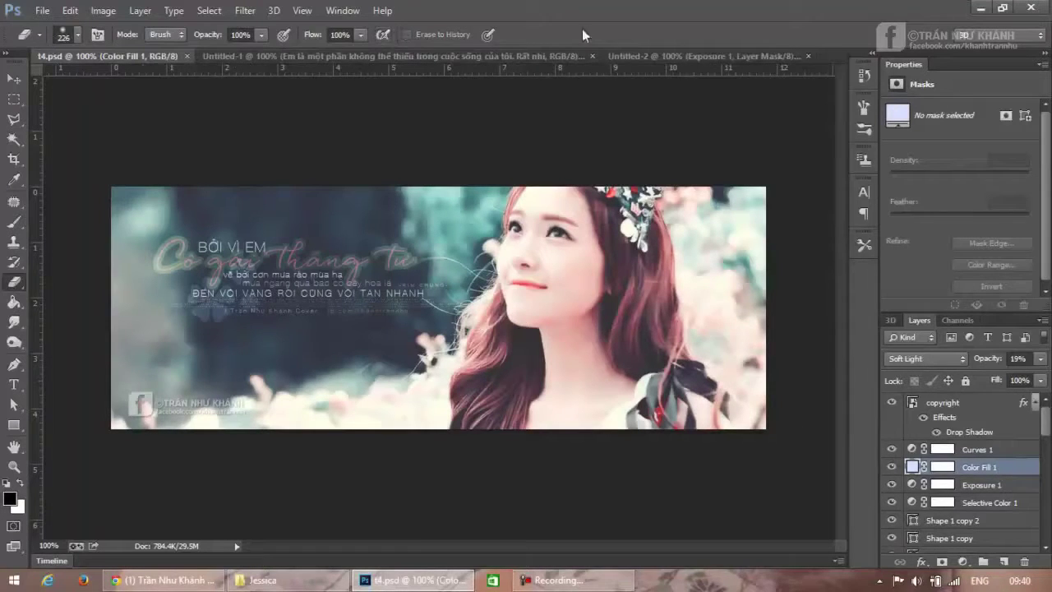
pyautogui.click(658, 58)
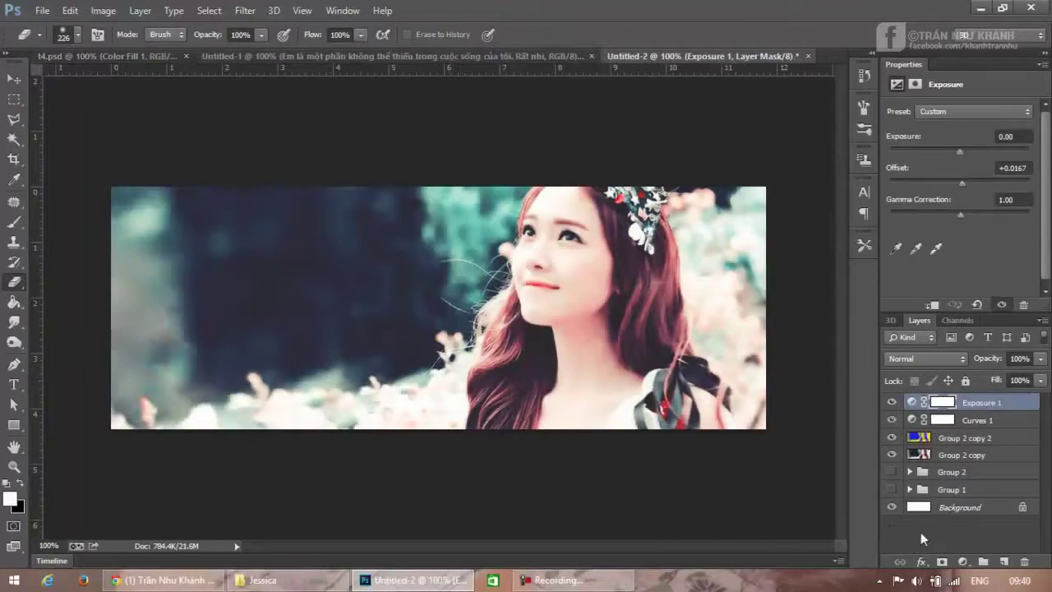
# Step: Add a Solid Color fill layer in light blue #bdeaff above the Exposure layer
pyautogui.click(963, 561)
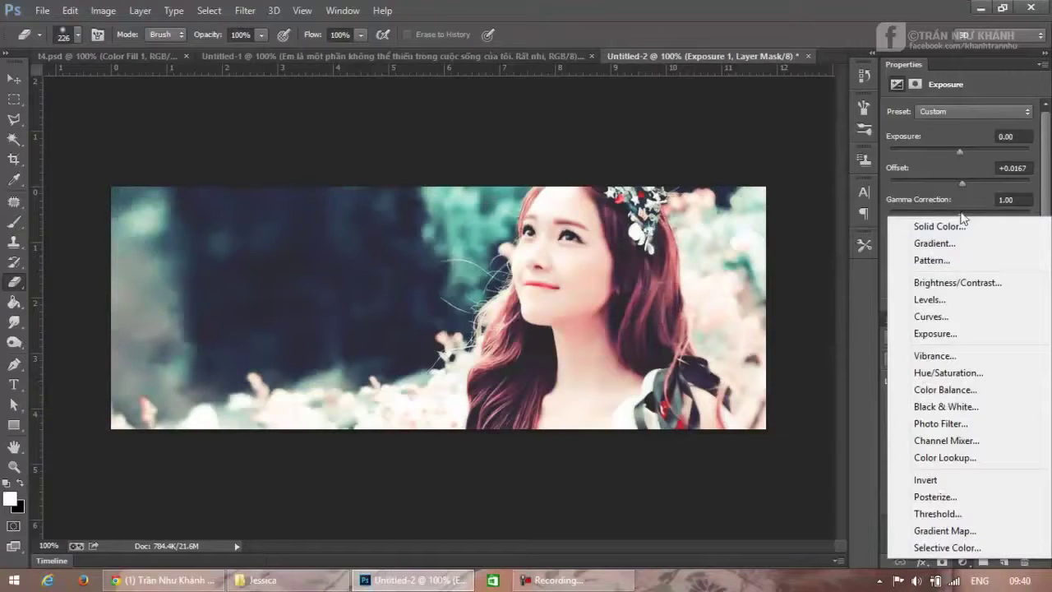
pyautogui.click(961, 227)
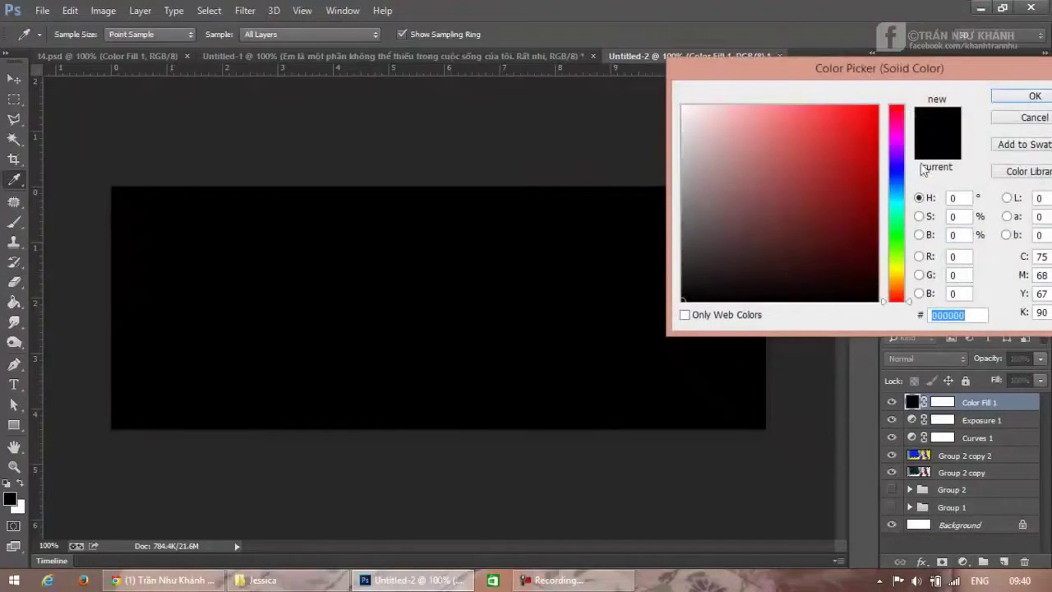
pyautogui.click(899, 192)
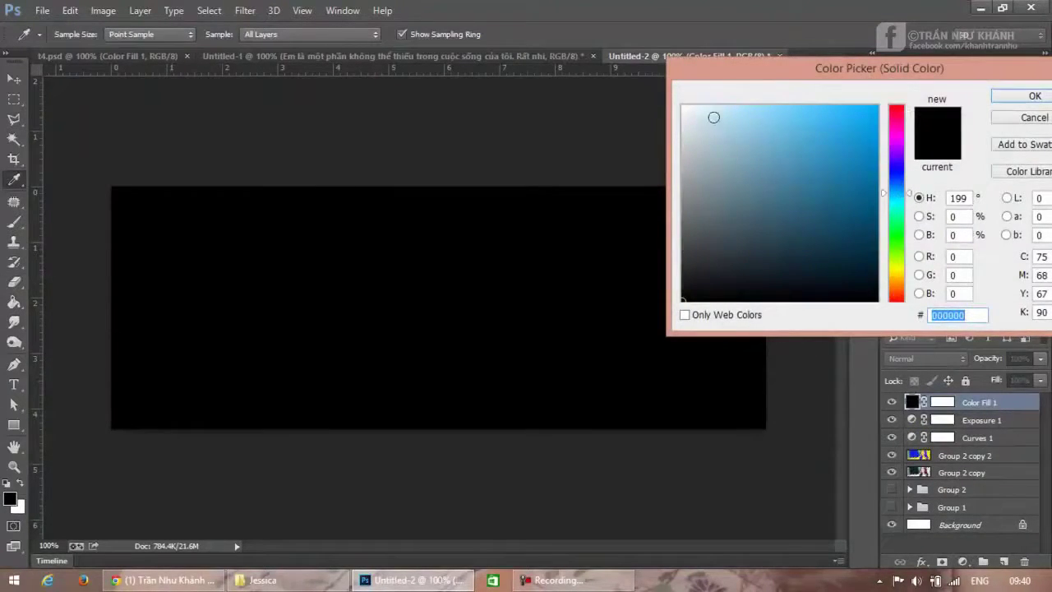
pyautogui.moveTo(713, 118); pyautogui.dragTo(737, 102)
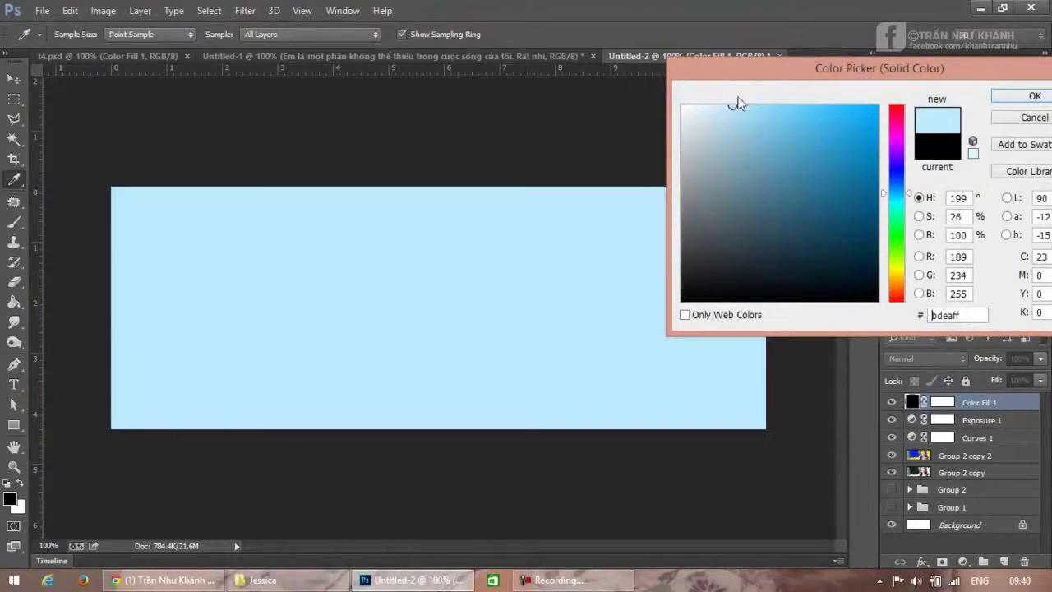
pyautogui.click(1035, 96)
# Step: Set the light blue fill layer to Soft Light blending at 30% opacity
pyautogui.click(921, 358)
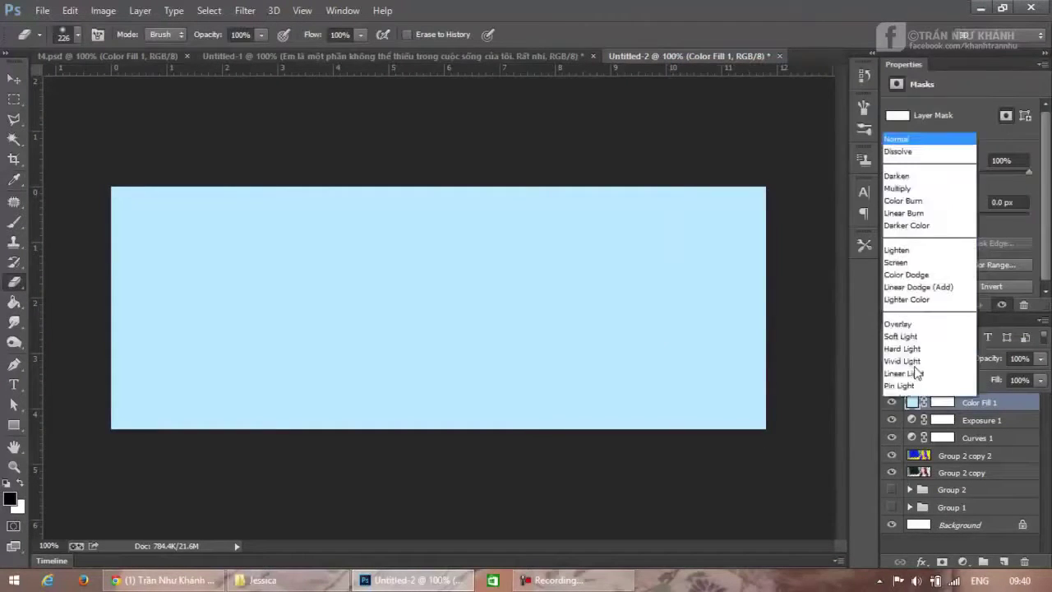
pyautogui.click(900, 204)
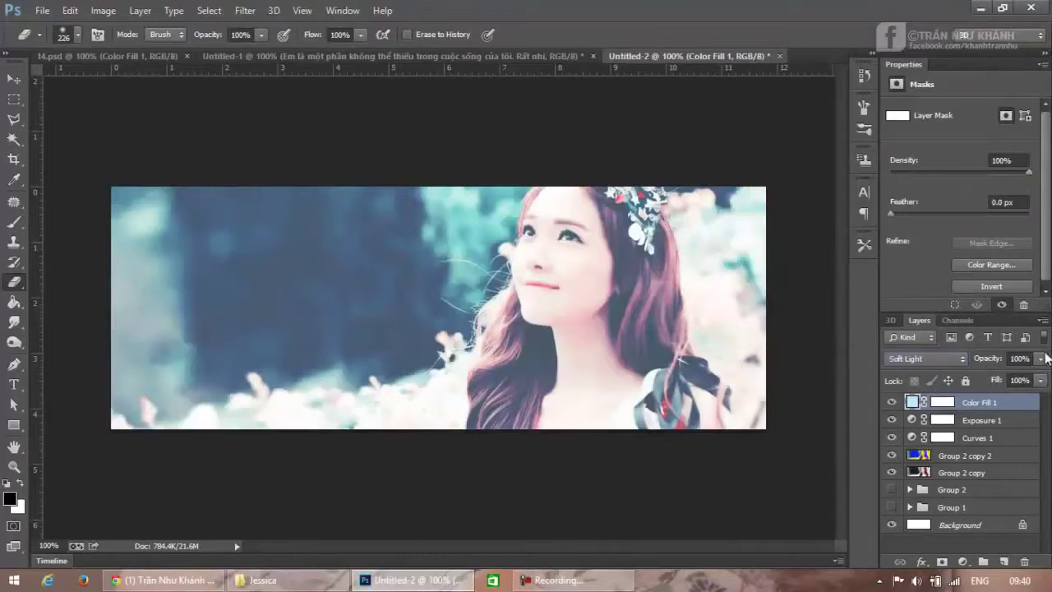
pyautogui.click(1042, 358)
pyautogui.click(991, 379)
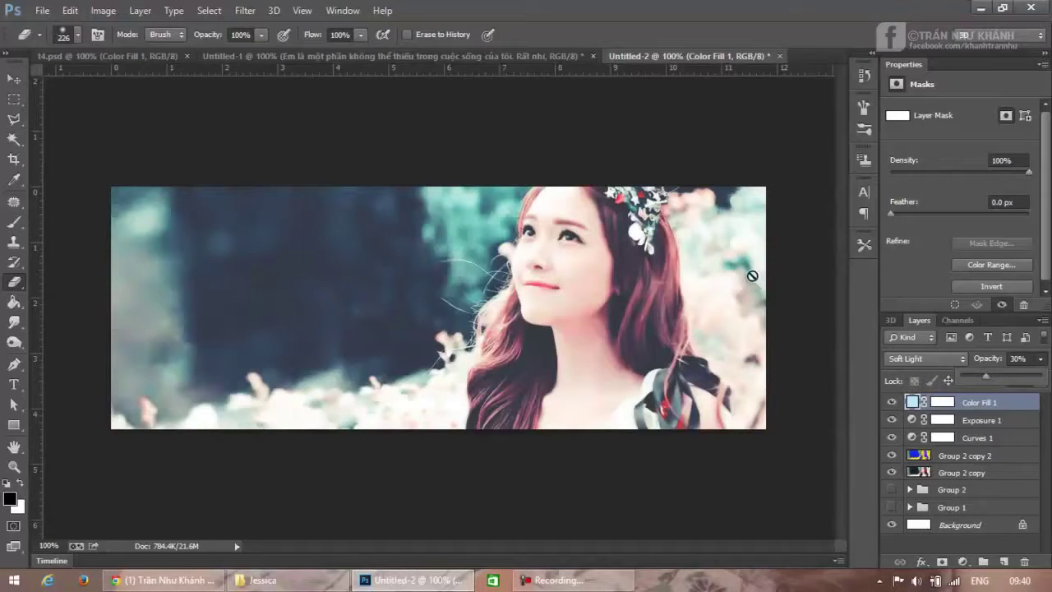
# Step: Lower the light blue fill layer's opacity to 22%
pyautogui.moveTo(976, 372); pyautogui.dragTo(979, 375)
# Step: Switch to Chrome, copy the words "Bởi vì em" from the Facebook photo caption, and return to Photoshop
pyautogui.click(209, 580)
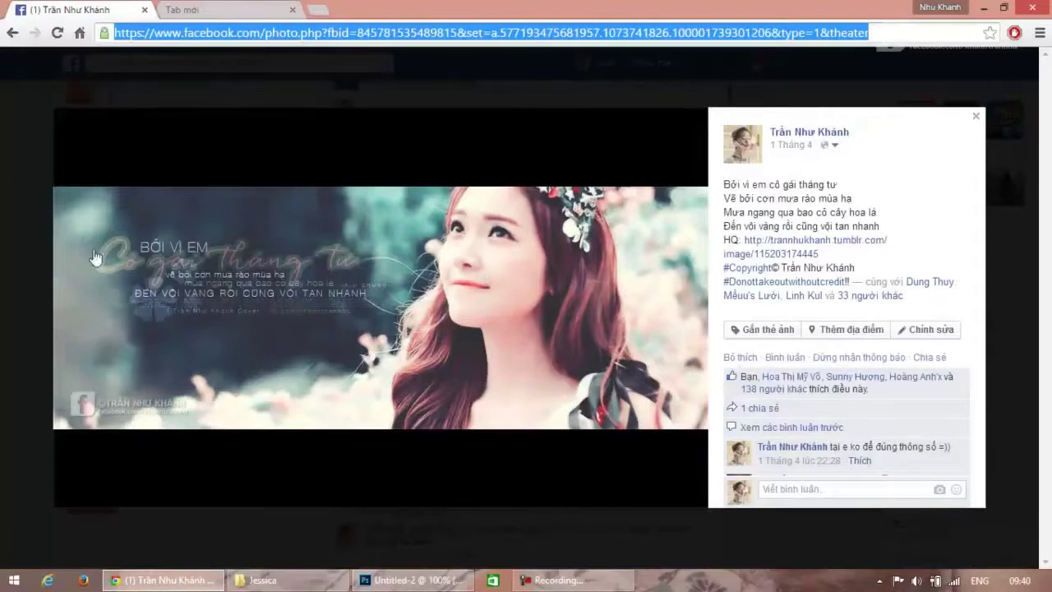
pyautogui.moveTo(770, 184); pyautogui.dragTo(725, 187)
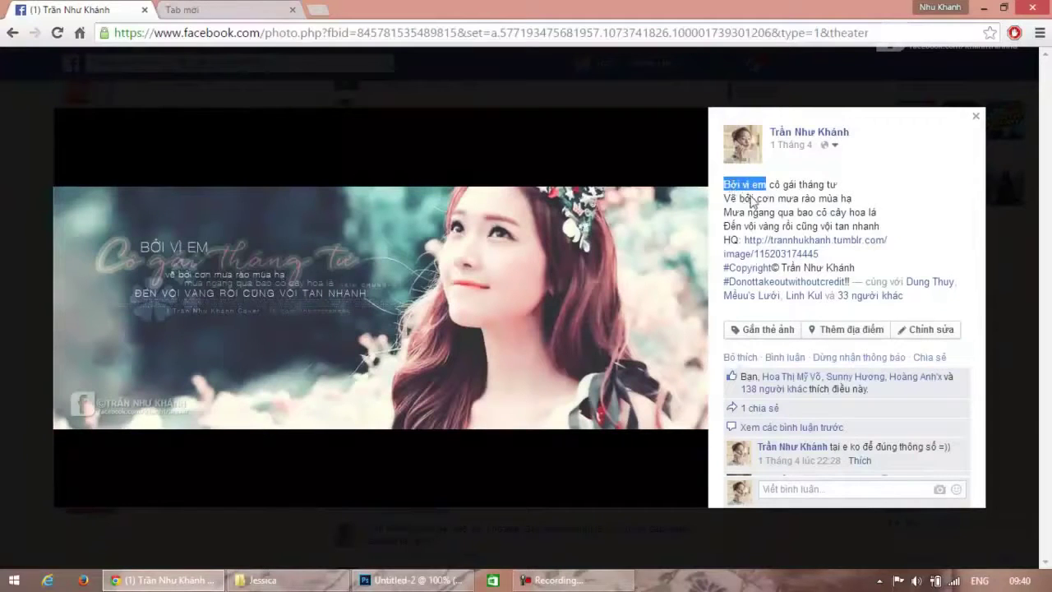
pyautogui.rightClick(748, 196)
pyautogui.click(758, 204)
pyautogui.click(409, 580)
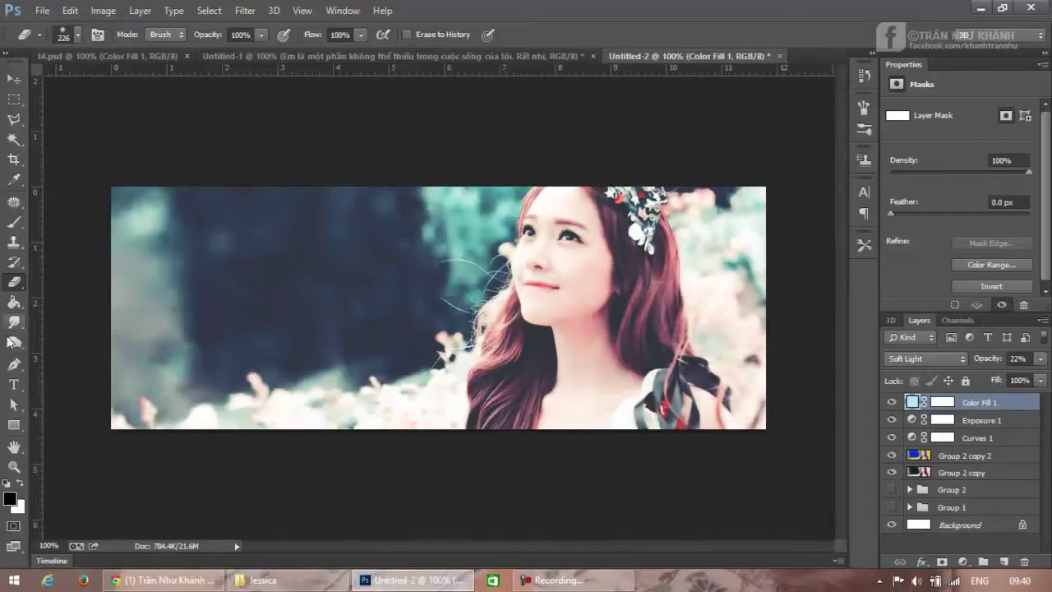
# Step: Add a text layer with the copied phrase "Bởi vì em" over the dark area beside the woman's face
pyautogui.click(14, 384)
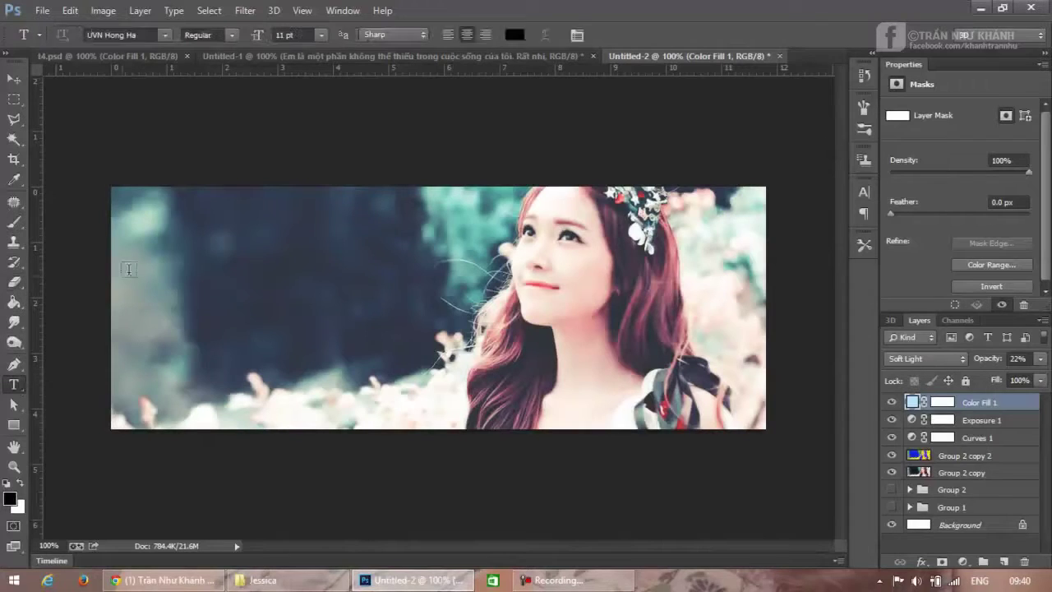
pyautogui.click(234, 258)
pyautogui.rightClick(234, 259)
pyautogui.click(308, 315)
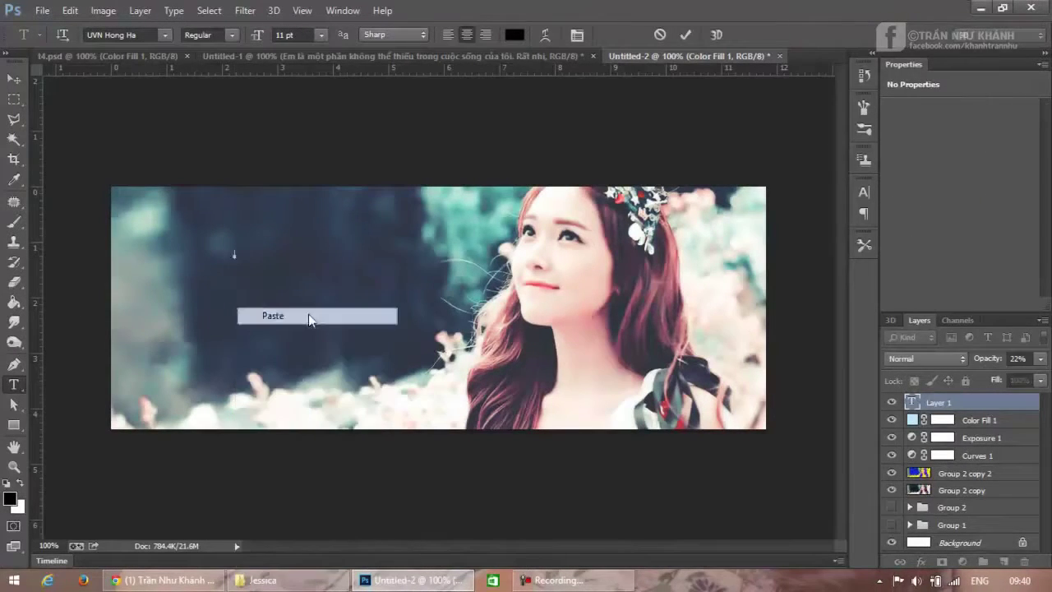
pyautogui.click(686, 34)
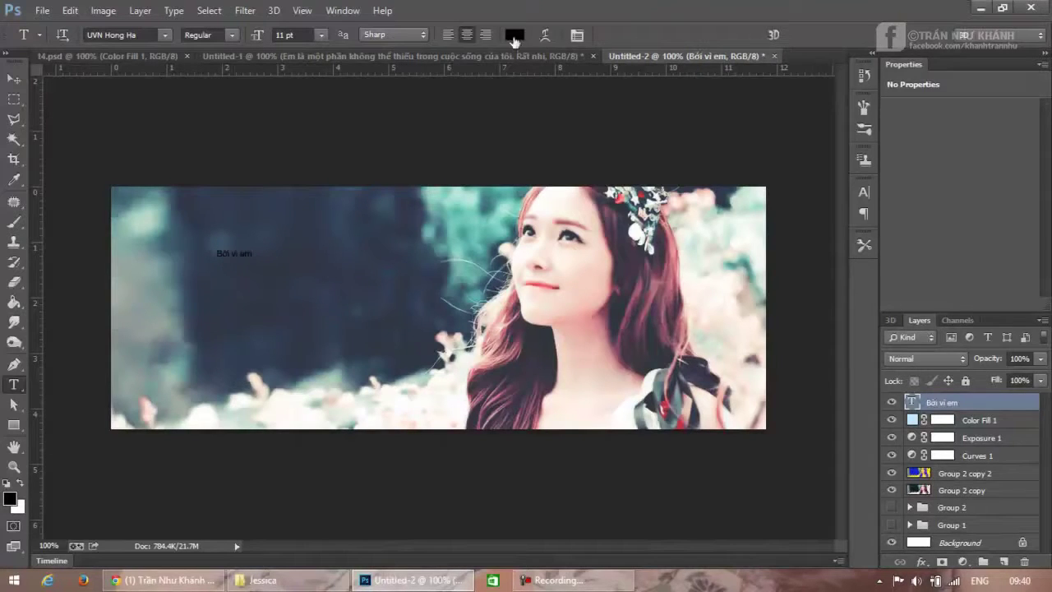
# Step: Set the "Bởi vì em" text color to white #ffffff
pyautogui.click(515, 34)
pyautogui.moveTo(697, 148); pyautogui.dragTo(622, 67)
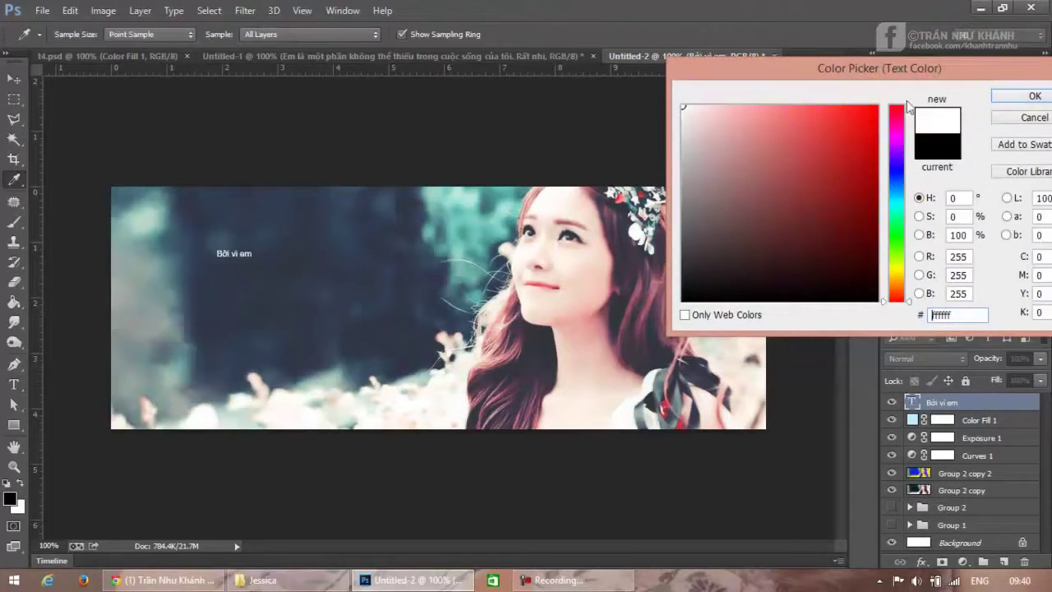
pyautogui.click(1026, 96)
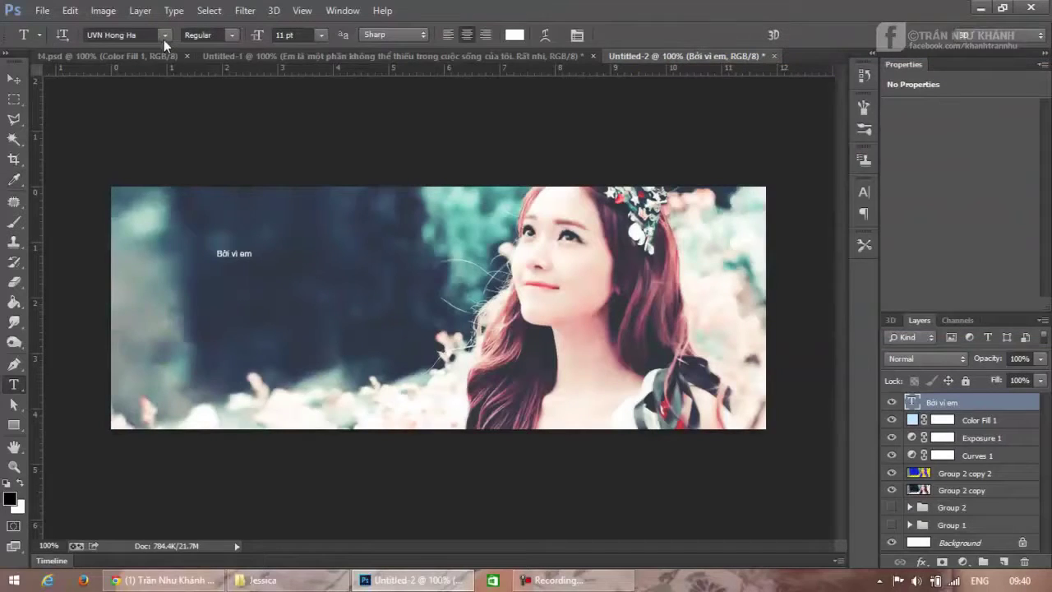
# Step: Set the "Bởi vì em" text to the SFU HelveticaNeue font at 14 pt
pyautogui.click(164, 39)
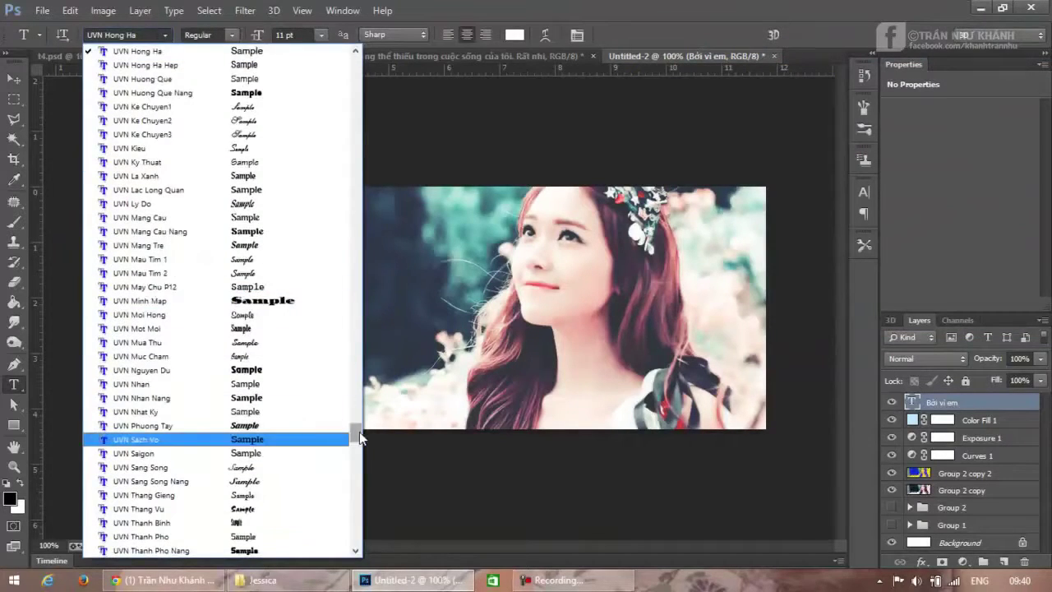
pyautogui.moveTo(359, 432); pyautogui.dragTo(436, 138)
pyautogui.scroll(-15, 395, 271)
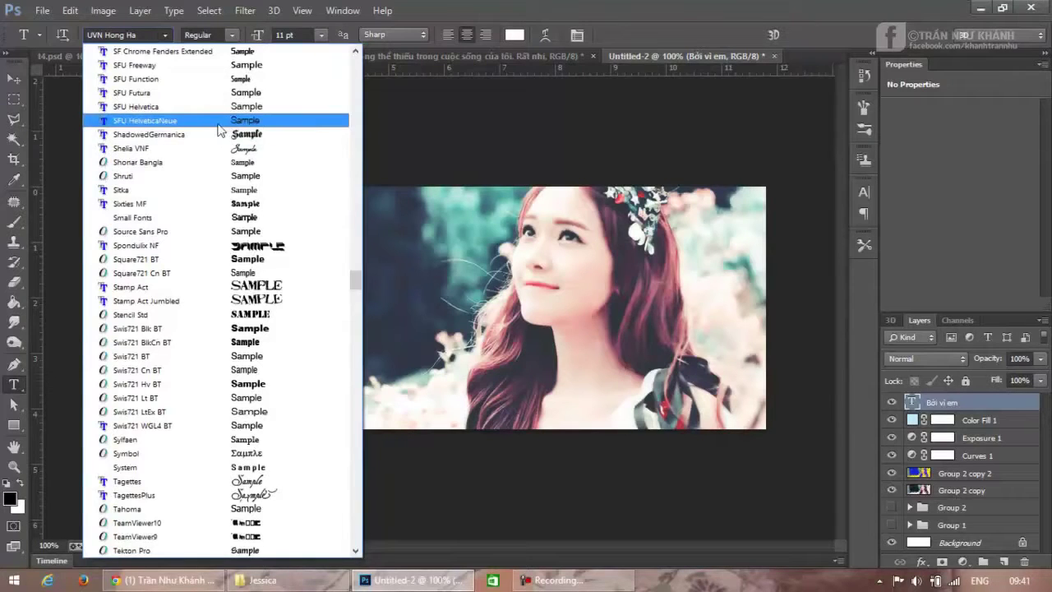
pyautogui.click(191, 129)
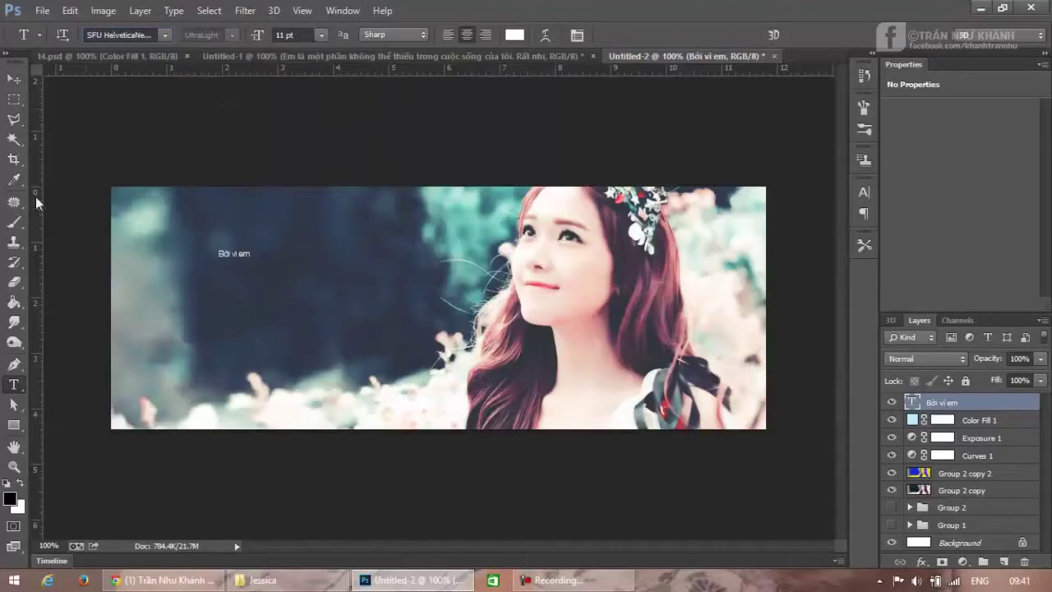
pyautogui.click(321, 35)
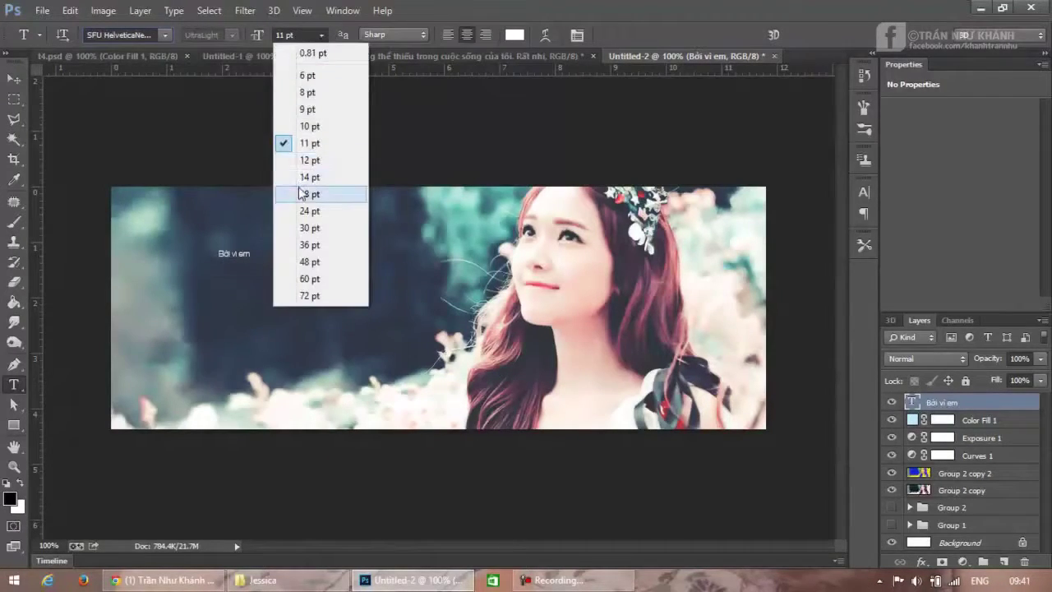
pyautogui.click(302, 177)
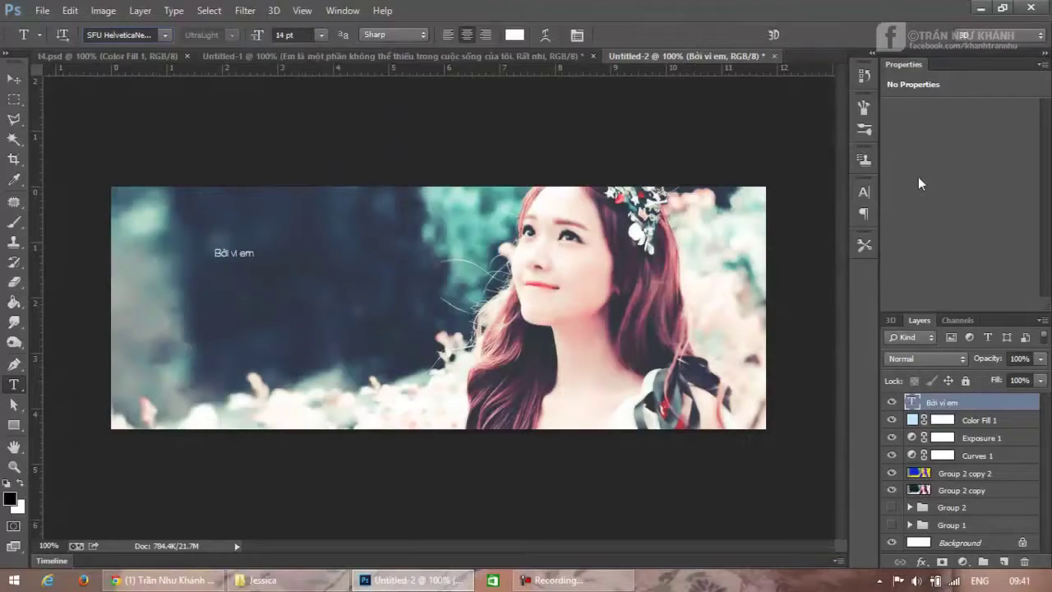
# Step: Show the character settings and apply All Caps to the "Bởi vì em" text
pyautogui.click(355, 10)
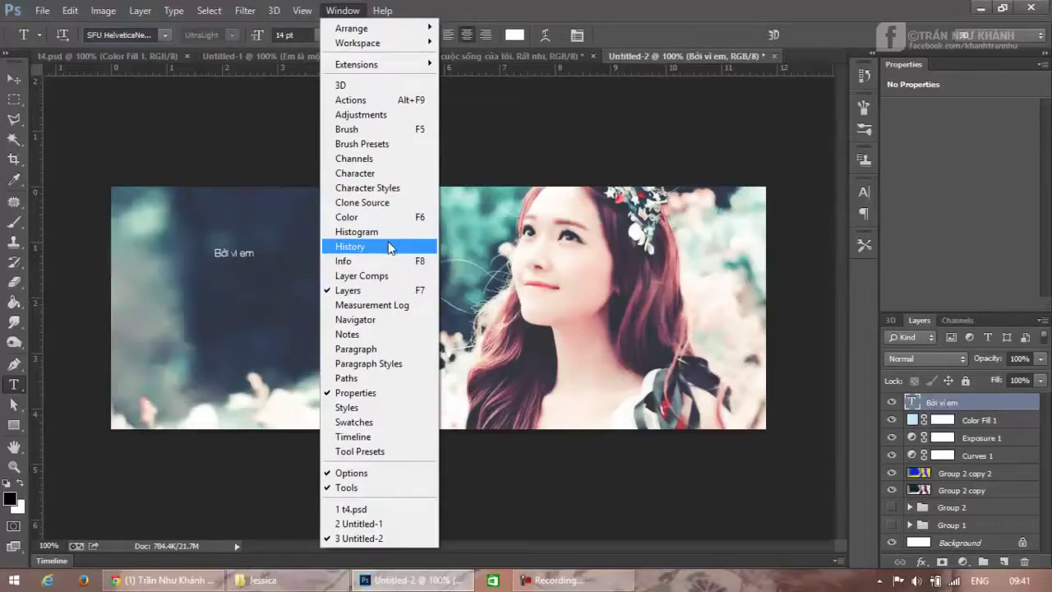
pyautogui.click(398, 172)
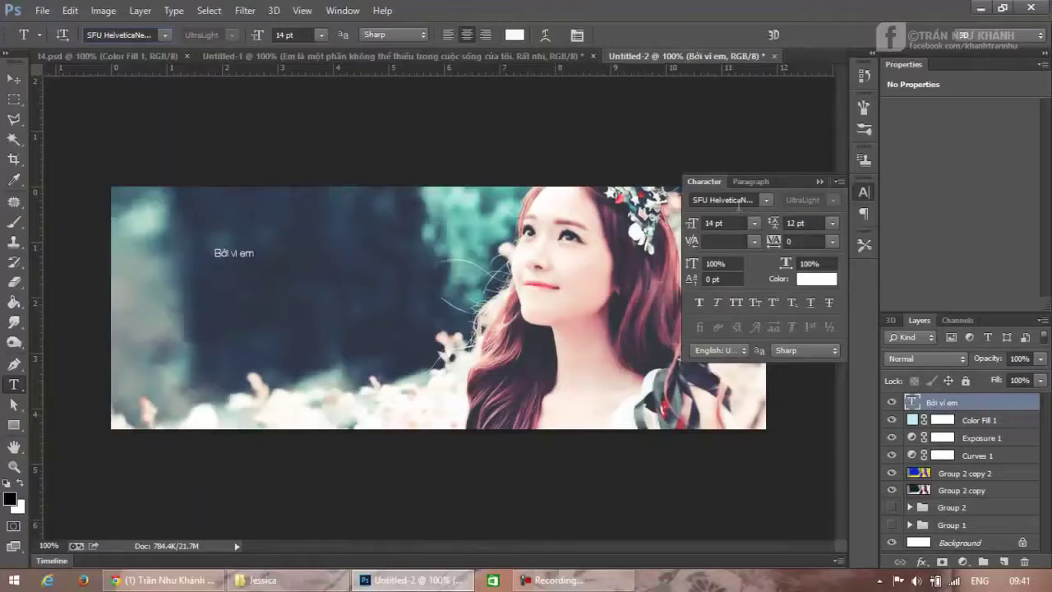
pyautogui.click(736, 303)
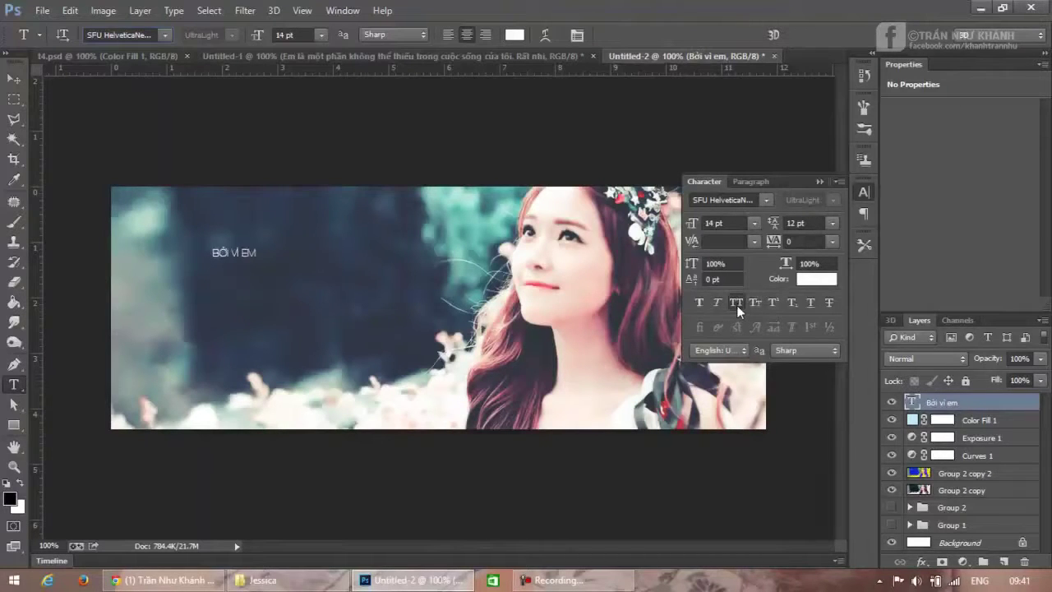
# Step: Enlarge the "Bởi vì em" text to 18 pt and move it slightly upward
pyautogui.click(753, 222)
pyautogui.click(739, 381)
pyautogui.click(14, 78)
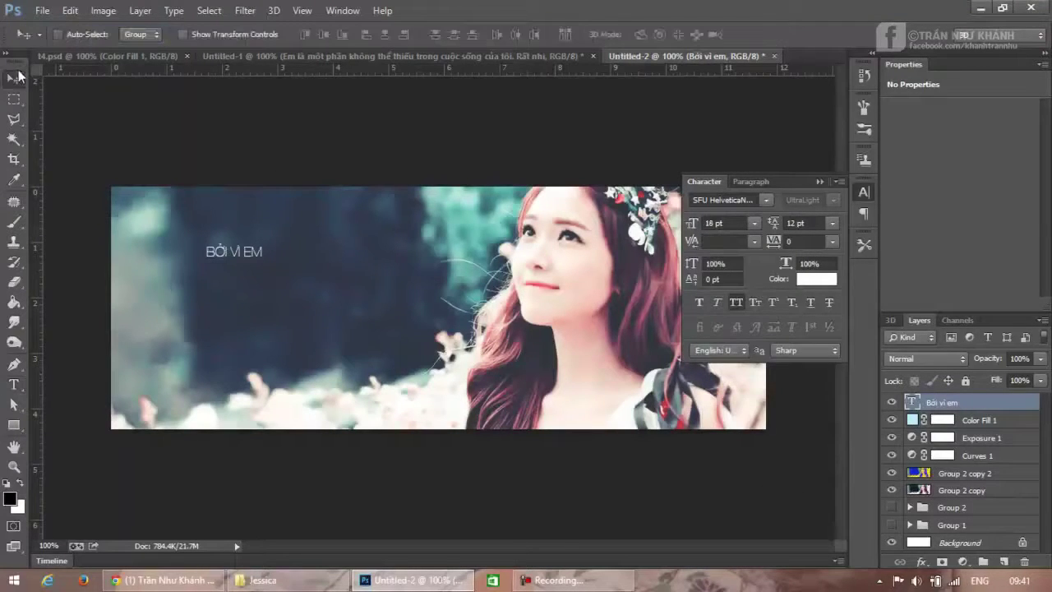
pyautogui.moveTo(254, 236); pyautogui.dragTo(251, 215)
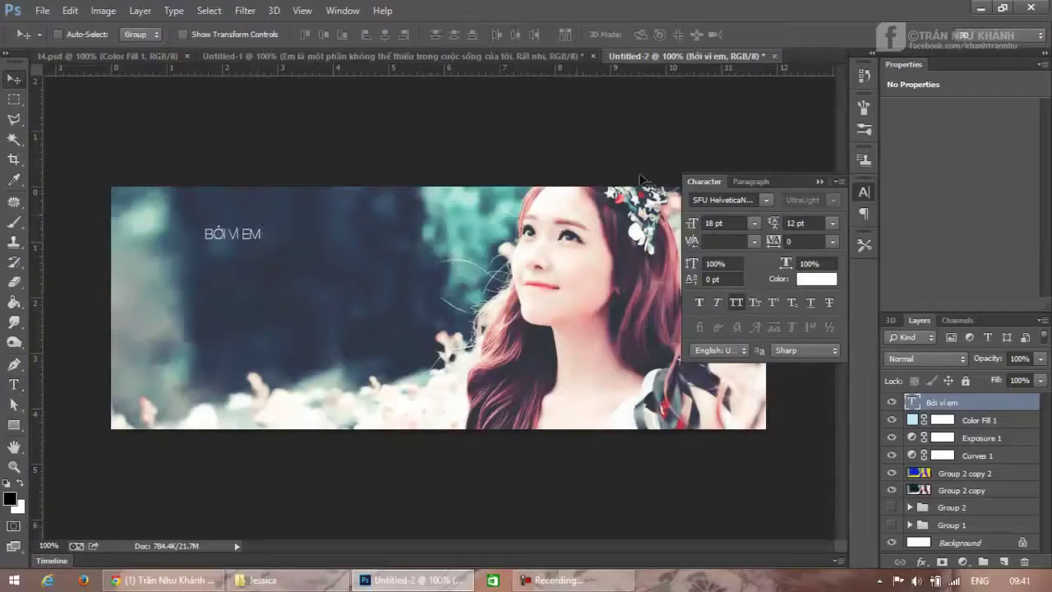
# Step: Switch to Chrome, copy "cô gái tháng tư" from the photo caption, and return to Photoshop
pyautogui.click(164, 580)
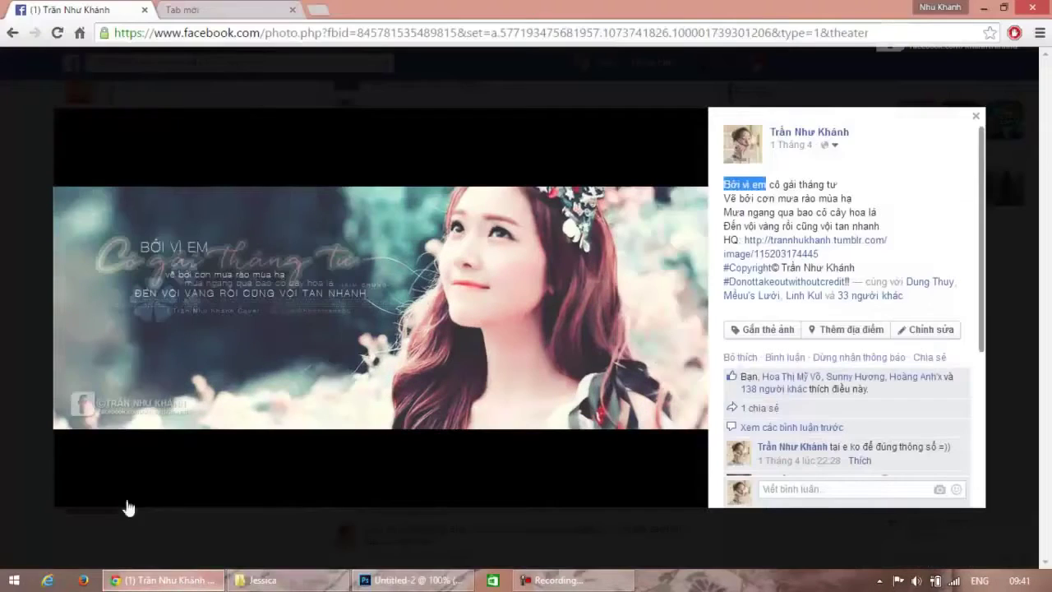
pyautogui.moveTo(839, 184); pyautogui.dragTo(773, 190)
pyautogui.rightClick(772, 189)
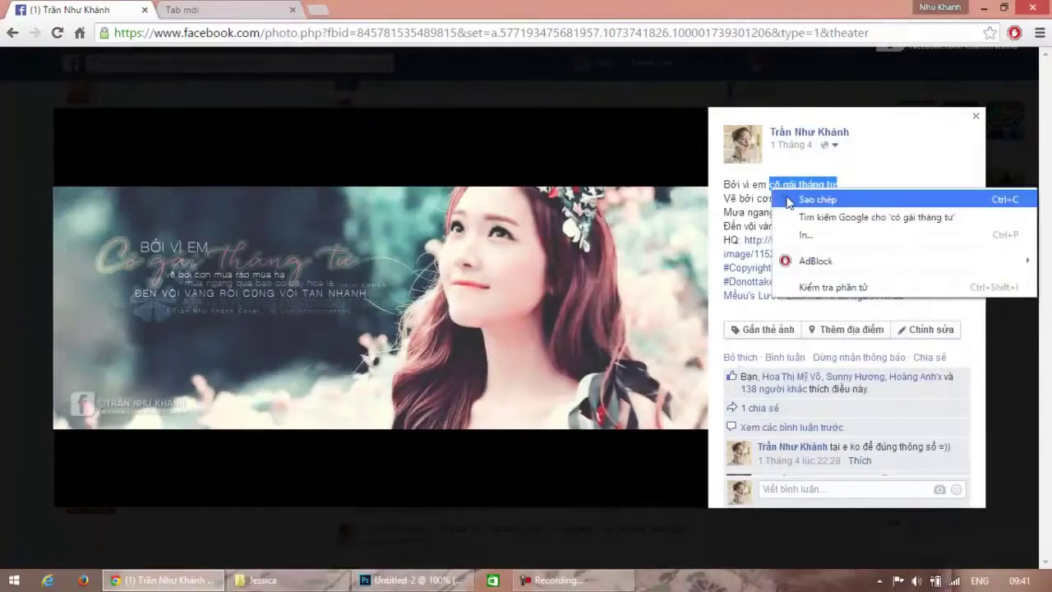
pyautogui.click(797, 201)
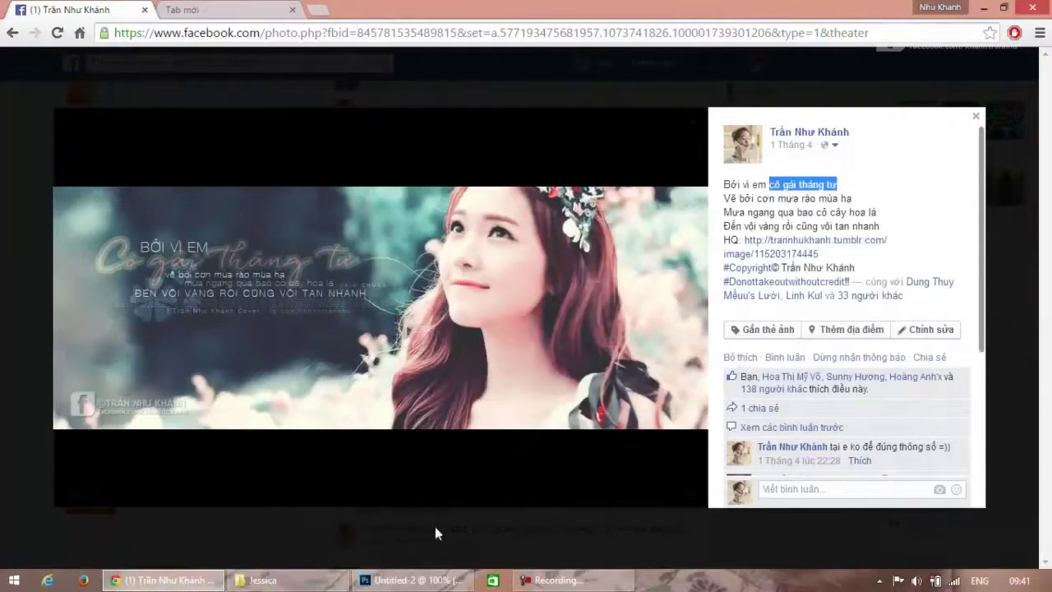
pyautogui.click(454, 586)
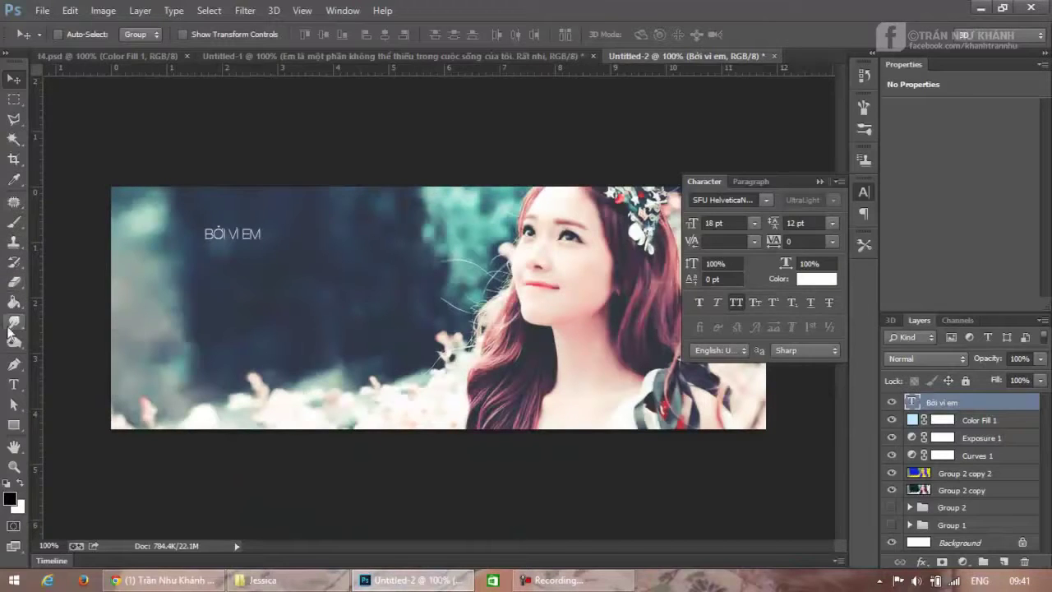
# Step: Add a second text layer with the copied phrase "cô gái tháng tư" below the "Bởi vì em" line
pyautogui.click(14, 383)
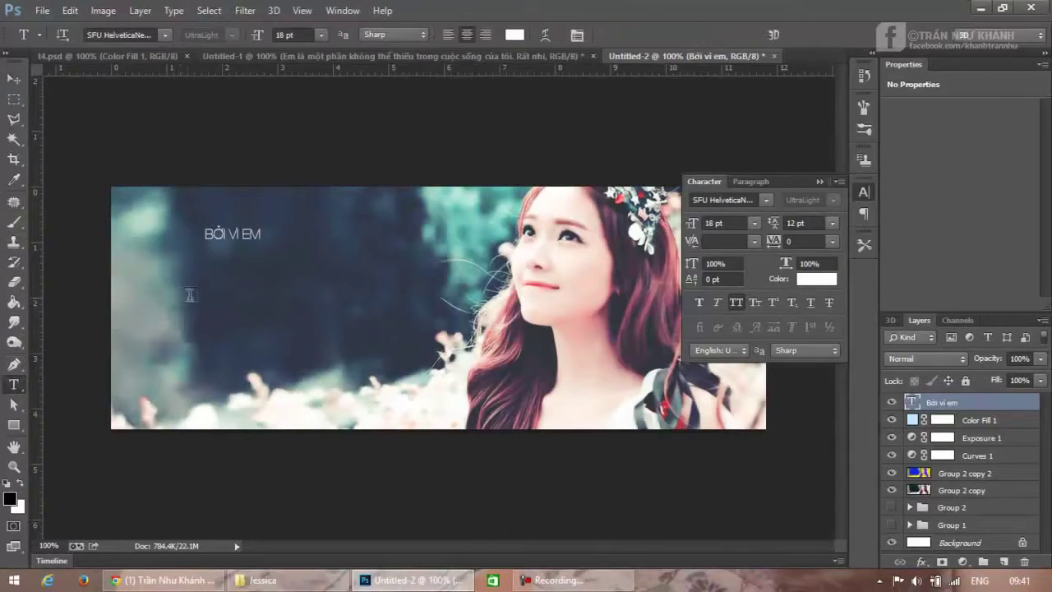
pyautogui.click(221, 280)
pyautogui.rightClick(221, 281)
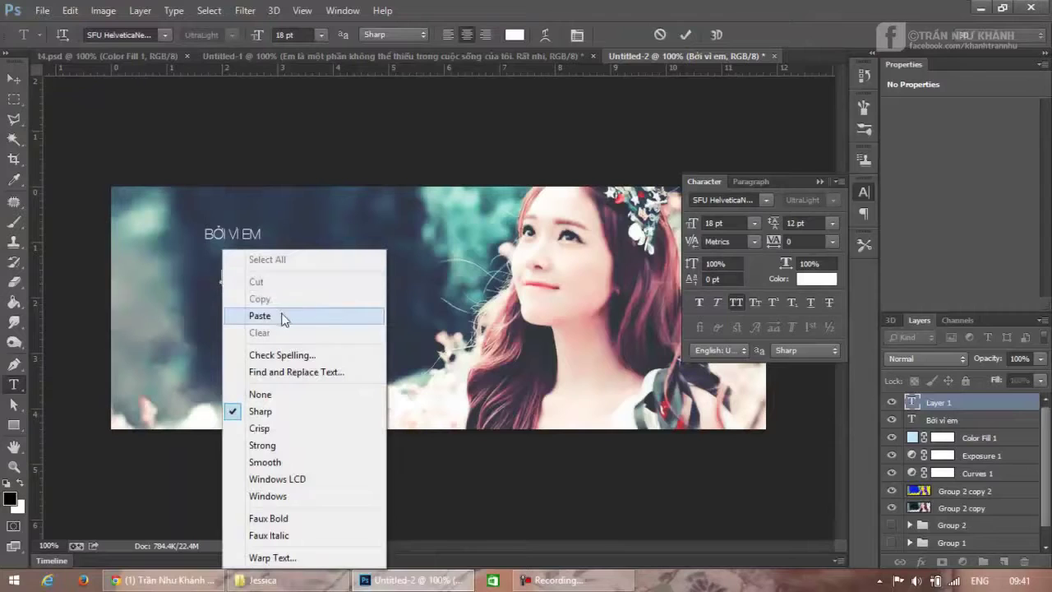
pyautogui.click(283, 313)
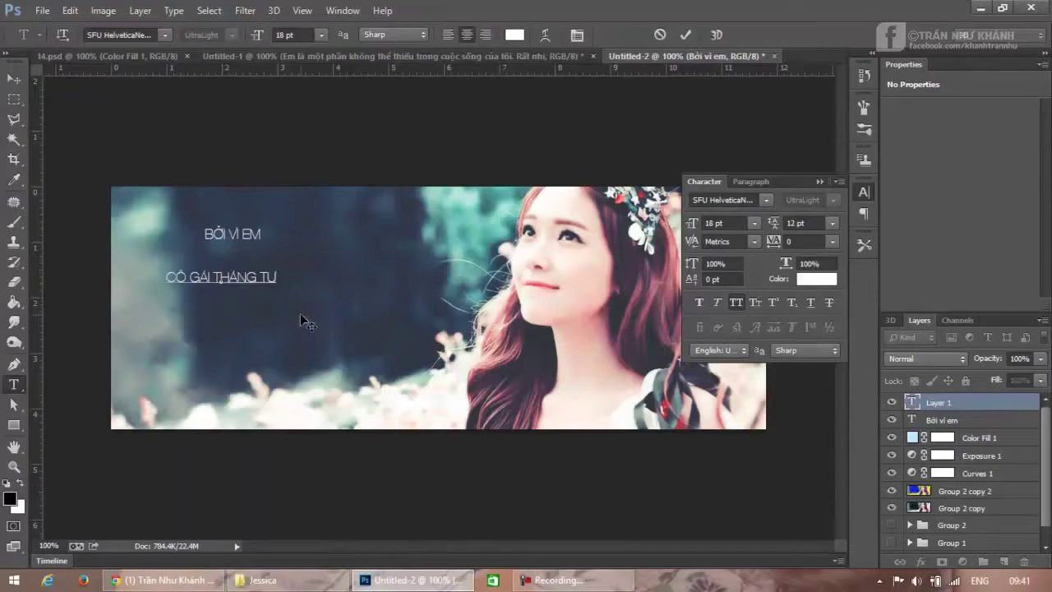
pyautogui.click(685, 35)
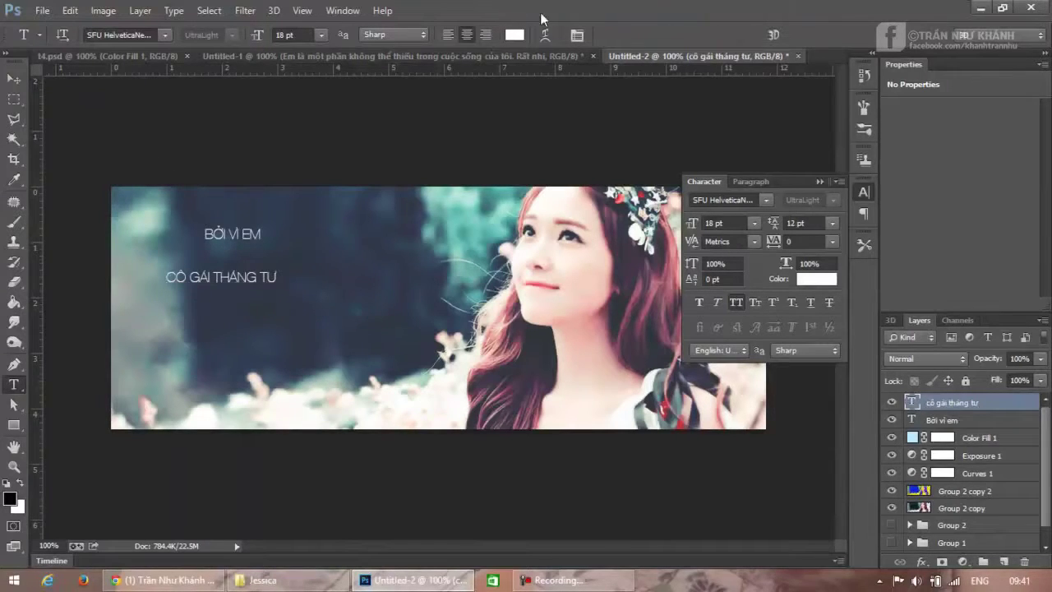
# Step: Turn off All Caps for the "cô gái tháng tư" text and set its font to UVF Quickpen
pyautogui.click(769, 200)
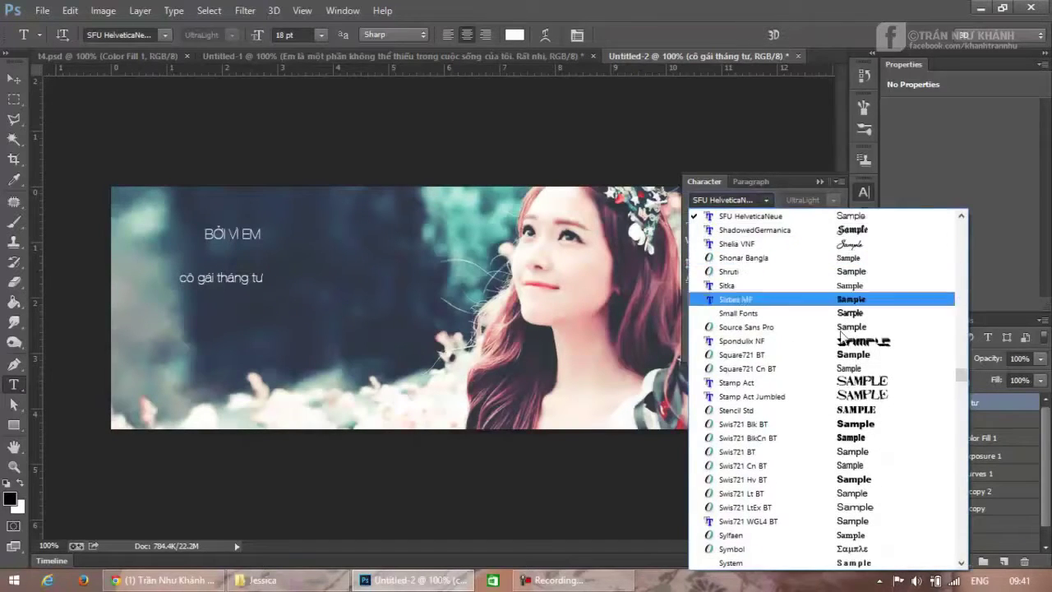
pyautogui.moveTo(962, 373); pyautogui.dragTo(991, 457)
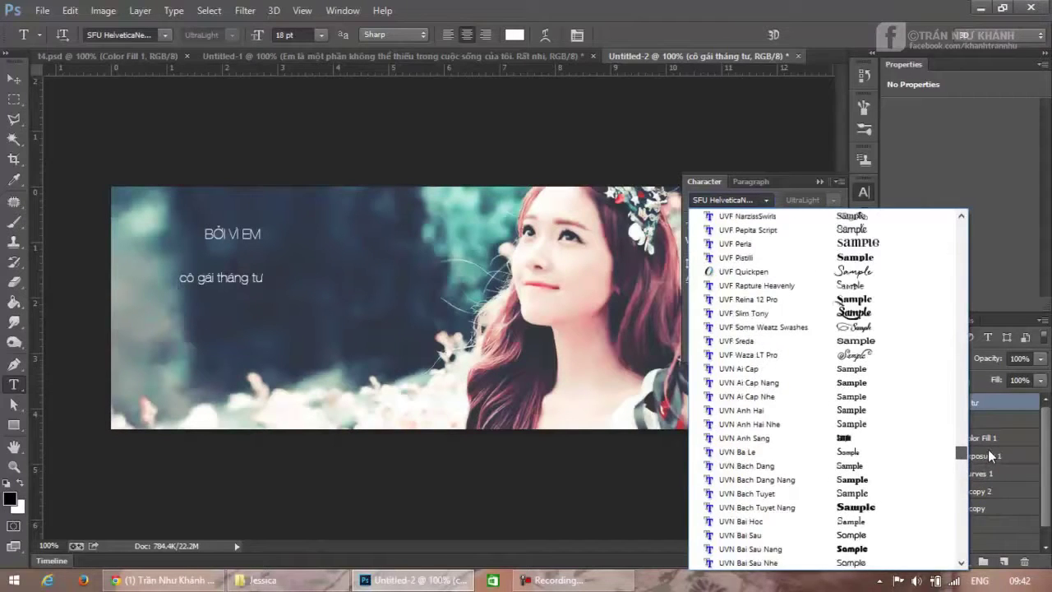
pyautogui.click(882, 273)
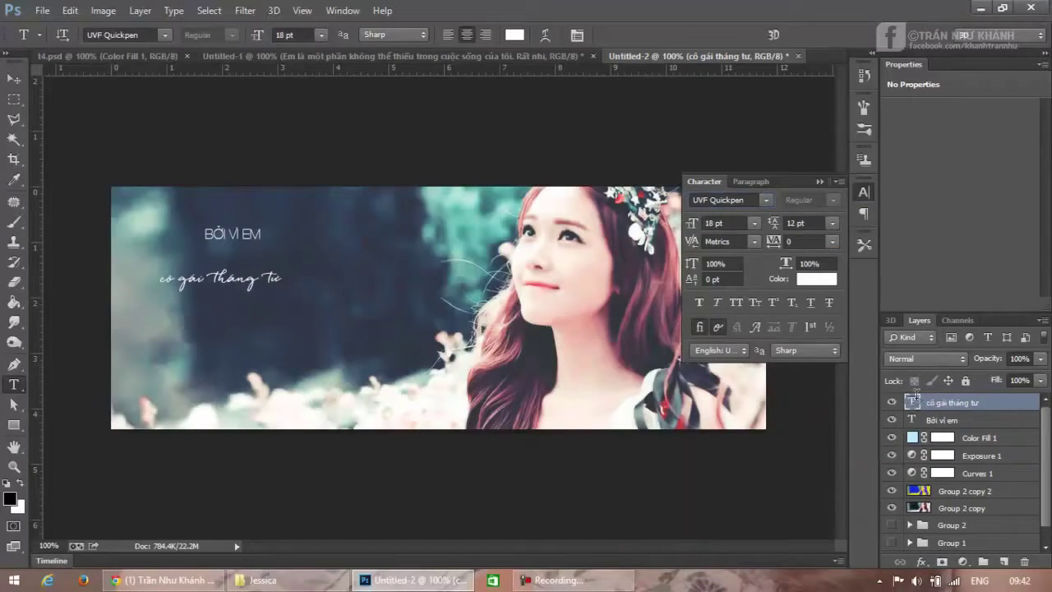
# Step: Capitalize the first letter of "Cô gái tháng tư" and move the line directly beneath "Bởi vì em", shifted slightly right
pyautogui.doubleClick(914, 400)
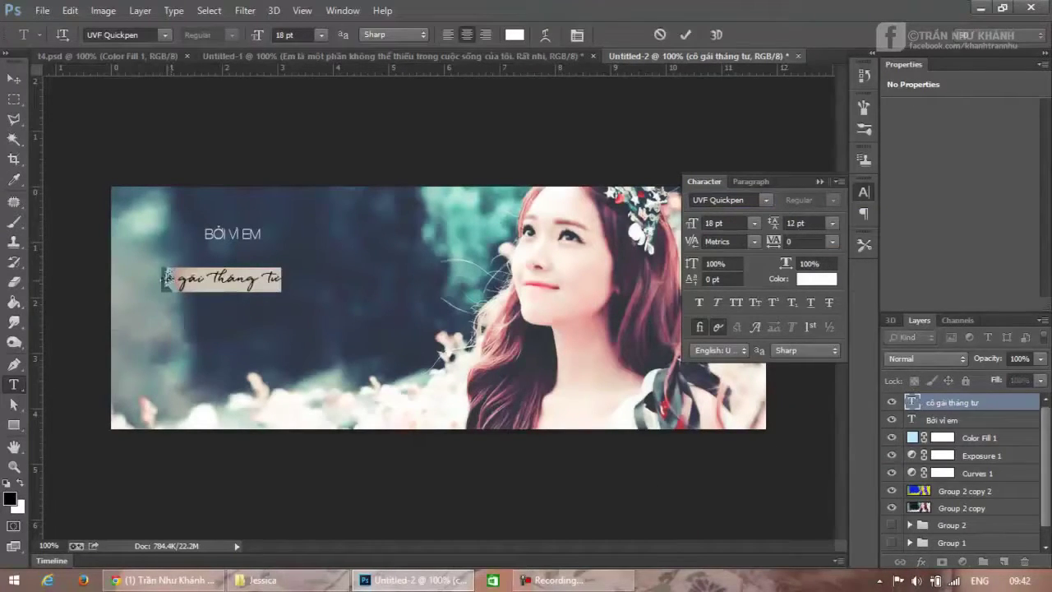
pyautogui.click(165, 278)
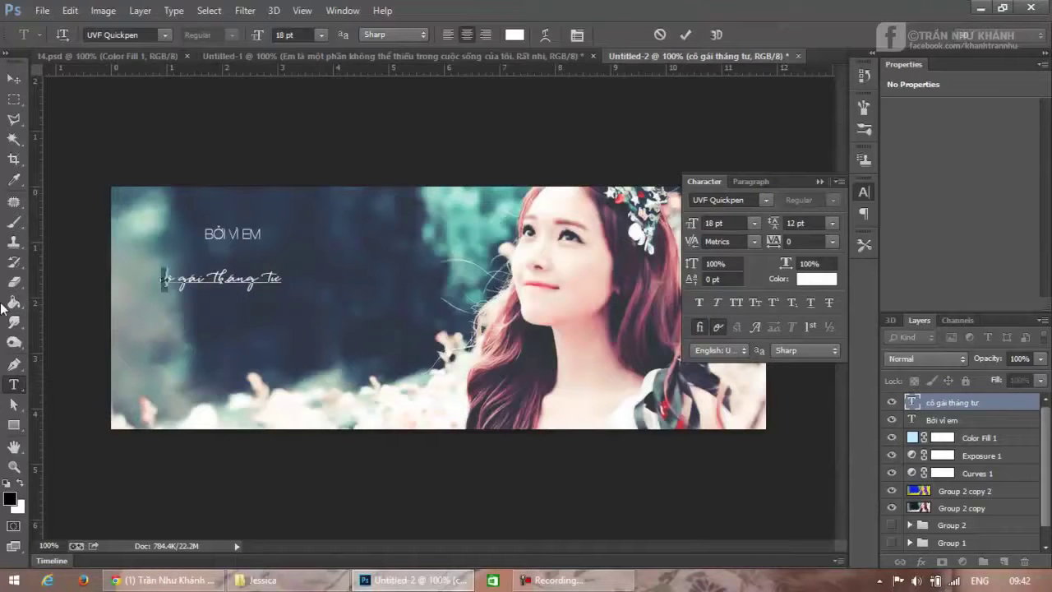
pyautogui.press('Delete')
pyautogui.write('C')
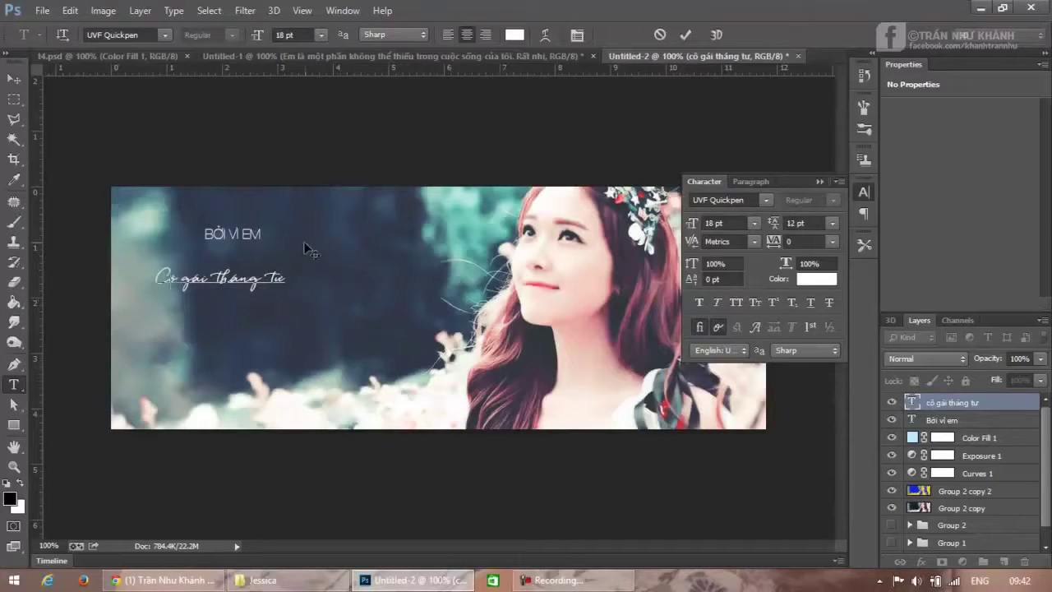
pyautogui.click(683, 35)
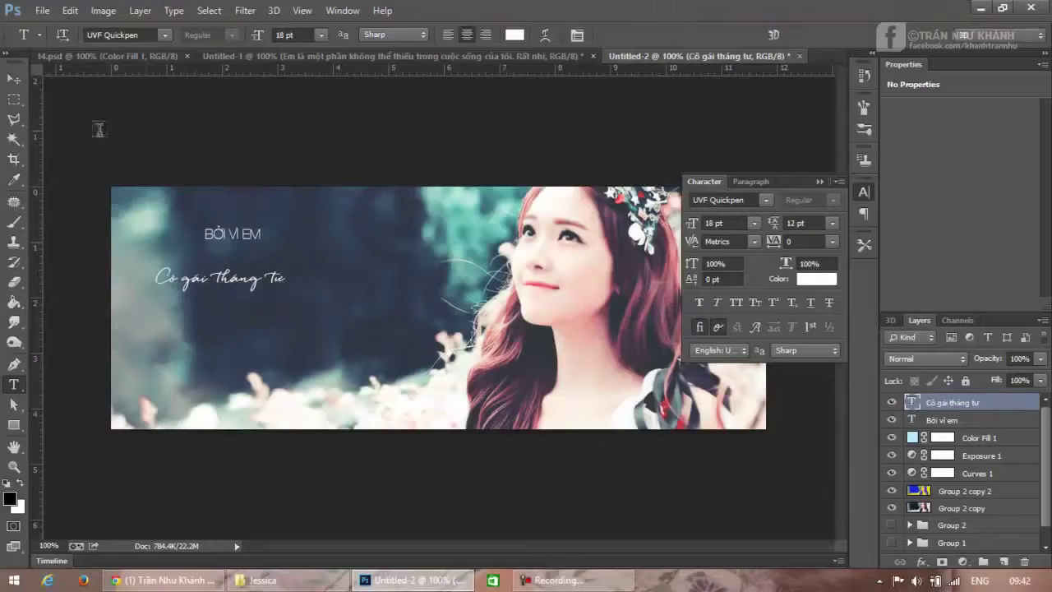
pyautogui.click(14, 79)
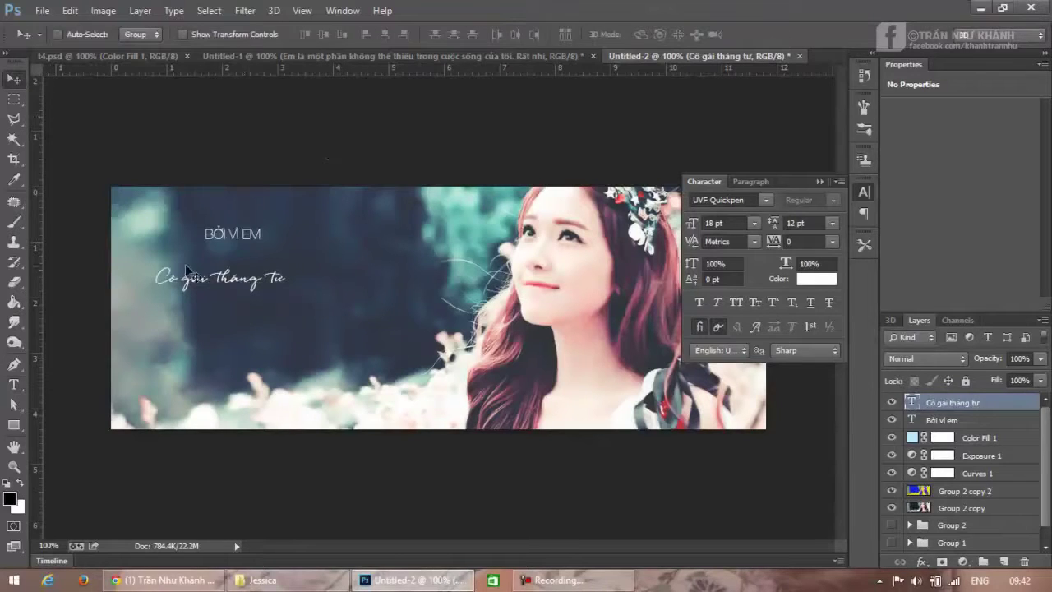
pyautogui.moveTo(187, 271); pyautogui.dragTo(218, 242)
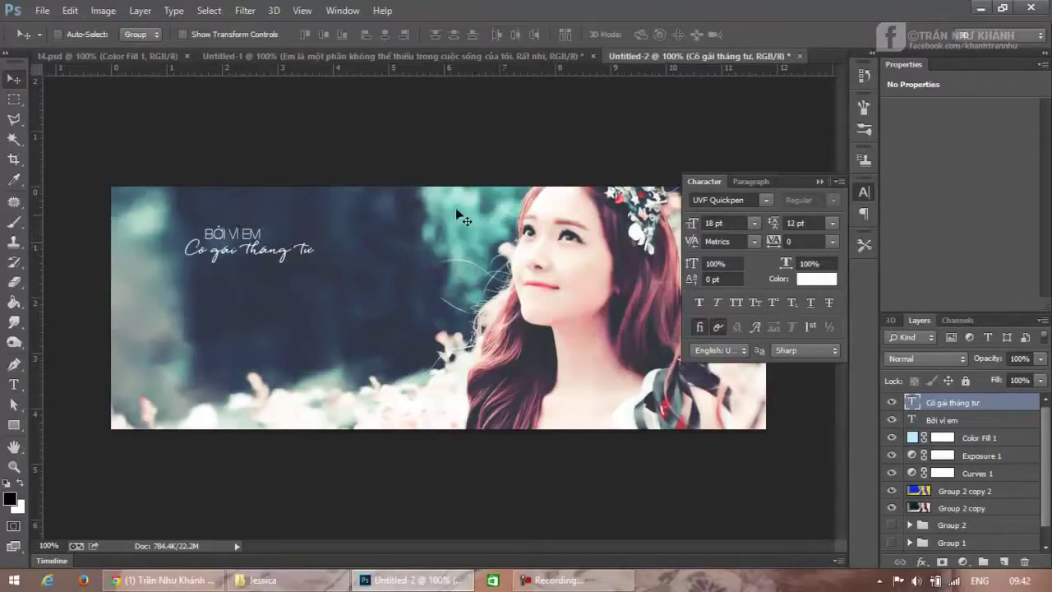
# Step: Enlarge the "Cô gái tháng tư" text to 36 pt and shift it right so it sits just beneath "Bởi vì em"
pyautogui.click(750, 224)
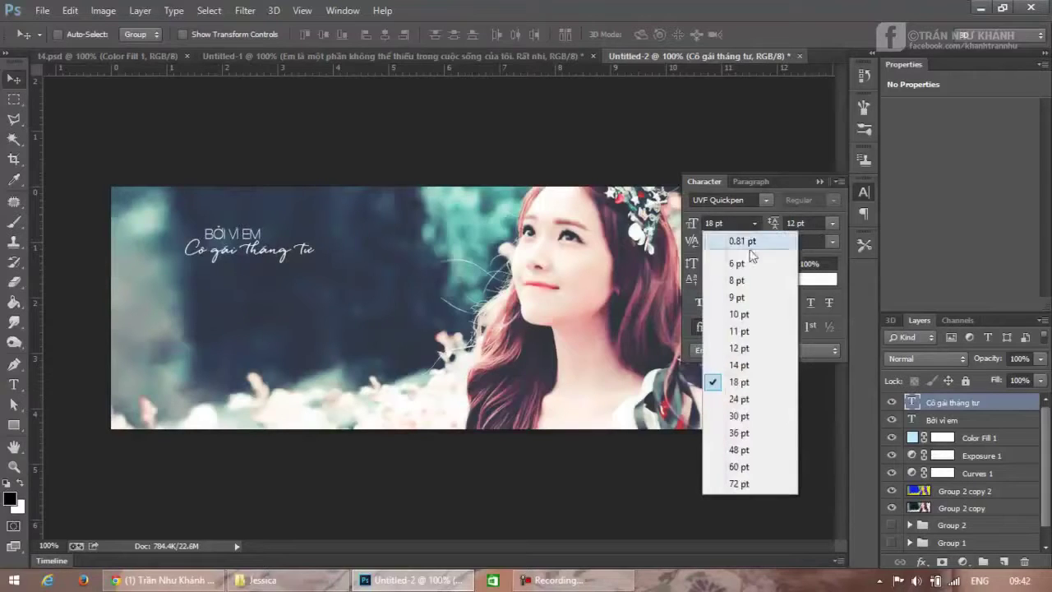
pyautogui.click(740, 450)
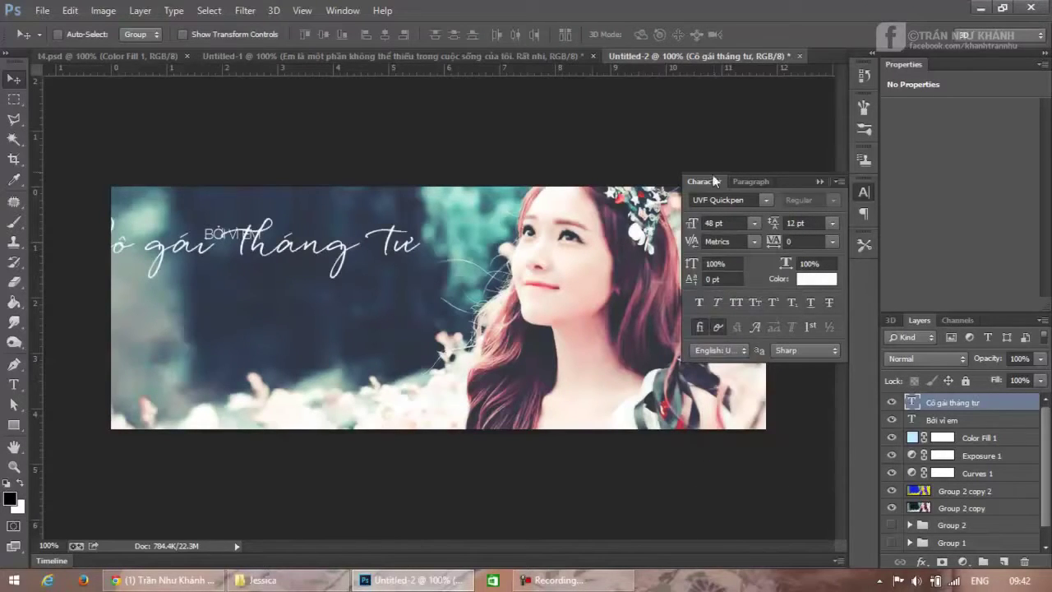
pyautogui.click(755, 224)
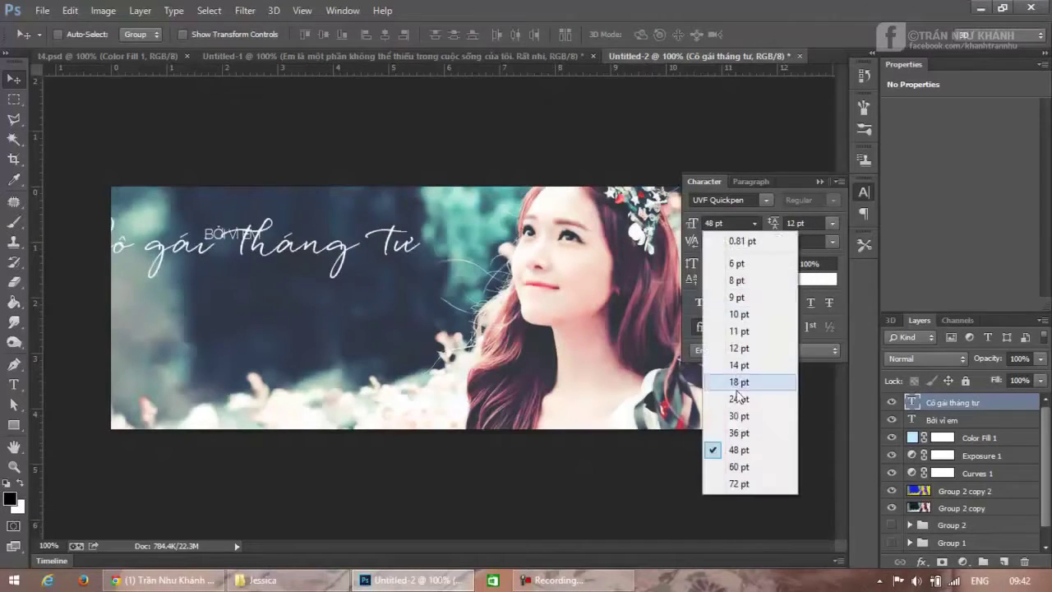
pyautogui.click(740, 433)
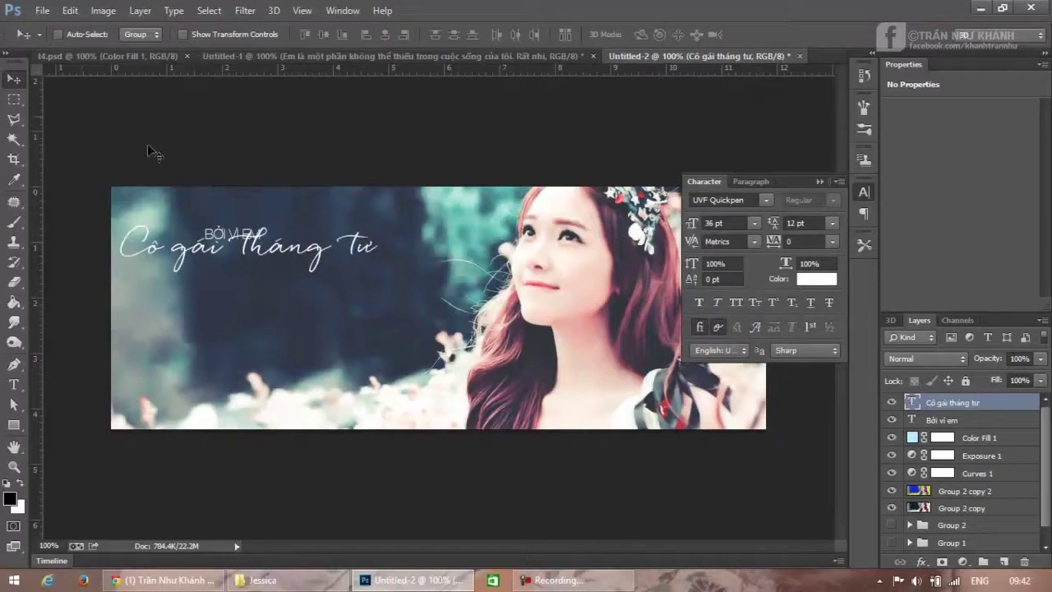
pyautogui.moveTo(279, 209); pyautogui.dragTo(334, 207)
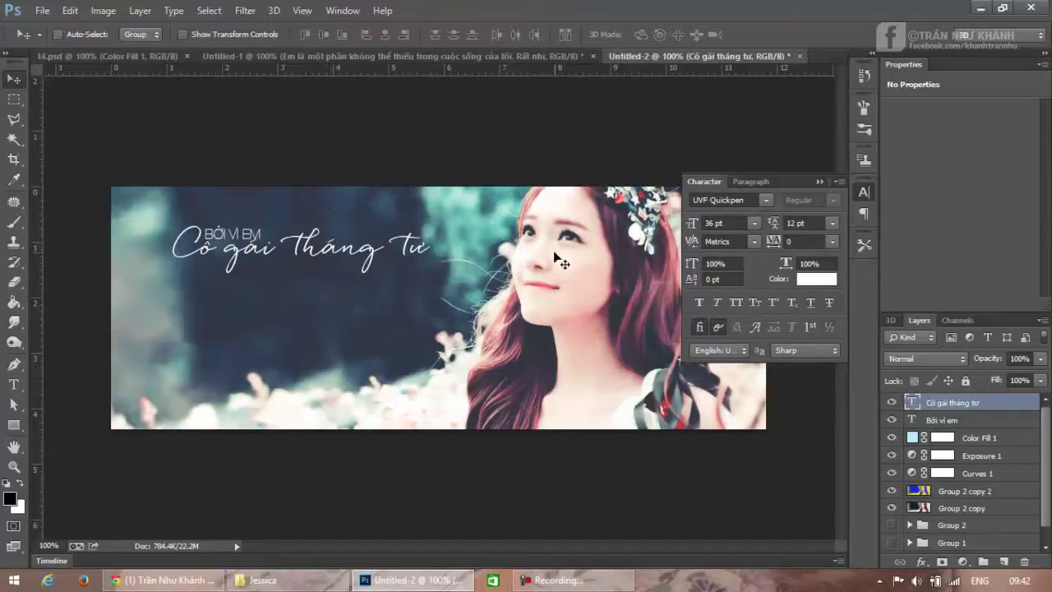
# Step: Color the "Cô gái tháng tư" text dusty pink #a96876, sampled from the hair in the photo
pyautogui.click(818, 280)
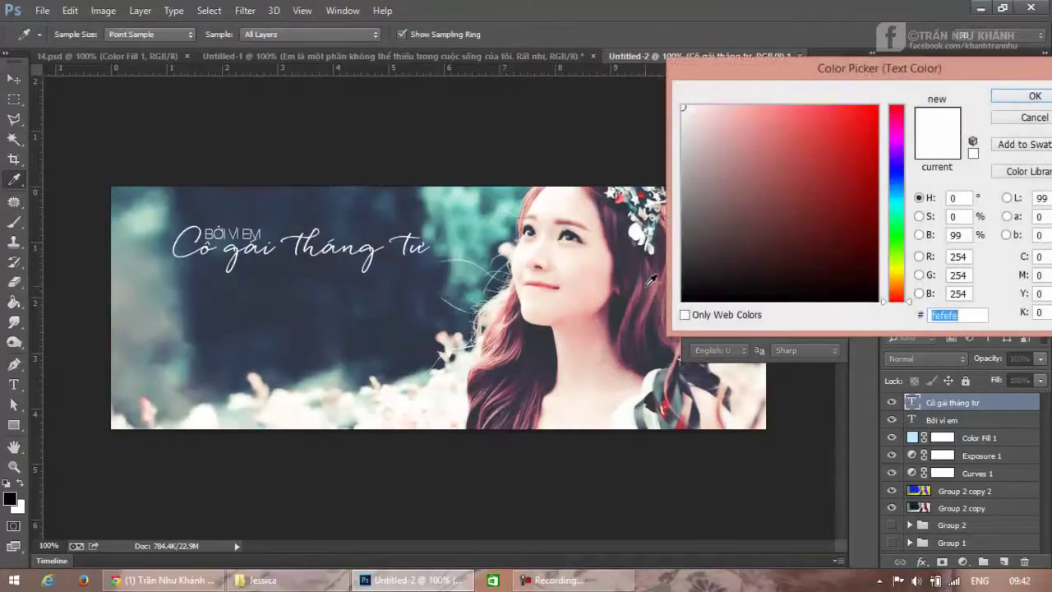
pyautogui.click(655, 284)
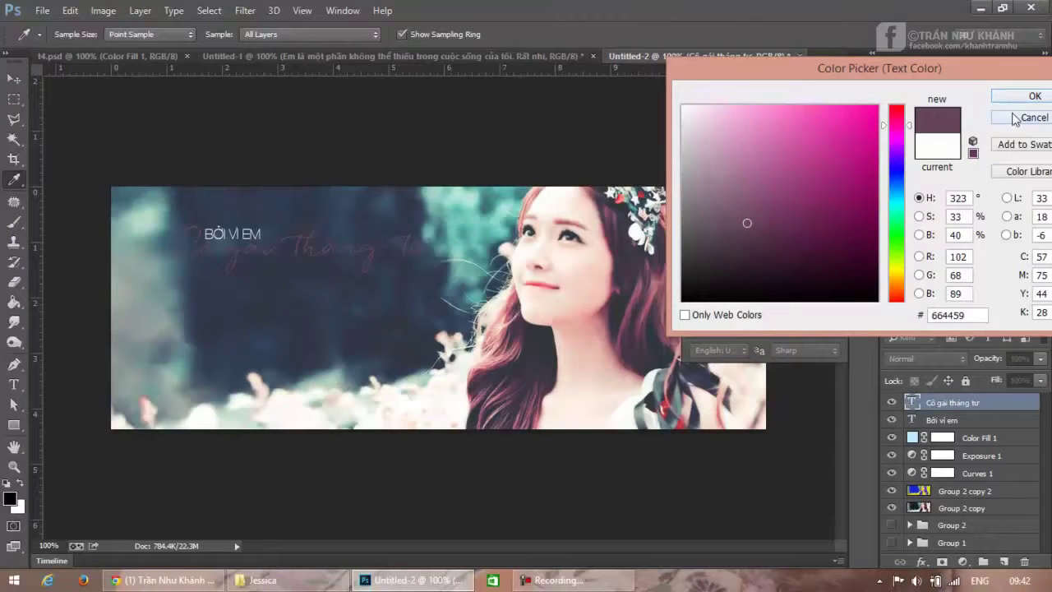
pyautogui.click(797, 135)
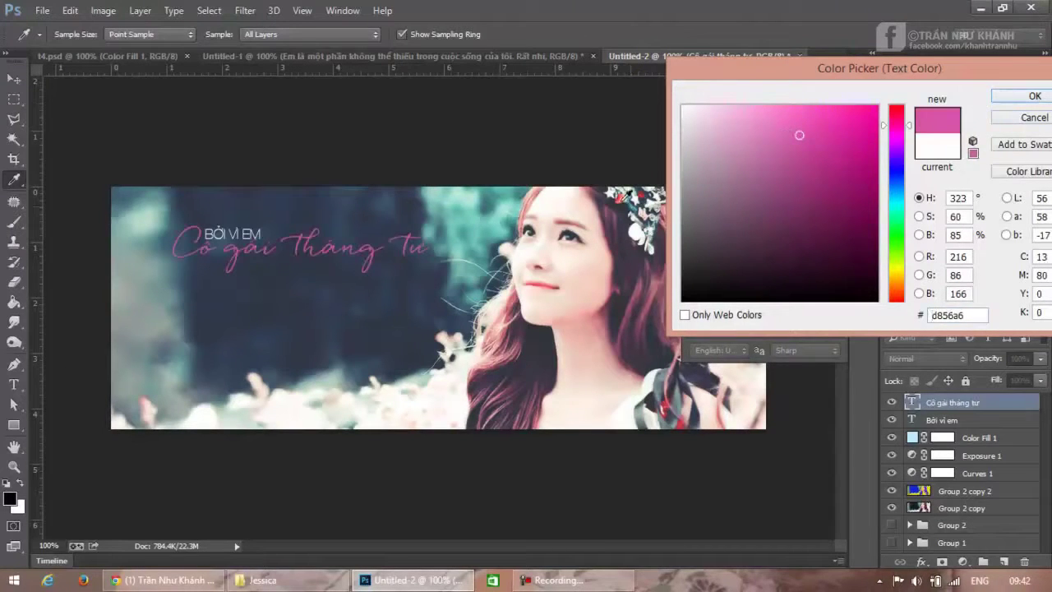
pyautogui.click(593, 187)
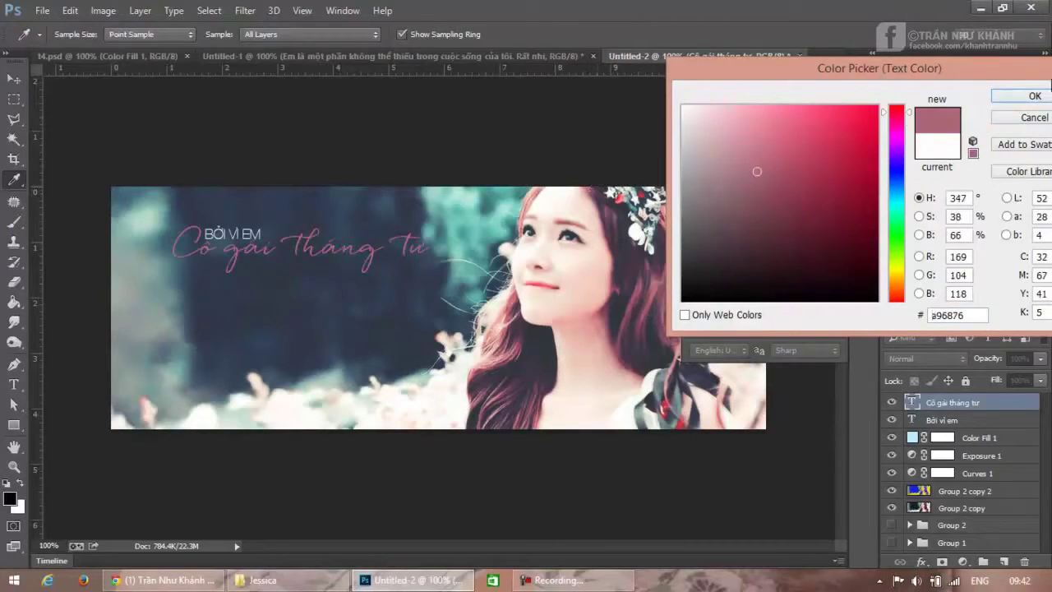
pyautogui.click(1035, 97)
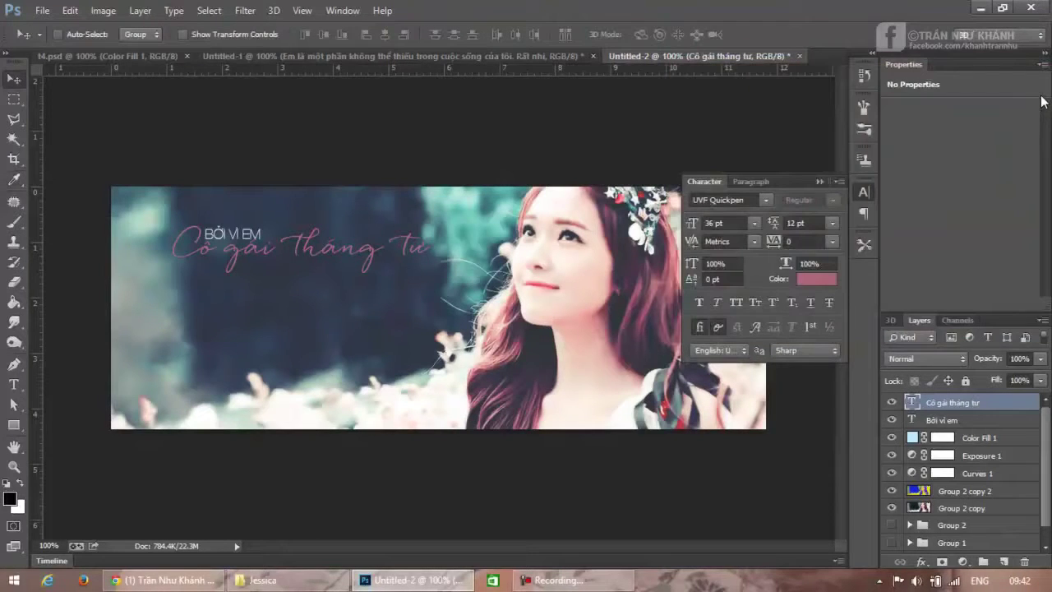
# Step: Switch to Chrome, copy the line "Vẽ bởi cơn mưa rào mùa hạ" from the photo caption, and return to Photoshop
pyautogui.moveTo(165, 580)
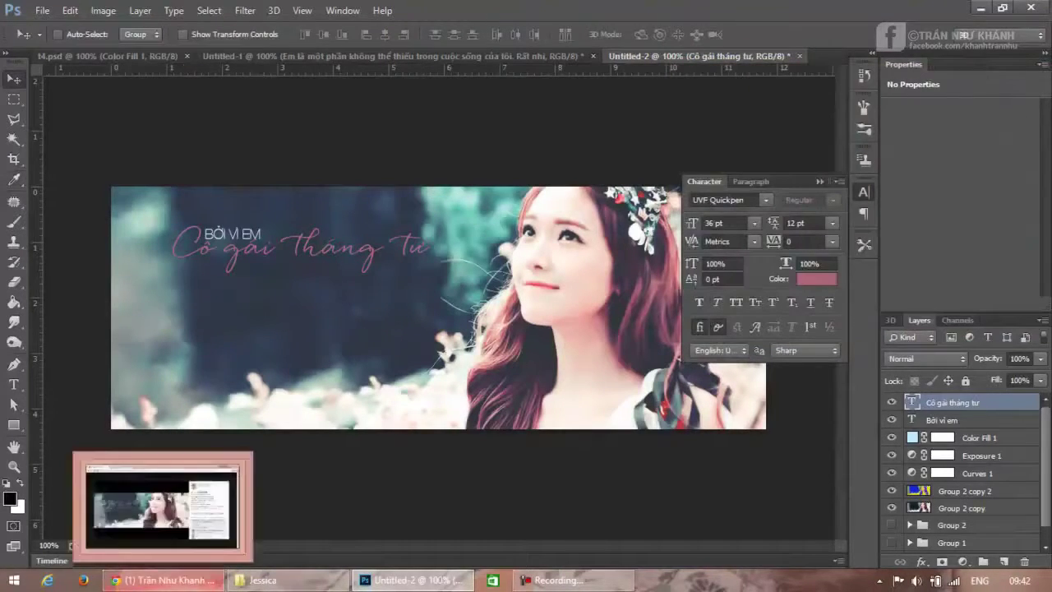
pyautogui.click(82, 523)
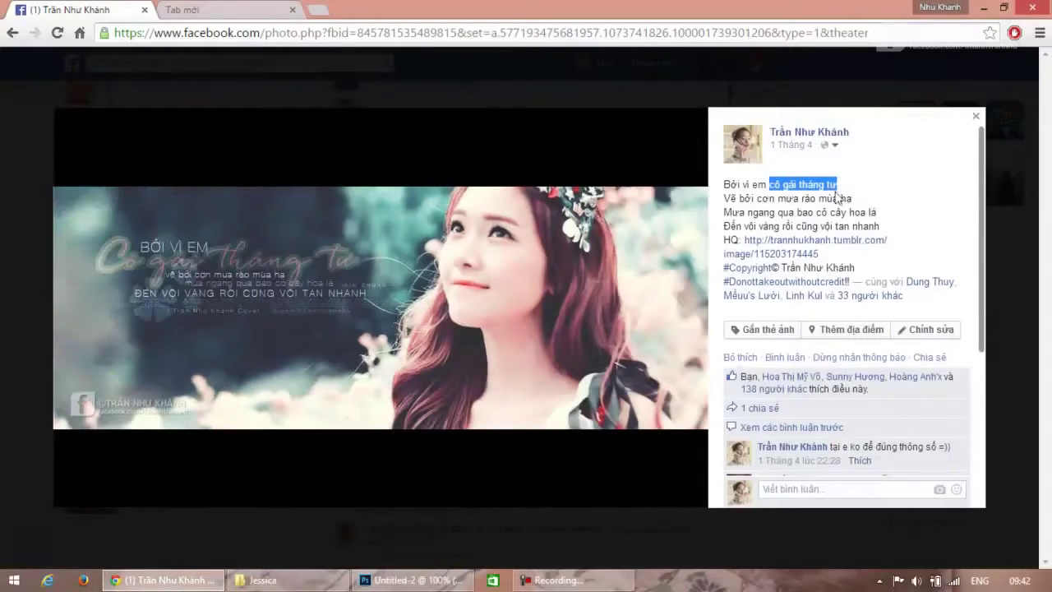
pyautogui.moveTo(853, 197); pyautogui.dragTo(730, 201)
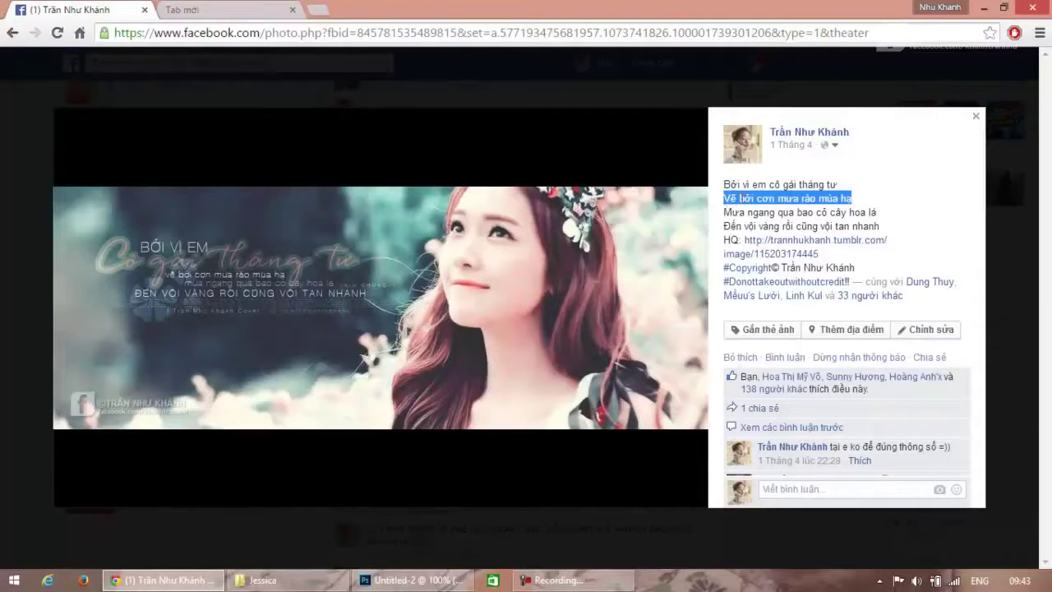
pyautogui.rightClick(729, 200)
pyautogui.click(777, 211)
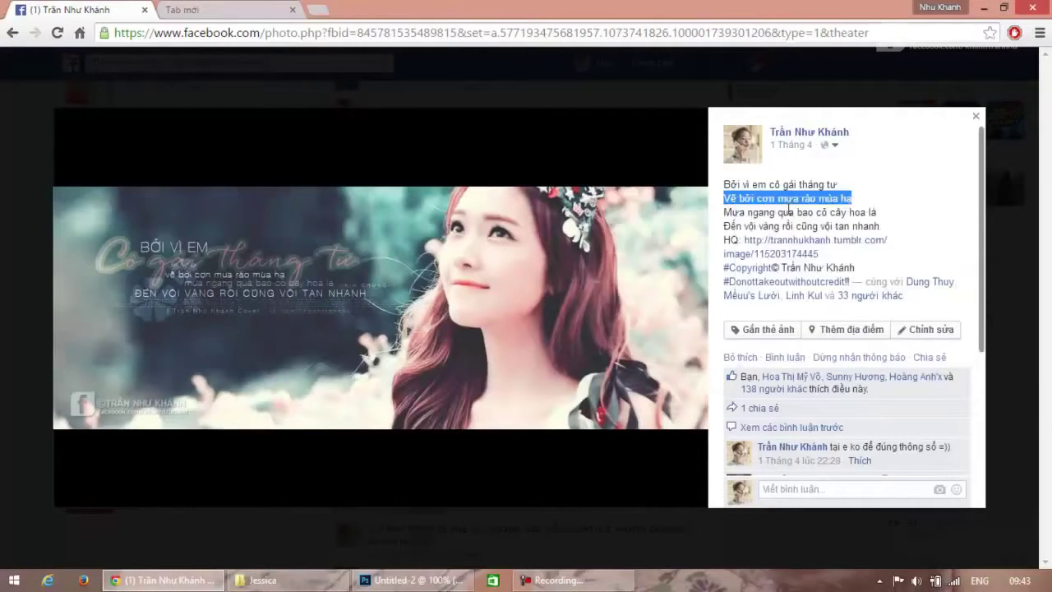
pyautogui.click(417, 580)
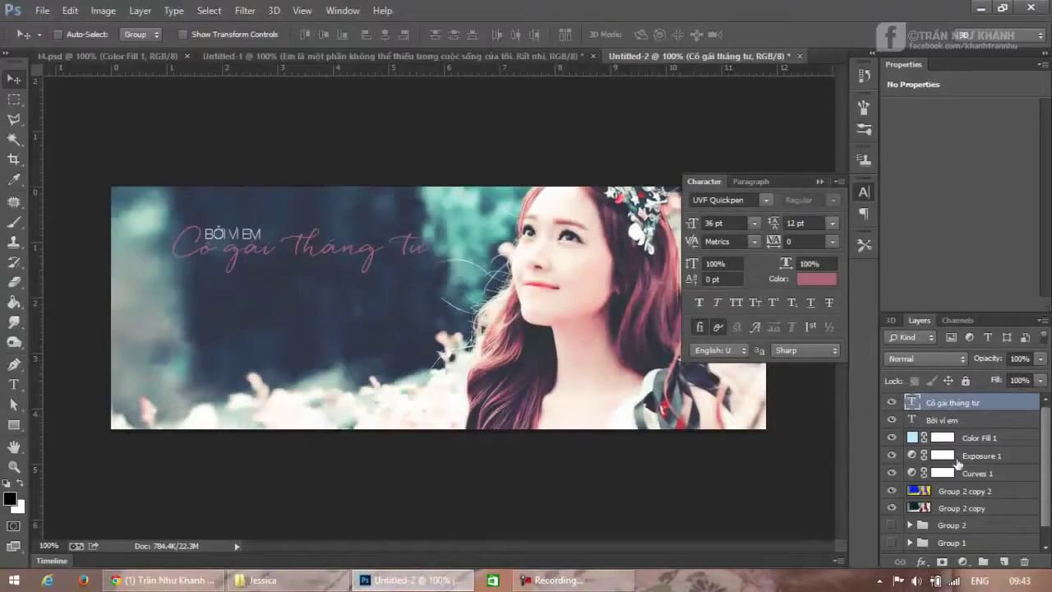
# Step: Add a text layer above "Bởi vì em" in its style with the copied line "Vẽ bởi cơn mưa rào mùa hạ", placed below the pink lyric
pyautogui.click(985, 422)
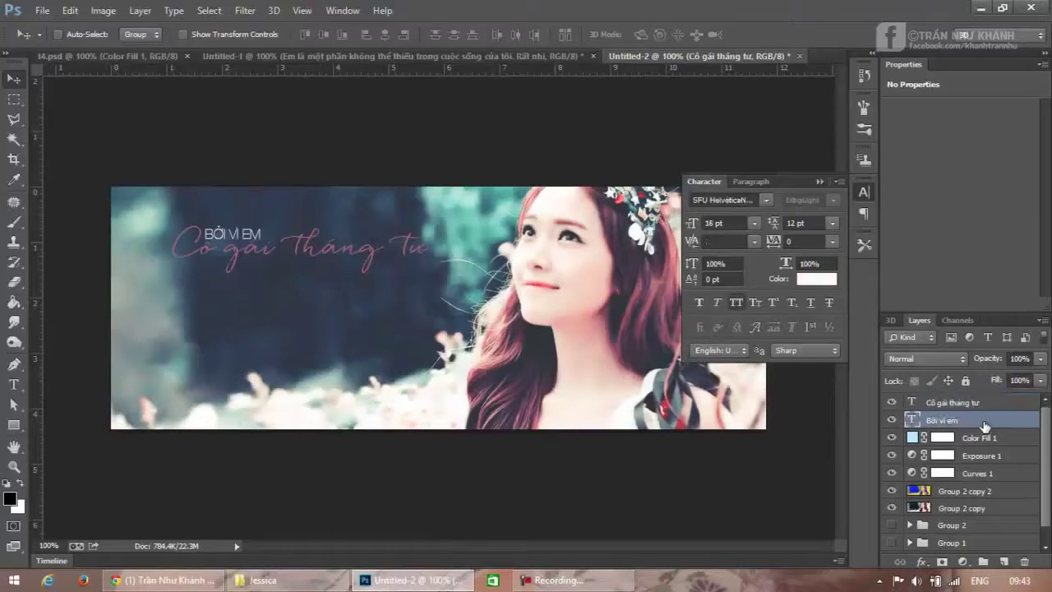
pyautogui.click(751, 201)
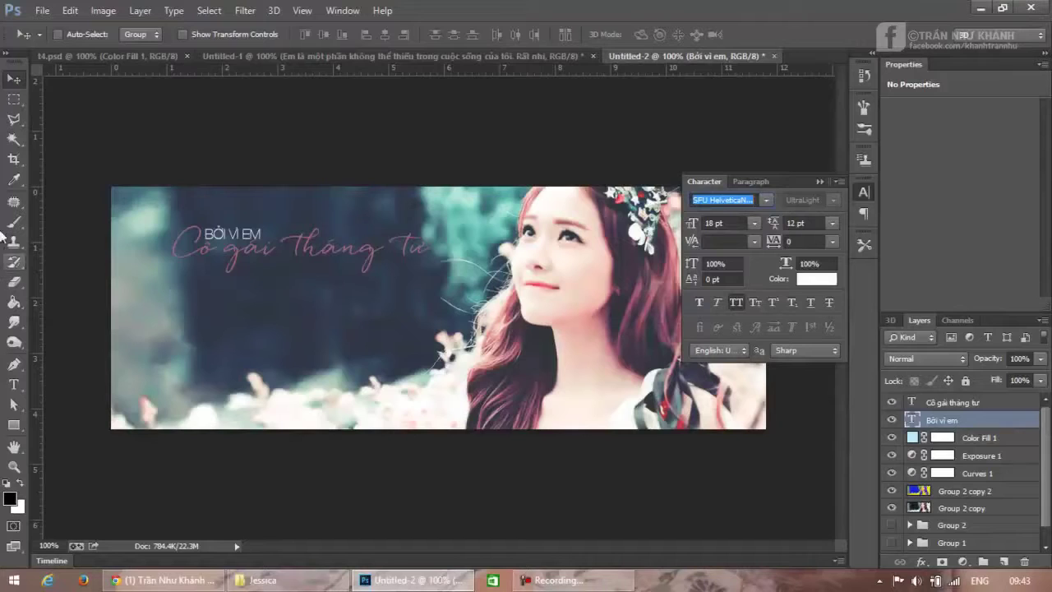
pyautogui.click(14, 384)
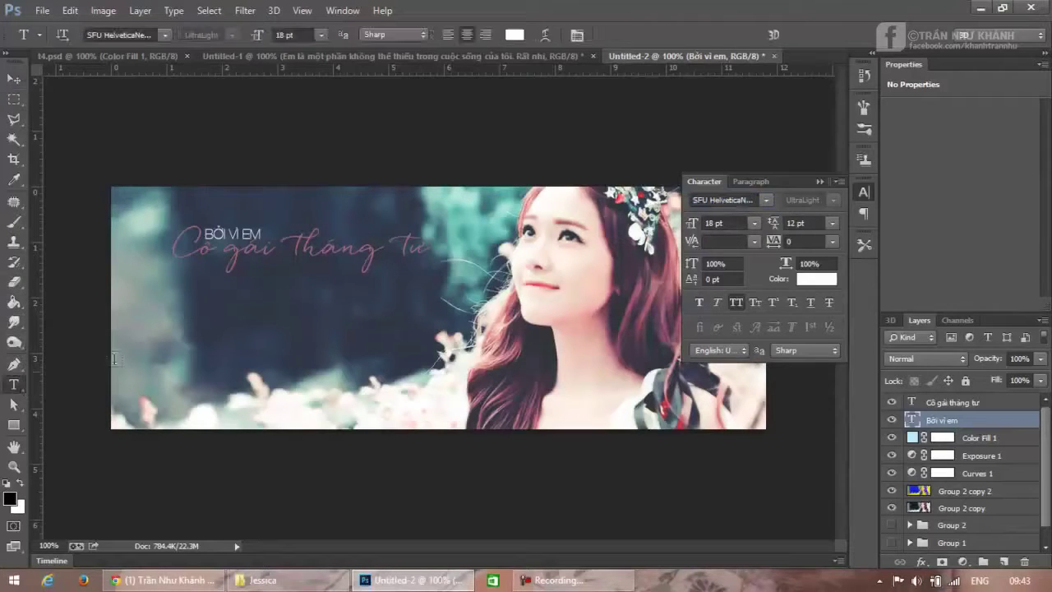
pyautogui.click(306, 303)
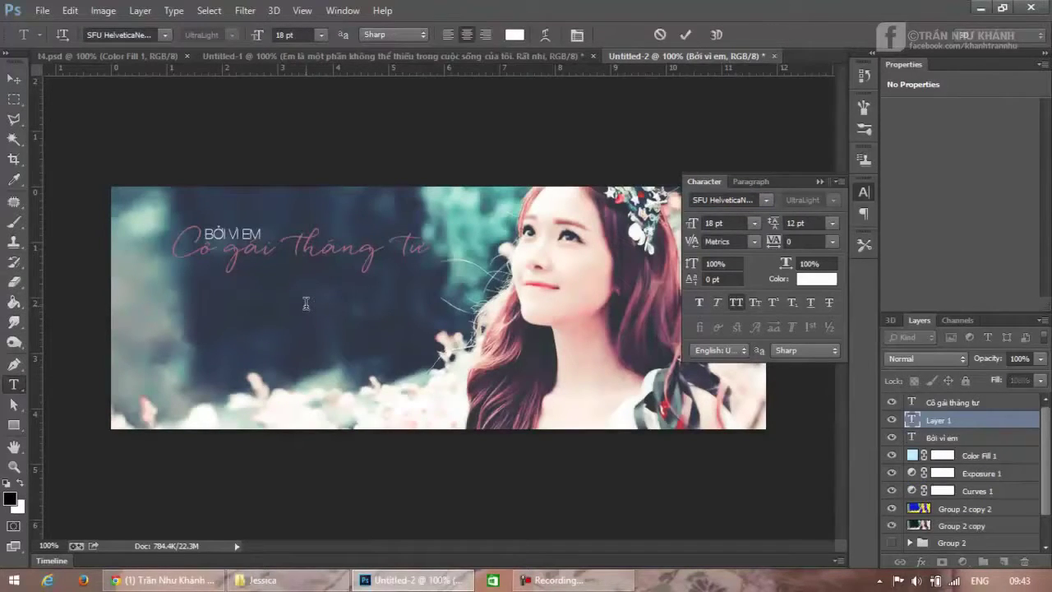
pyautogui.rightClick(305, 302)
pyautogui.click(354, 315)
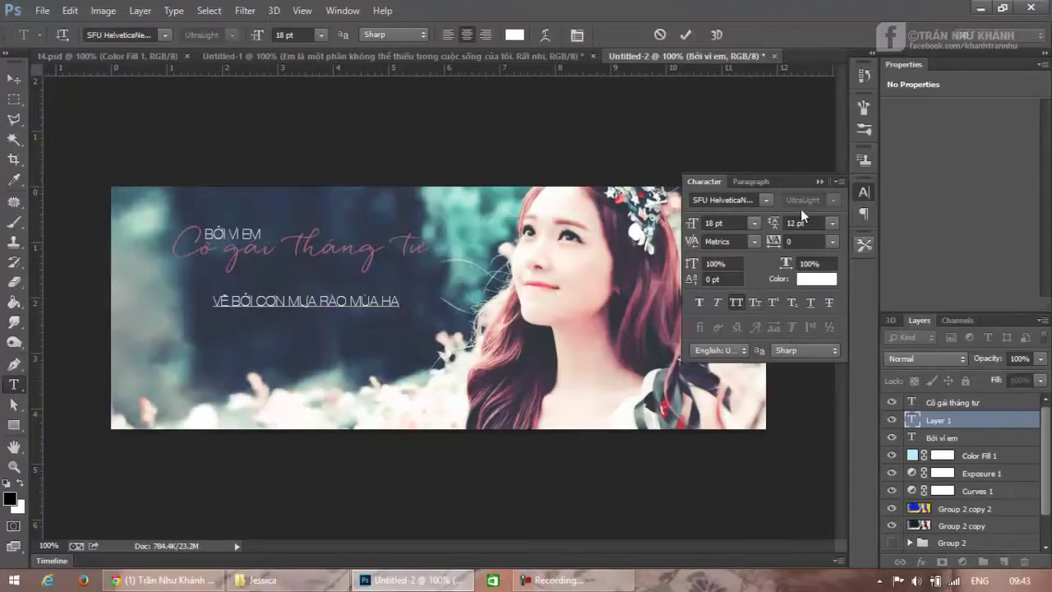
pyautogui.click(686, 35)
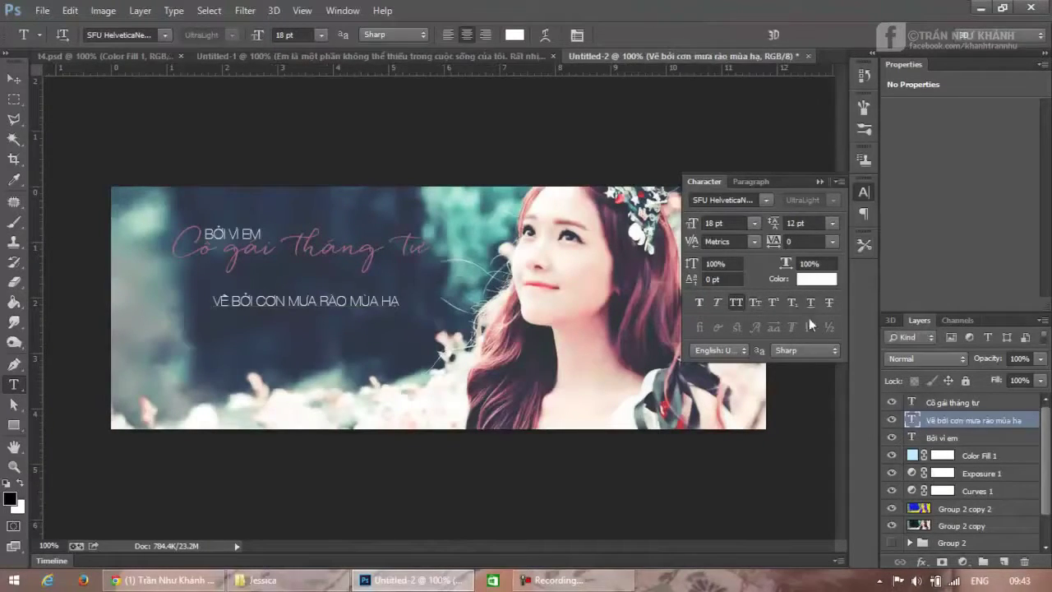
# Step: Turn off All Caps for the new lyric line and make its first letter lowercase: "vẽ bởi cơn mưa rào mùa hạ"
pyautogui.click(734, 302)
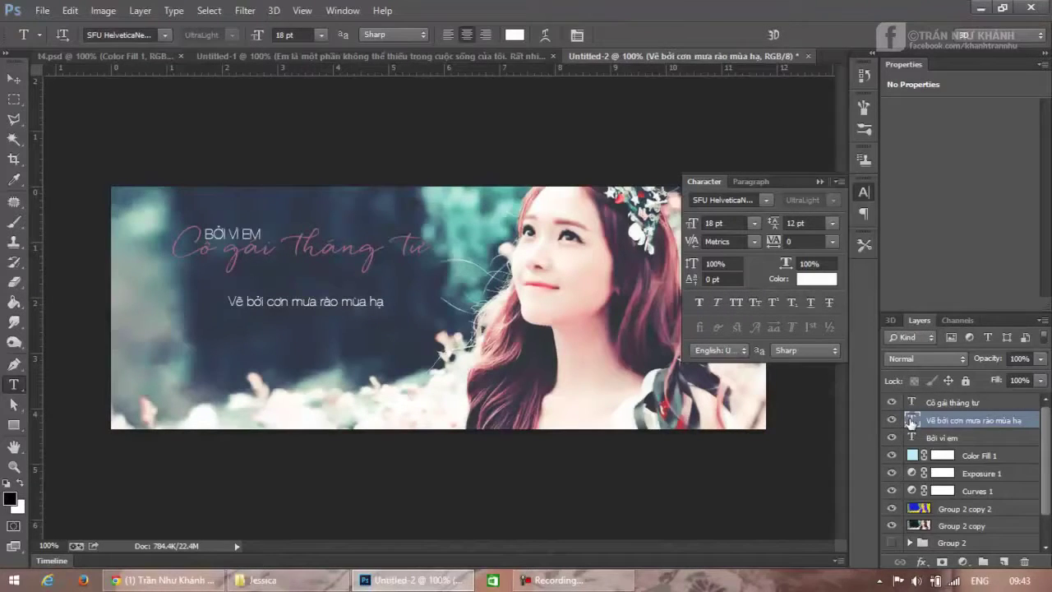
pyautogui.doubleClick(911, 420)
pyautogui.click(233, 300)
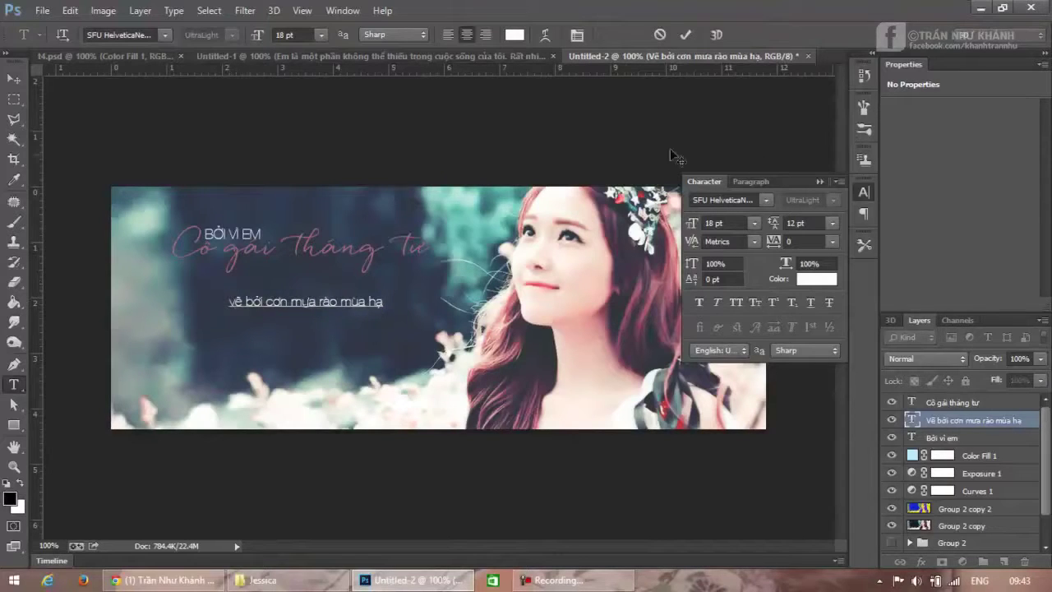
pyautogui.click(683, 33)
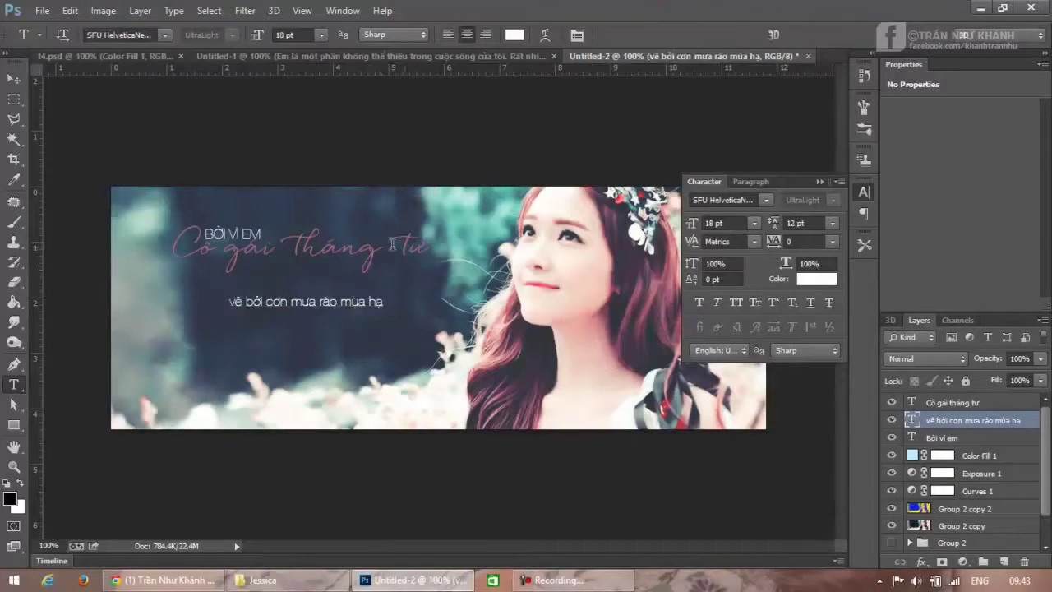
# Step: Move "vẽ bởi cơn mưa rào mùa hạ" directly beneath the pink script line and set its size to 12 pt
pyautogui.click(12, 75)
pyautogui.moveTo(353, 312); pyautogui.dragTo(350, 270)
pyautogui.click(754, 223)
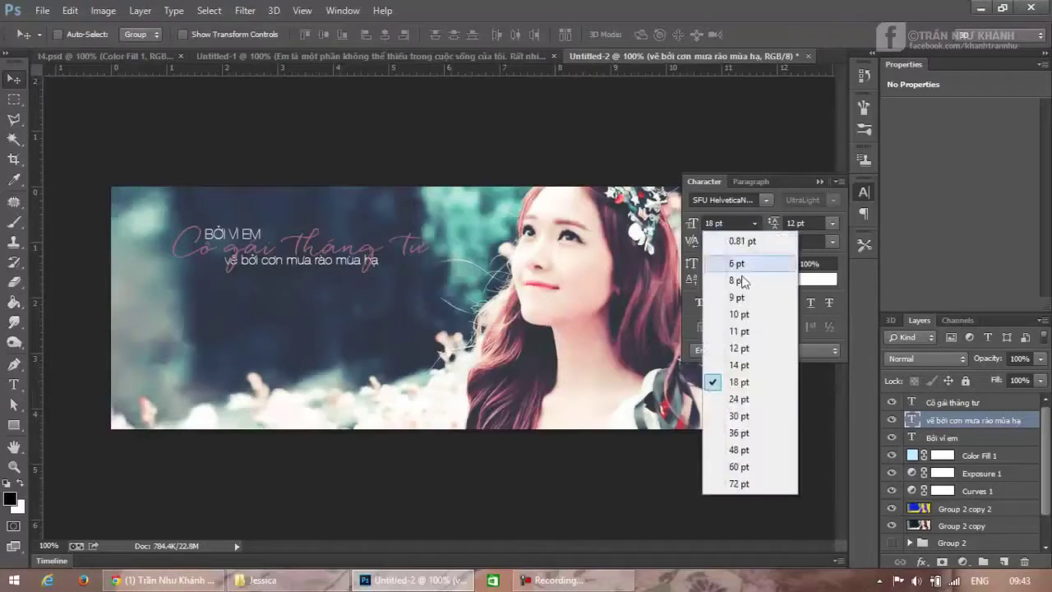
pyautogui.click(746, 345)
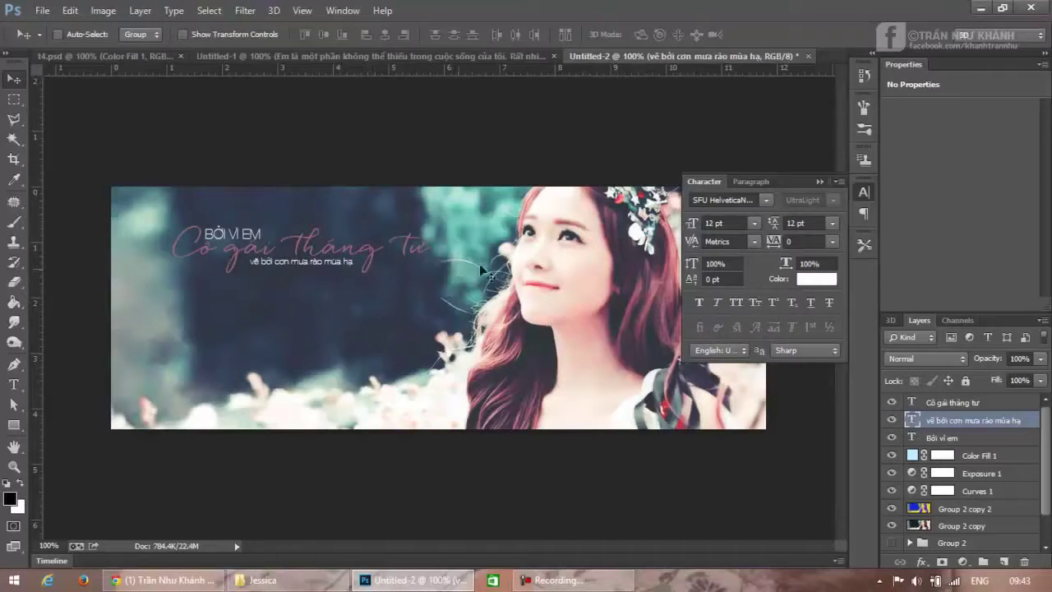
# Step: Check the lyric styling in t4.psd, then set the tracking of "vẽ bởi cơn mưa rào mùa hạ" to 75 in Untitled-2
pyautogui.click(113, 56)
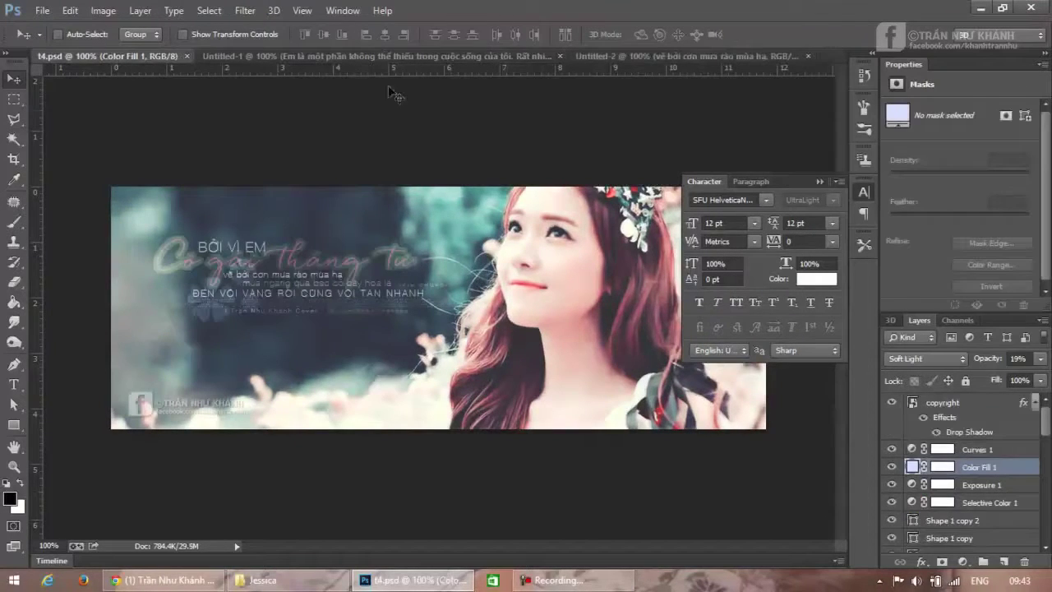
pyautogui.click(736, 55)
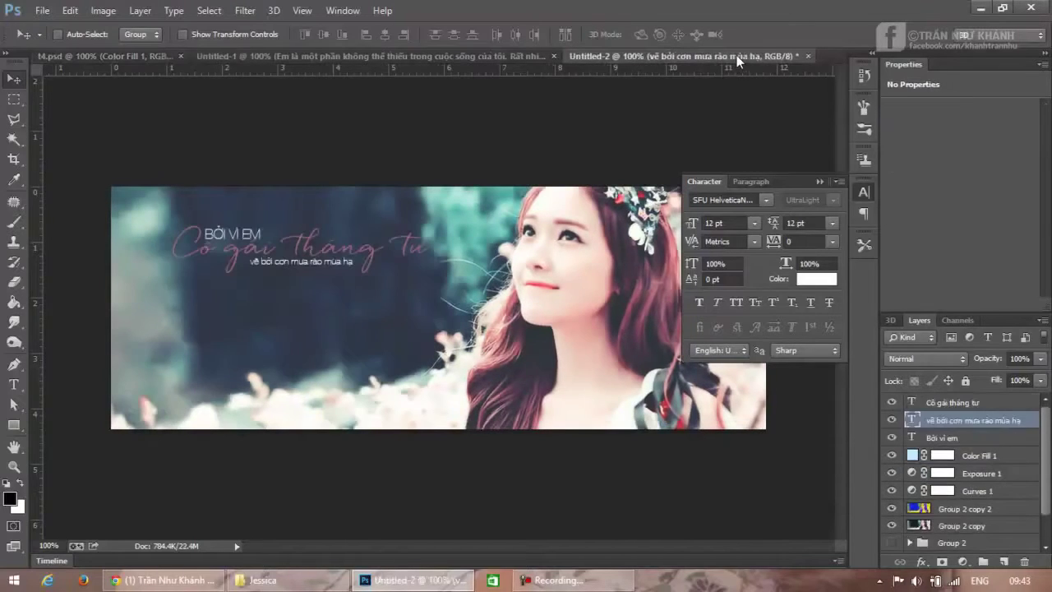
pyautogui.click(830, 242)
pyautogui.click(836, 424)
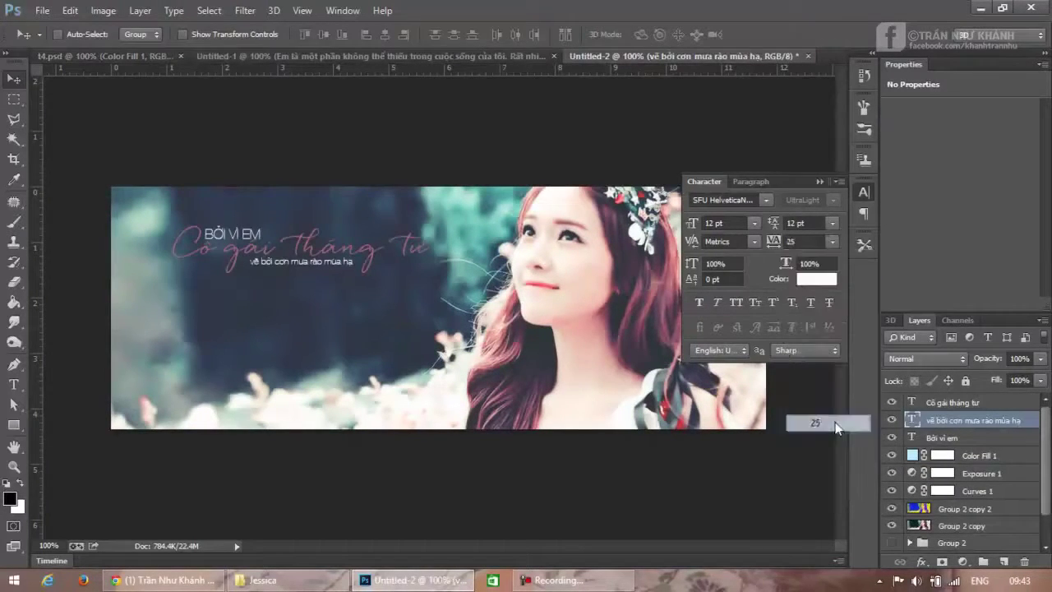
pyautogui.click(832, 242)
pyautogui.press('Up')
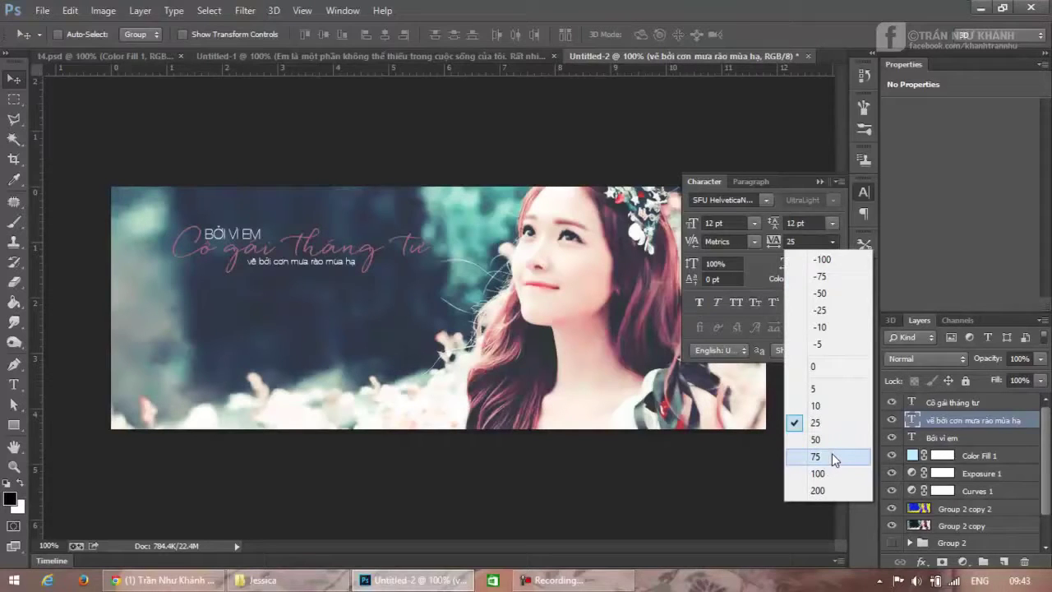
pyautogui.click(832, 455)
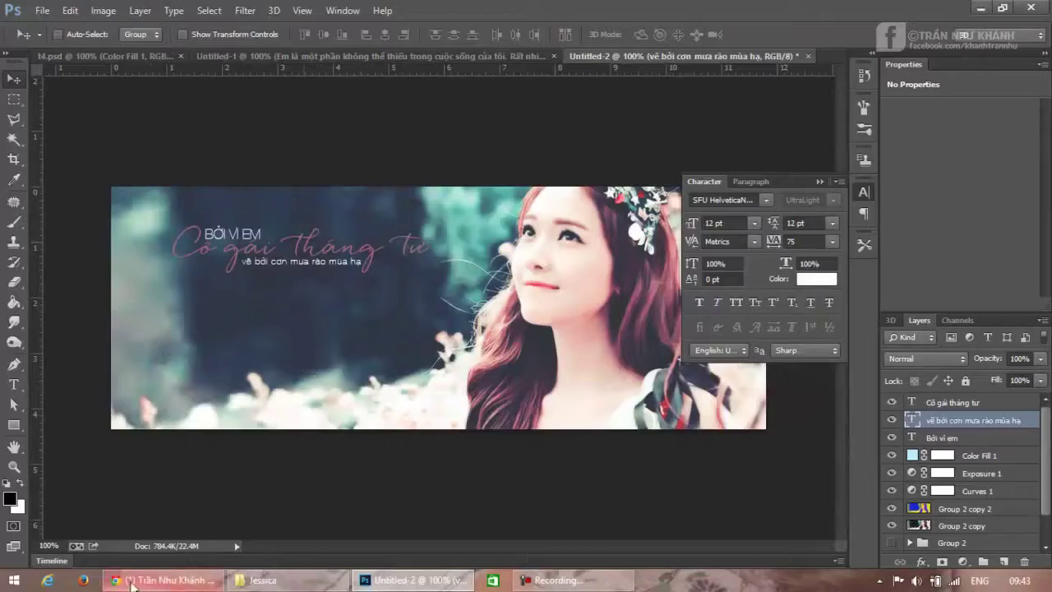
# Step: Switch to Chrome, copy "Mưa ngang qua bao cỏ cây hoa lá" from the photo caption, and return to Photoshop
pyautogui.click(164, 580)
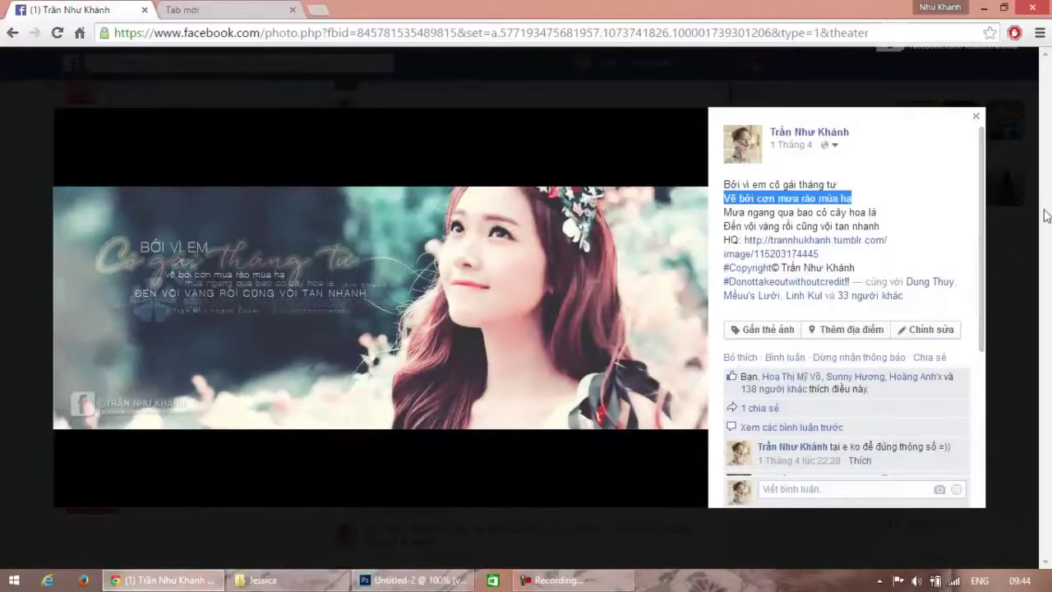
pyautogui.moveTo(881, 212); pyautogui.dragTo(730, 212)
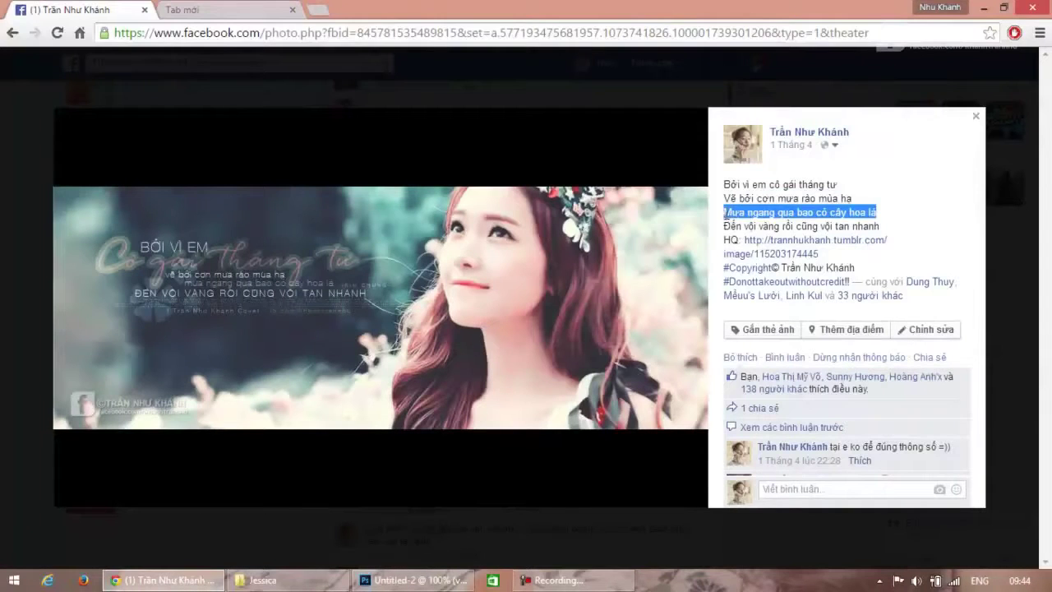
pyautogui.rightClick(727, 212)
pyautogui.click(748, 225)
pyautogui.click(411, 580)
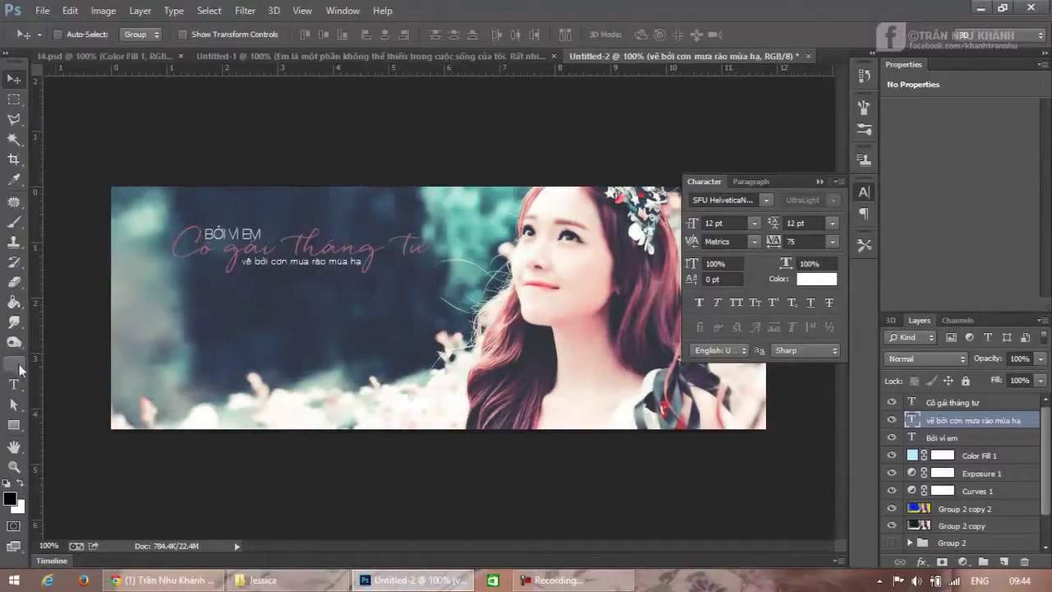
# Step: Add the copied lyric "Mưa ngang qua bao cỏ cây hoa lá" as a new text line directly beneath "vẽ bởi cơn mưa rào mùa hạ"
pyautogui.click(14, 383)
pyautogui.click(298, 310)
pyautogui.rightClick(296, 315)
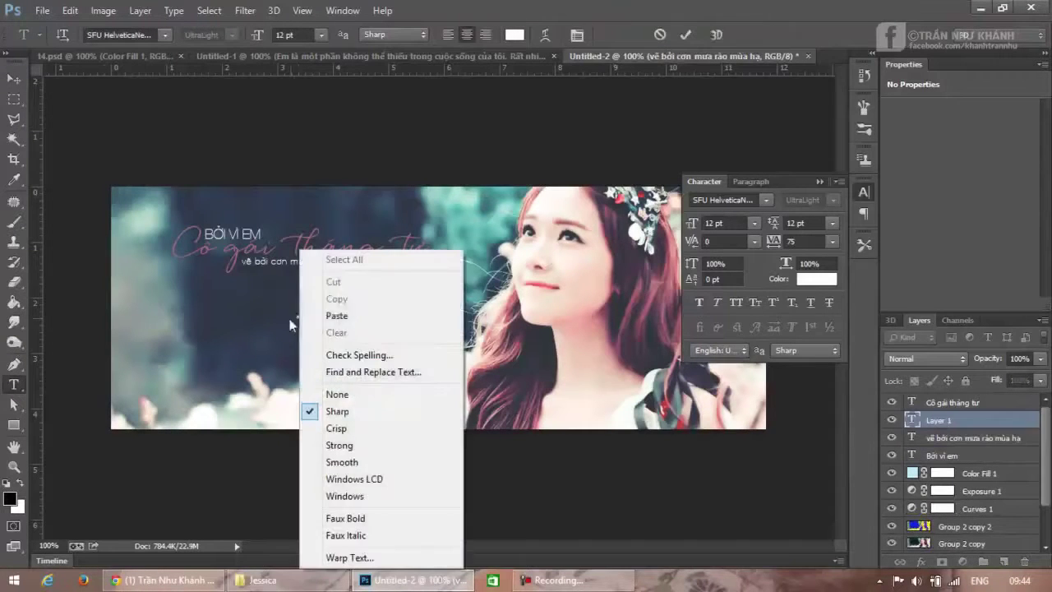
pyautogui.click(336, 316)
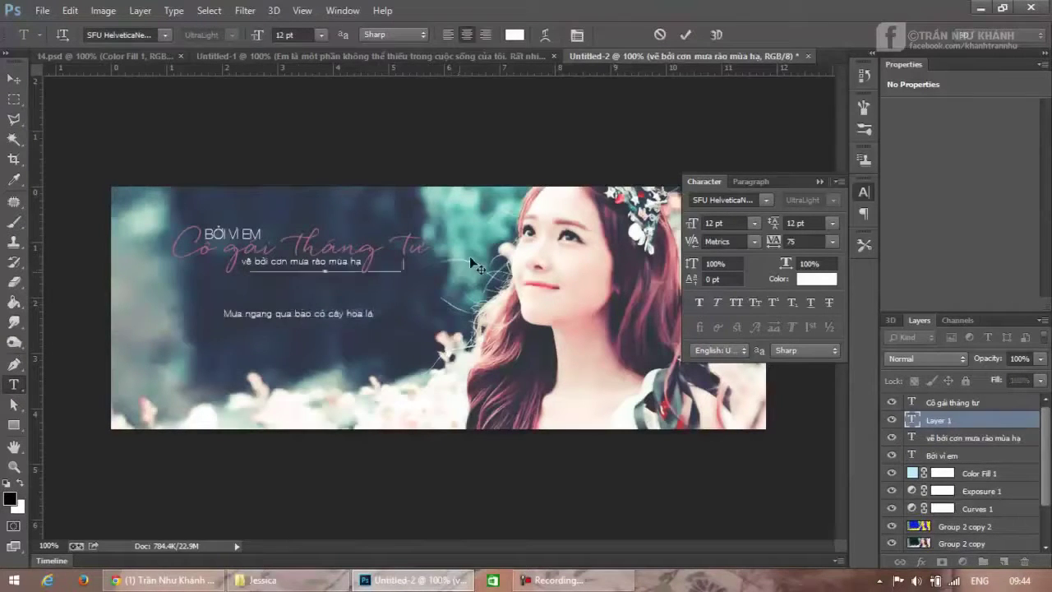
pyautogui.moveTo(470, 258); pyautogui.dragTo(468, 264)
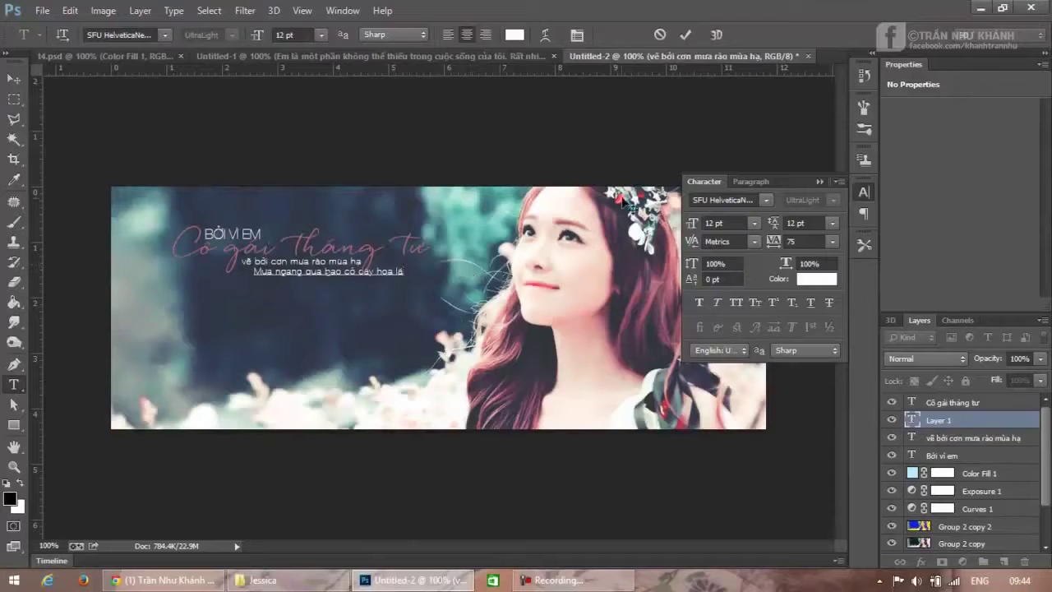
pyautogui.click(686, 34)
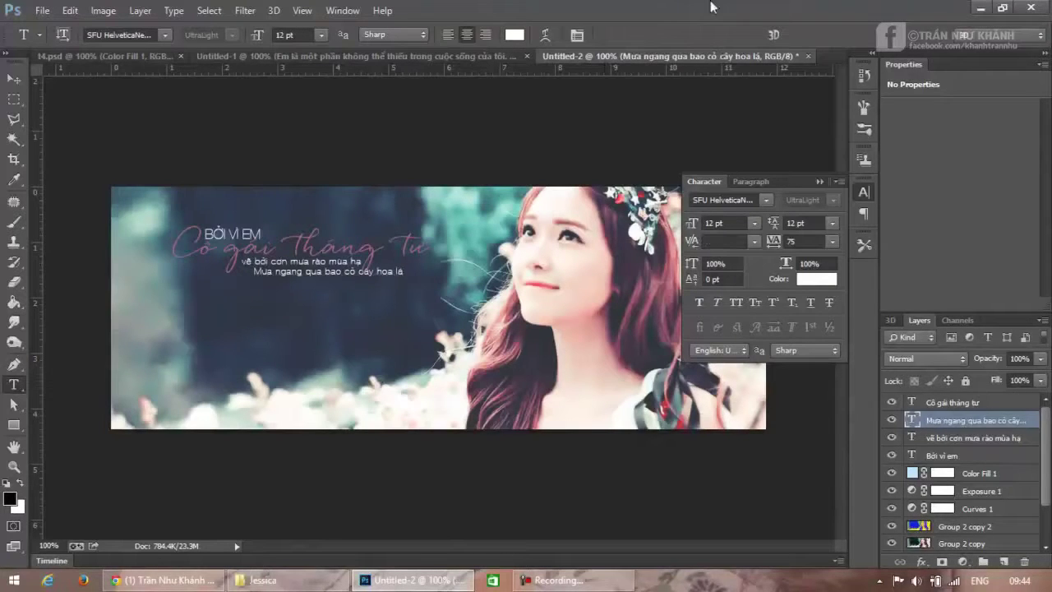
# Step: Try a tracking of 200 on the new lyric line, compare it with the reference photo in Chrome, and undo the tracking change
pyautogui.click(833, 241)
pyautogui.click(813, 493)
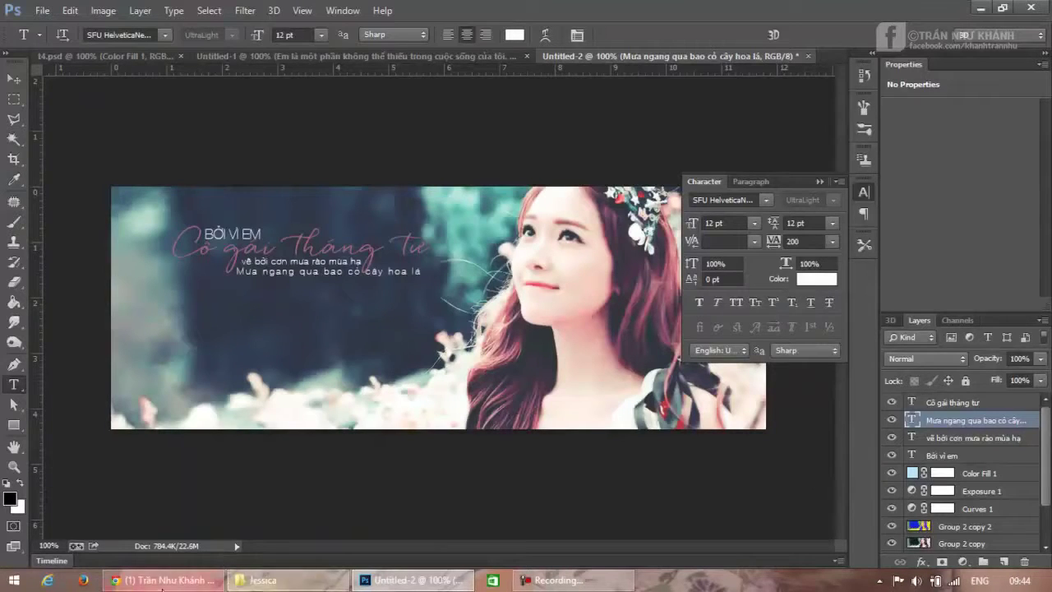
pyautogui.click(162, 581)
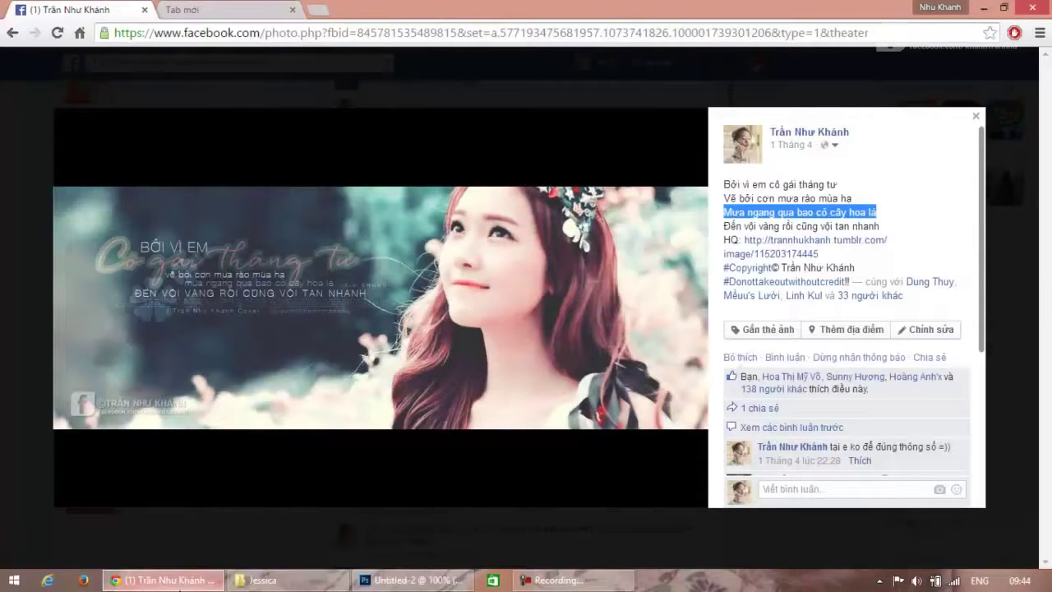
pyautogui.click(212, 585)
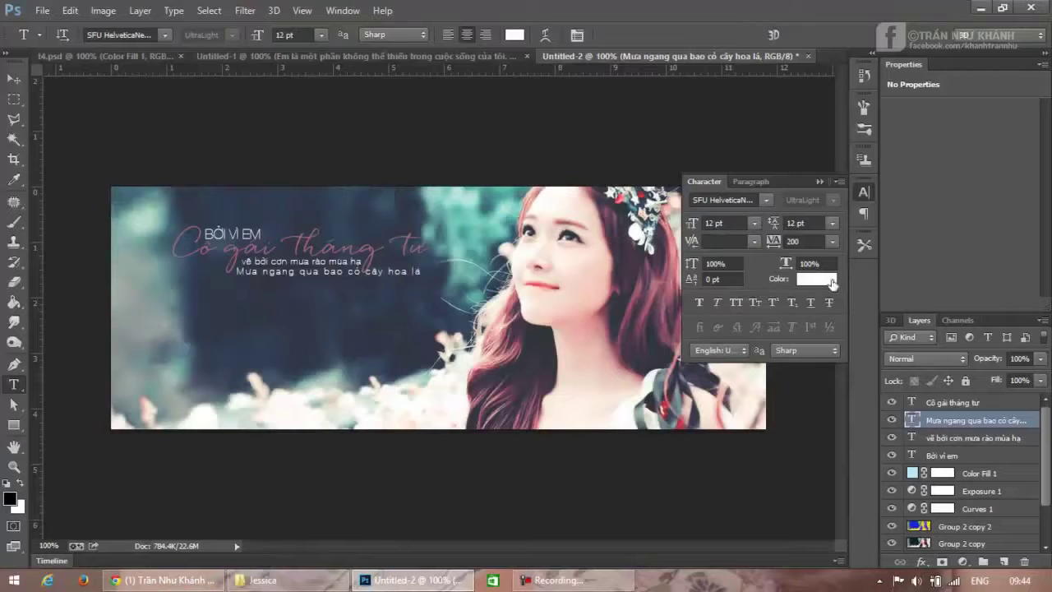
pyautogui.click(863, 76)
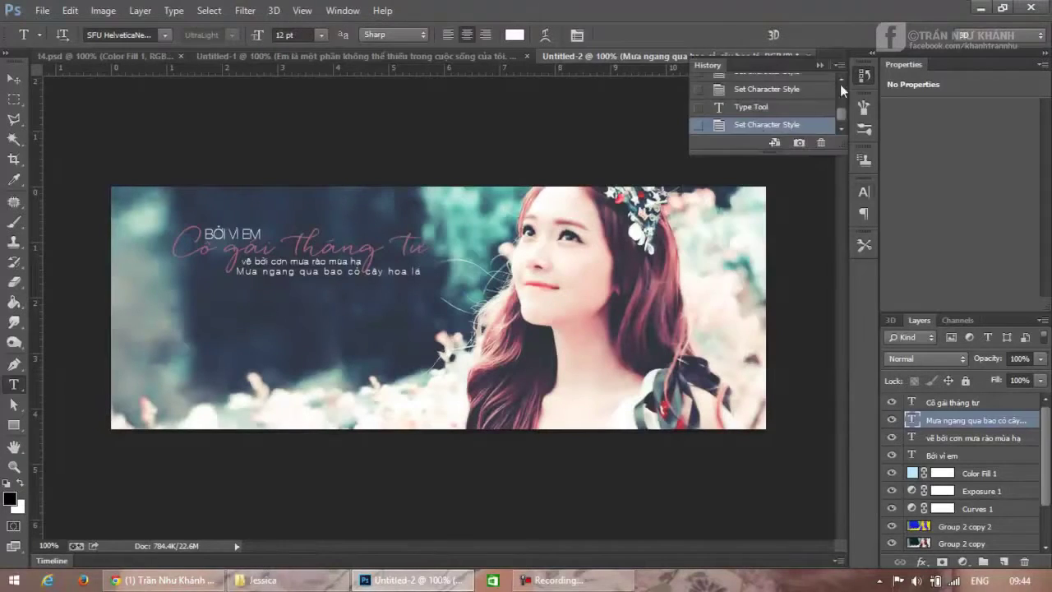
pyautogui.click(794, 111)
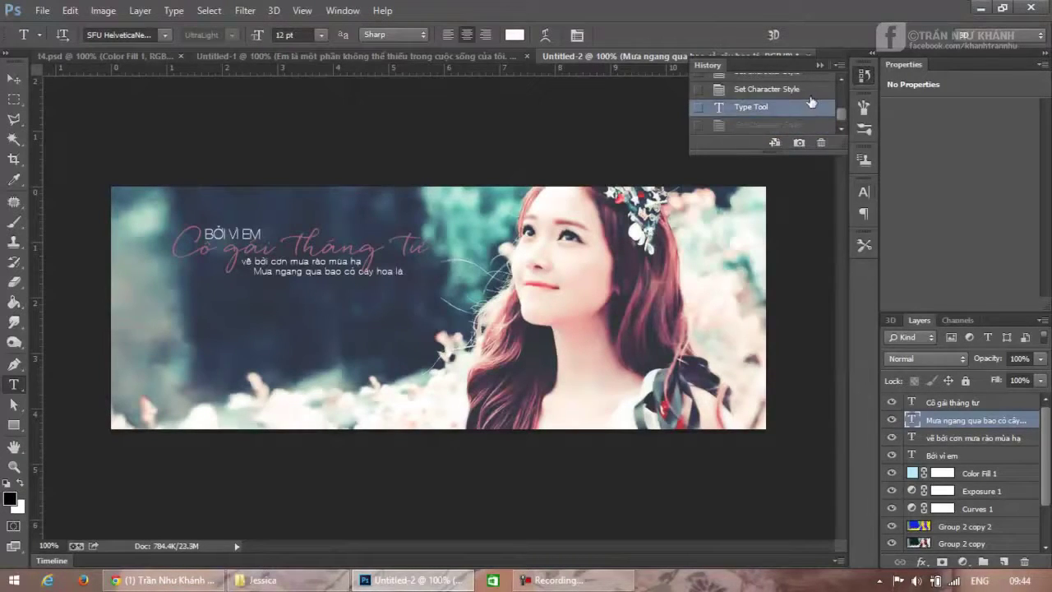
# Step: Make the first letter of "Mưa ngang qua bao cỏ cây hoa lá" lowercase and set its layer opacity to 70%
pyautogui.doubleClick(912, 419)
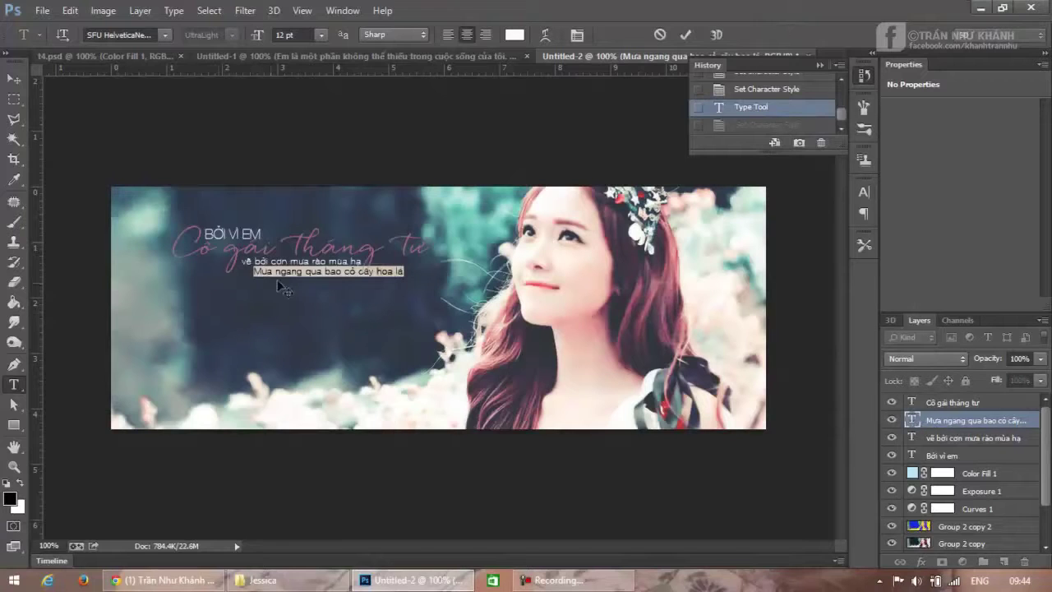
pyautogui.click(255, 273)
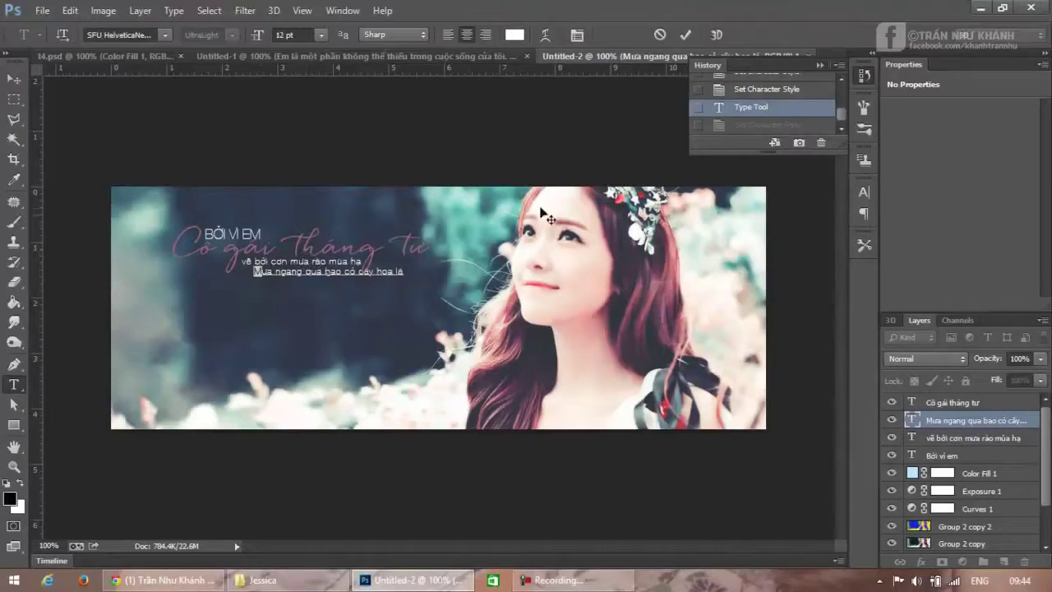
pyautogui.write('m')
pyautogui.click(685, 35)
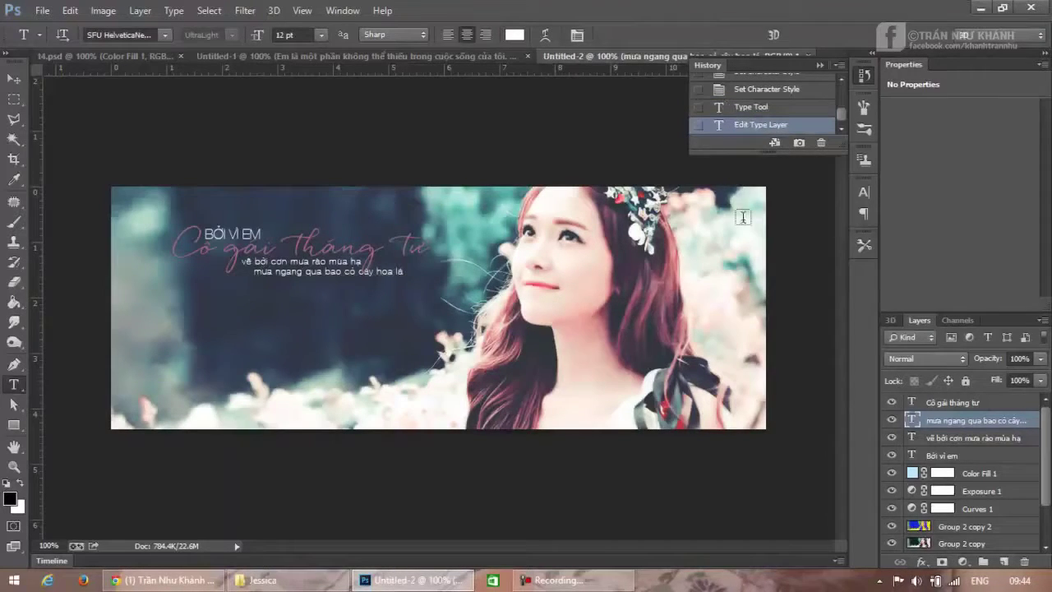
pyautogui.click(1040, 358)
pyautogui.moveTo(1016, 370); pyautogui.dragTo(1017, 374)
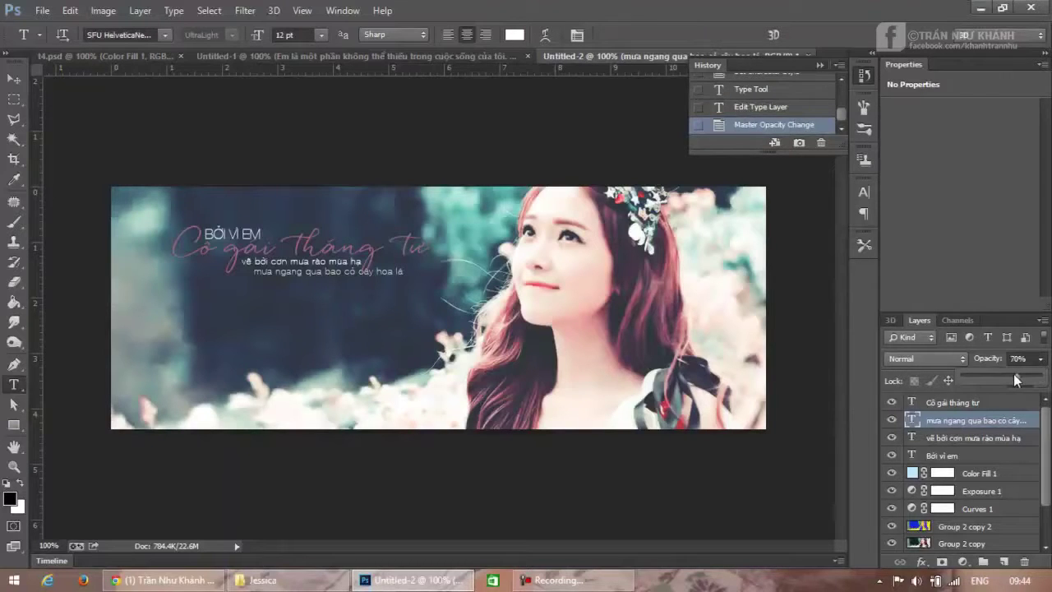
# Step: Switch to Chrome, copy "Đến vội vàng rồi cũng vội tan nhanh" from the photo caption, and return to Photoshop
pyautogui.click(156, 577)
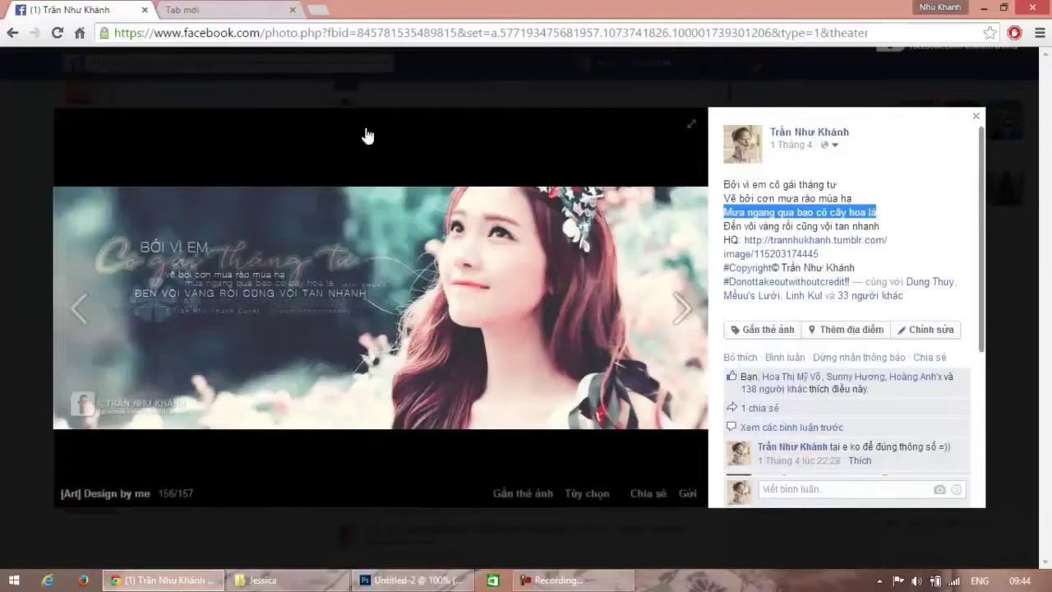
pyautogui.moveTo(880, 226); pyautogui.dragTo(724, 226)
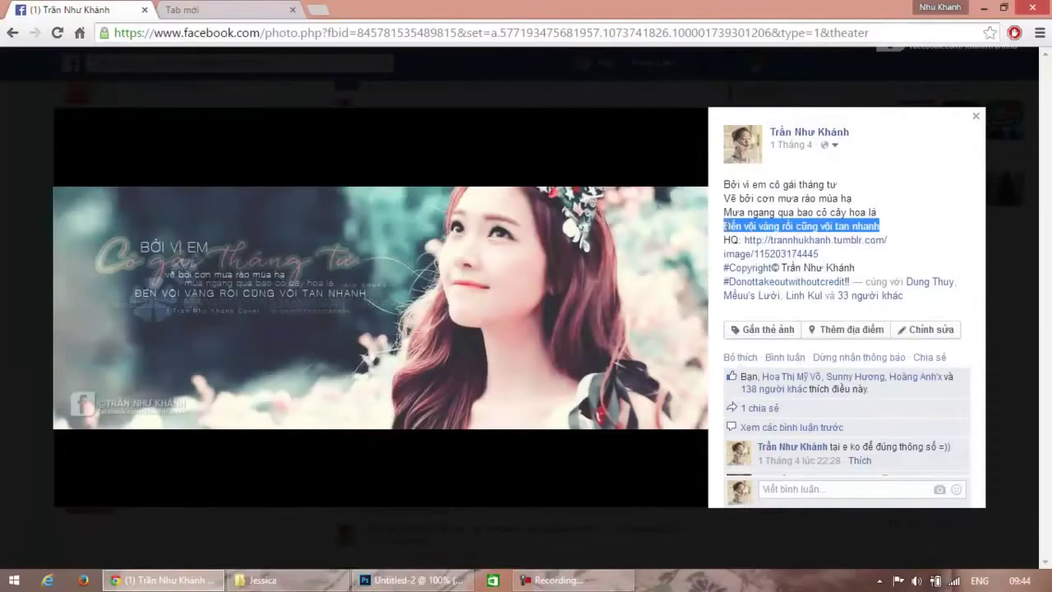
pyautogui.rightClick(724, 226)
pyautogui.click(752, 236)
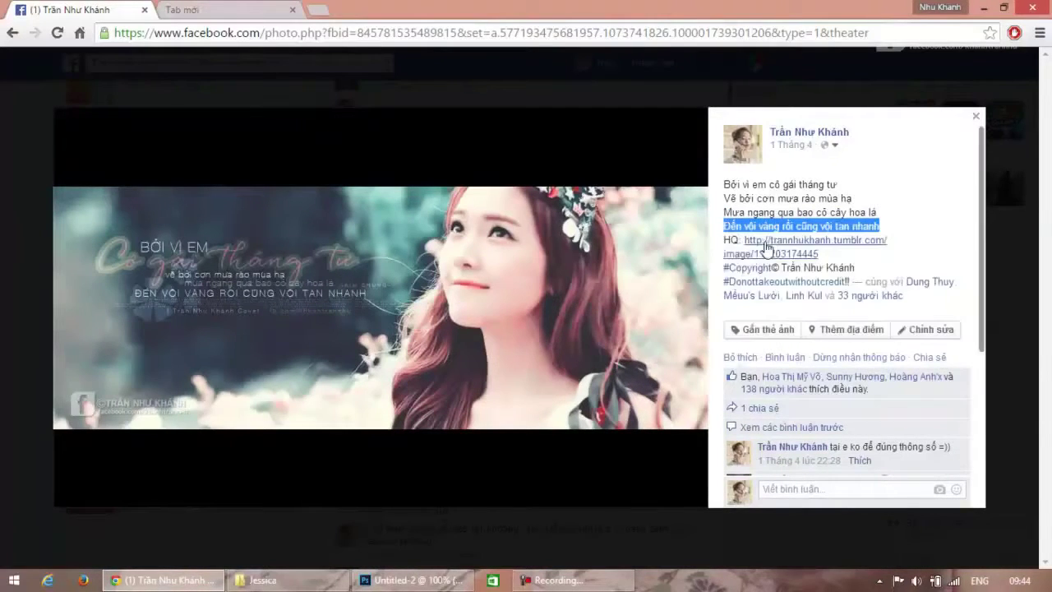
pyautogui.click(398, 587)
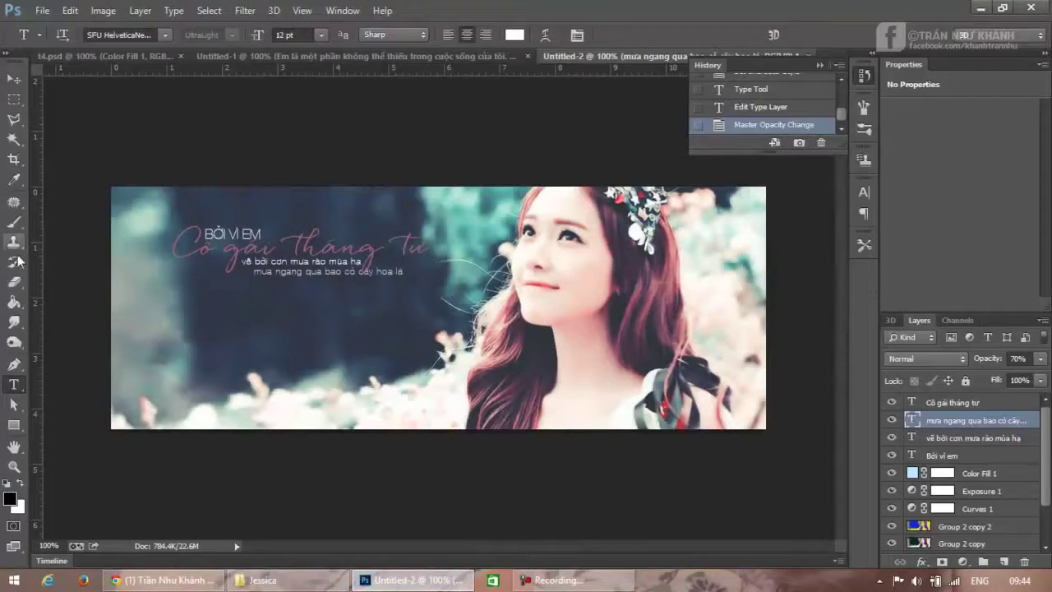
# Step: Add the copied lyric "Đến vội vàng rồi cũng vội tan nhanh" as a new text line beneath the semi-transparent line
pyautogui.click(273, 316)
pyautogui.rightClick(275, 316)
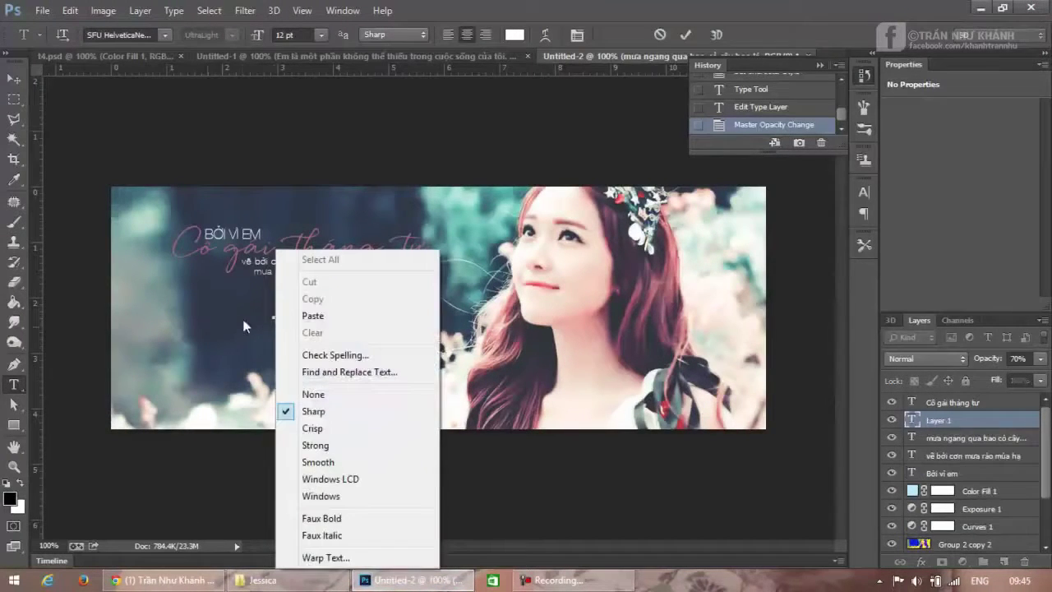
pyautogui.click(336, 317)
pyautogui.moveTo(457, 325); pyautogui.dragTo(494, 302)
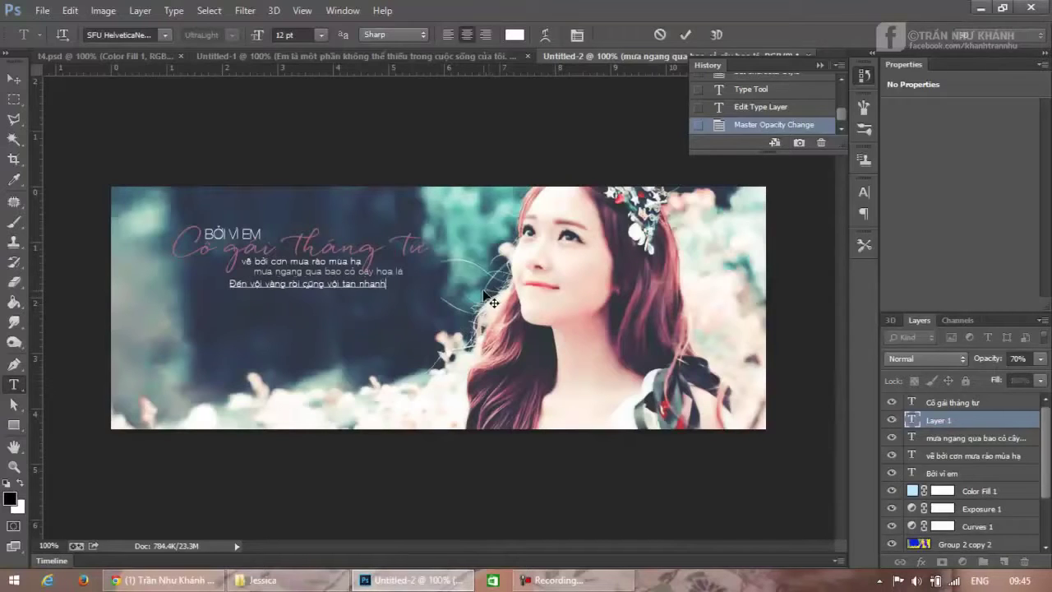
pyautogui.click(682, 34)
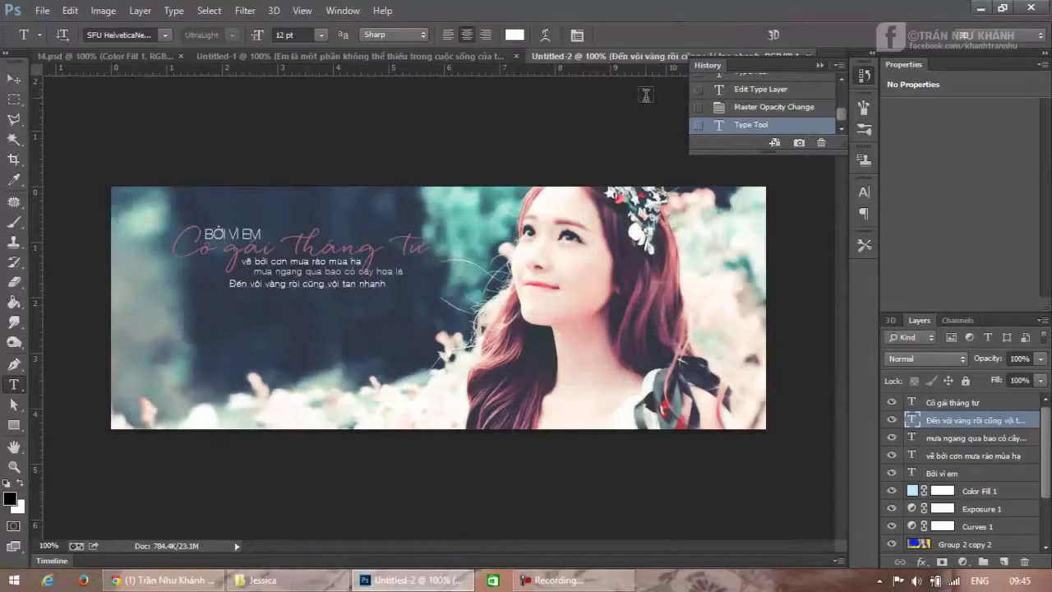
# Step: Turn on All Caps for "Đến vội vàng rồi cũng vội tan nhanh" and set its tracking to 100
pyautogui.click(866, 192)
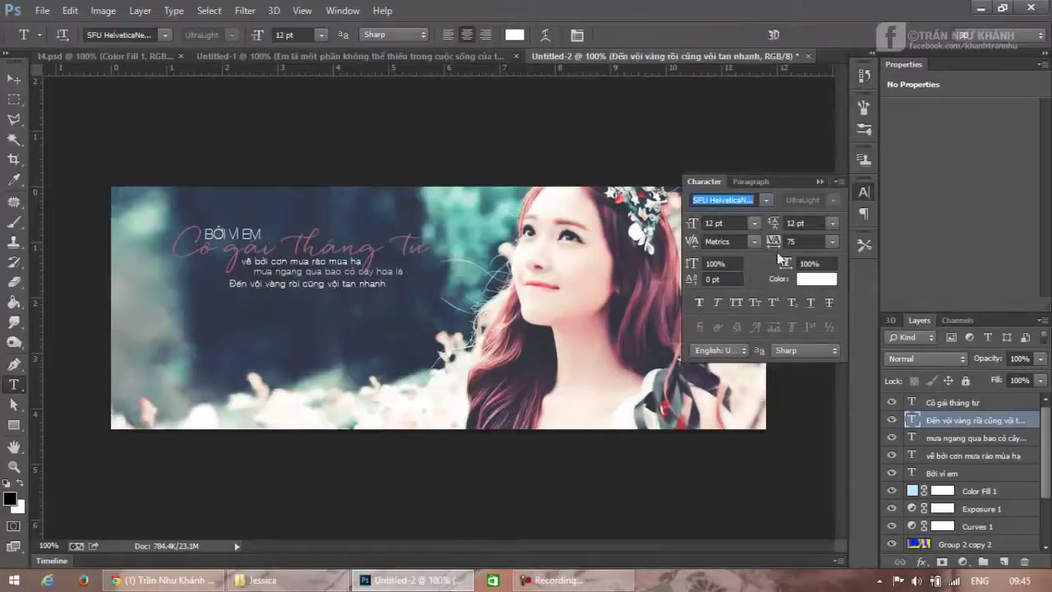
pyautogui.click(736, 302)
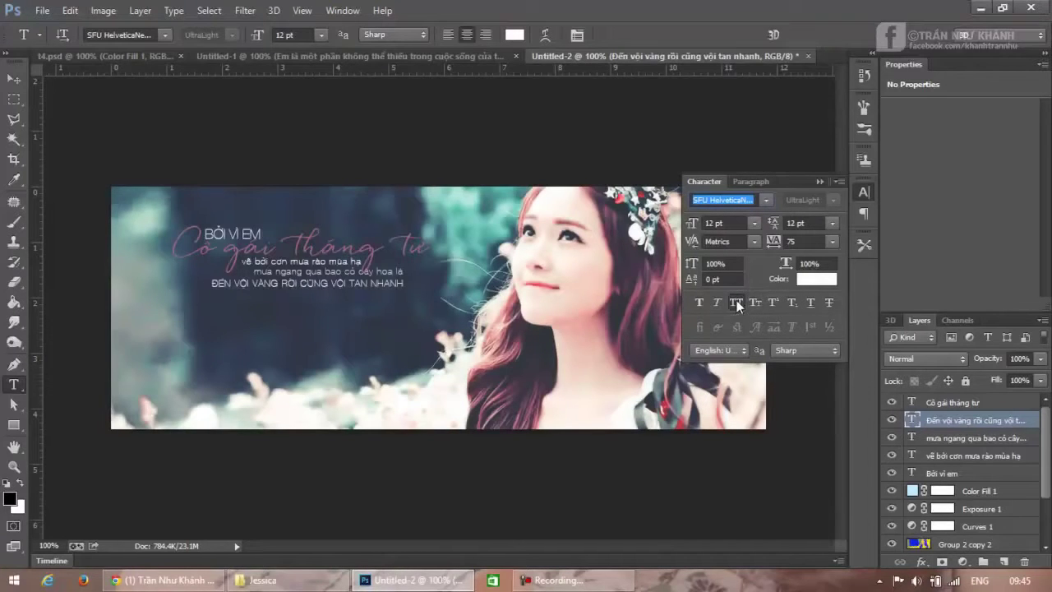
pyautogui.click(835, 245)
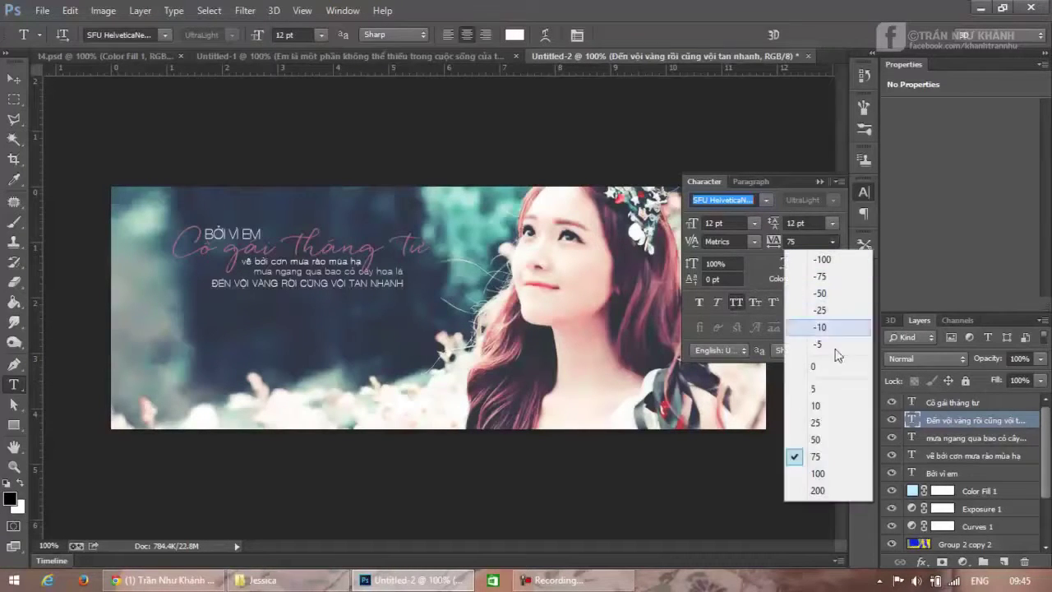
pyautogui.click(825, 477)
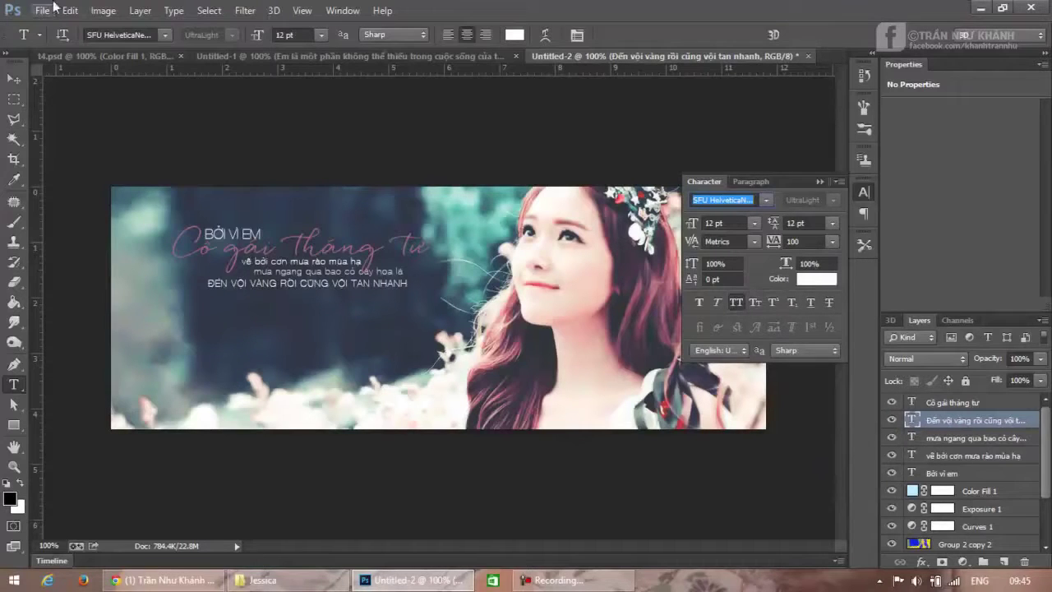
# Step: Move the all-caps lyric slightly up and to the right, closer to the line above, and compare the layout with t4.psd
pyautogui.click(14, 73)
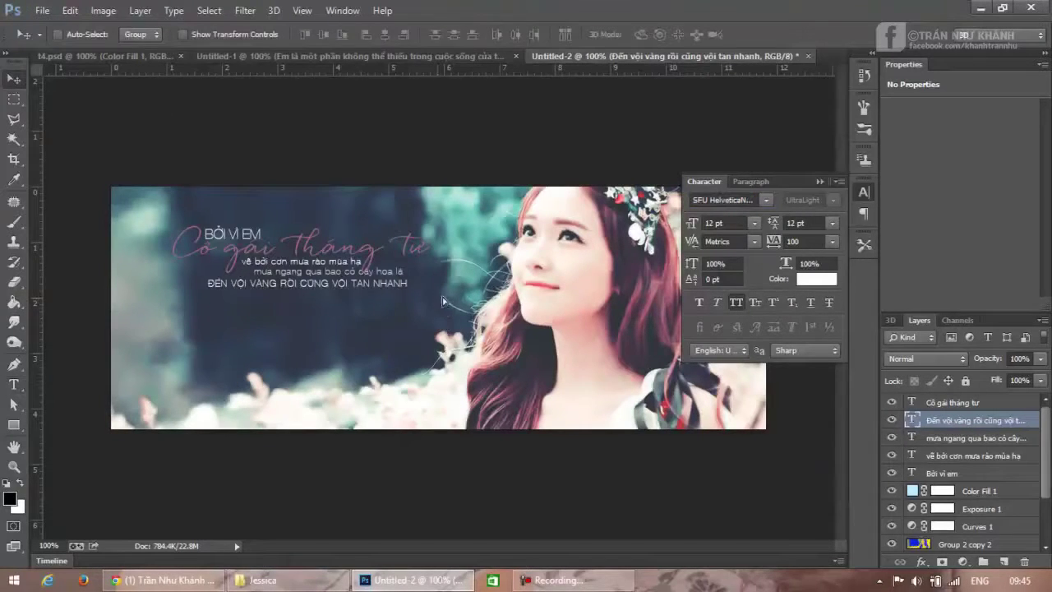
pyautogui.moveTo(443, 302); pyautogui.dragTo(446, 300)
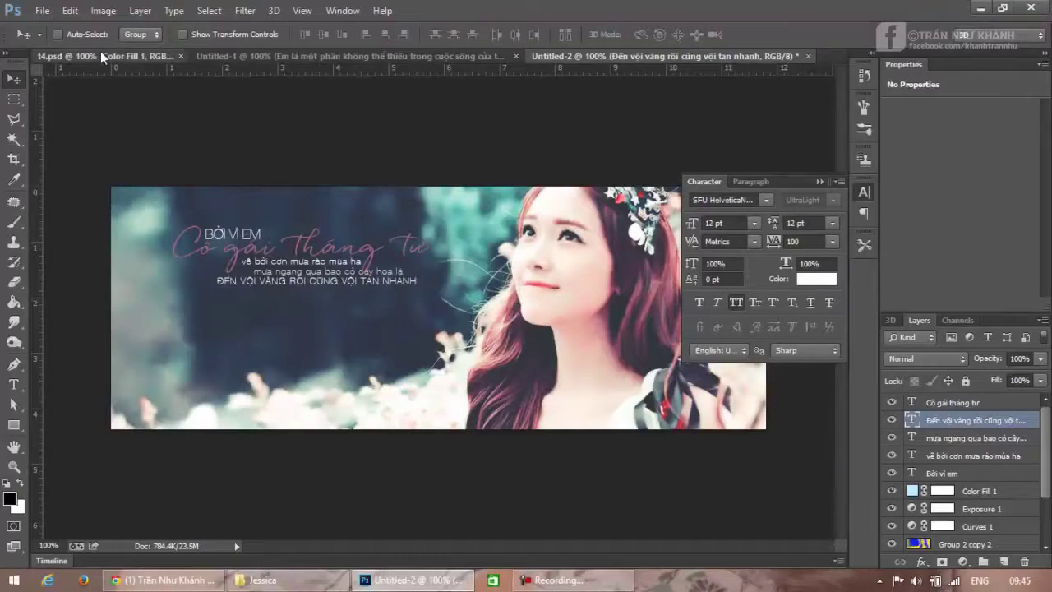
pyautogui.click(101, 53)
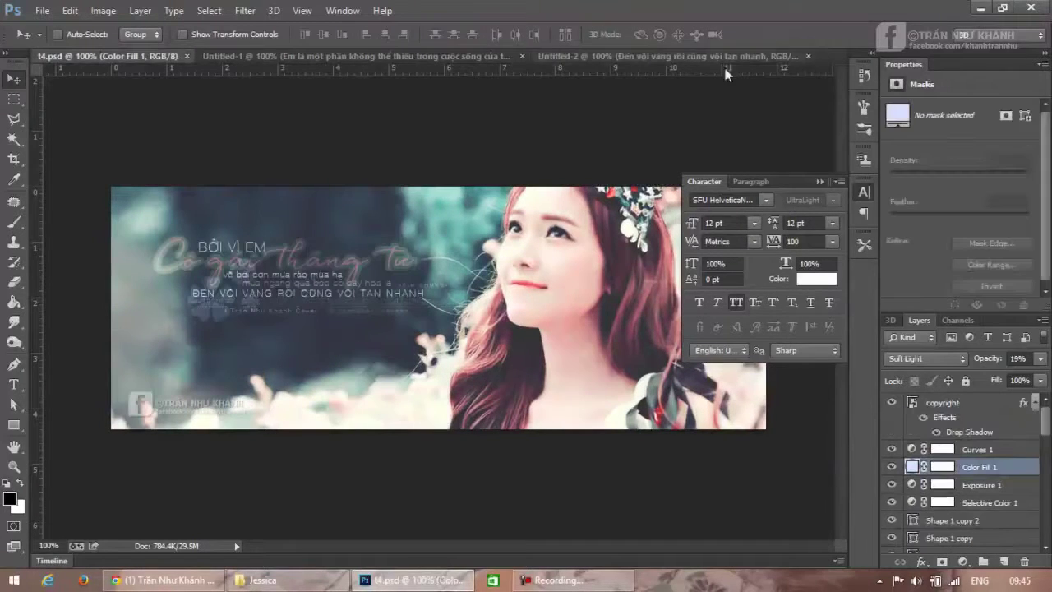
pyautogui.click(675, 52)
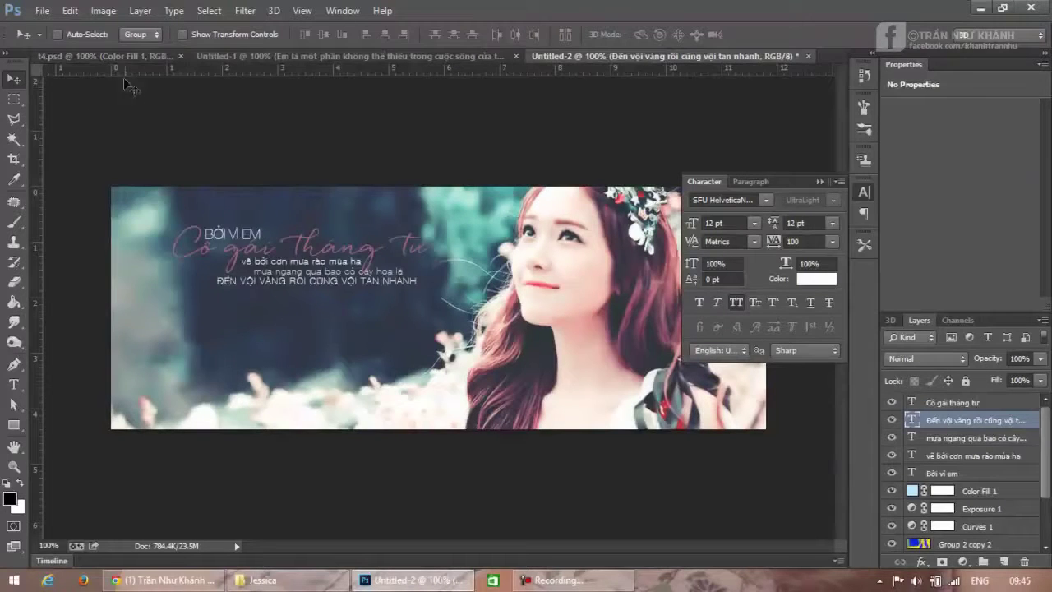
pyautogui.click(130, 53)
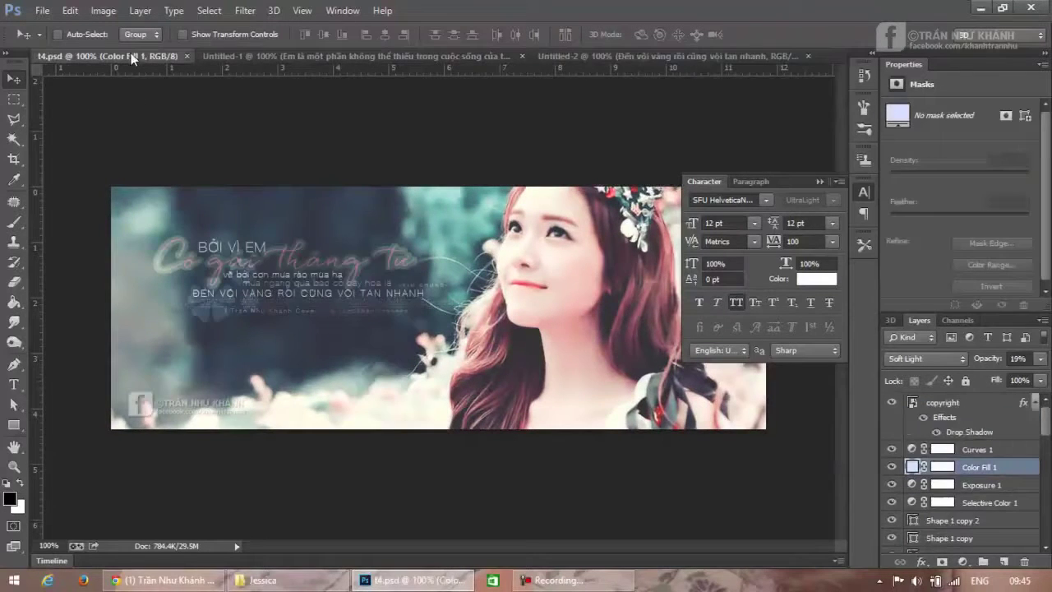
pyautogui.click(715, 57)
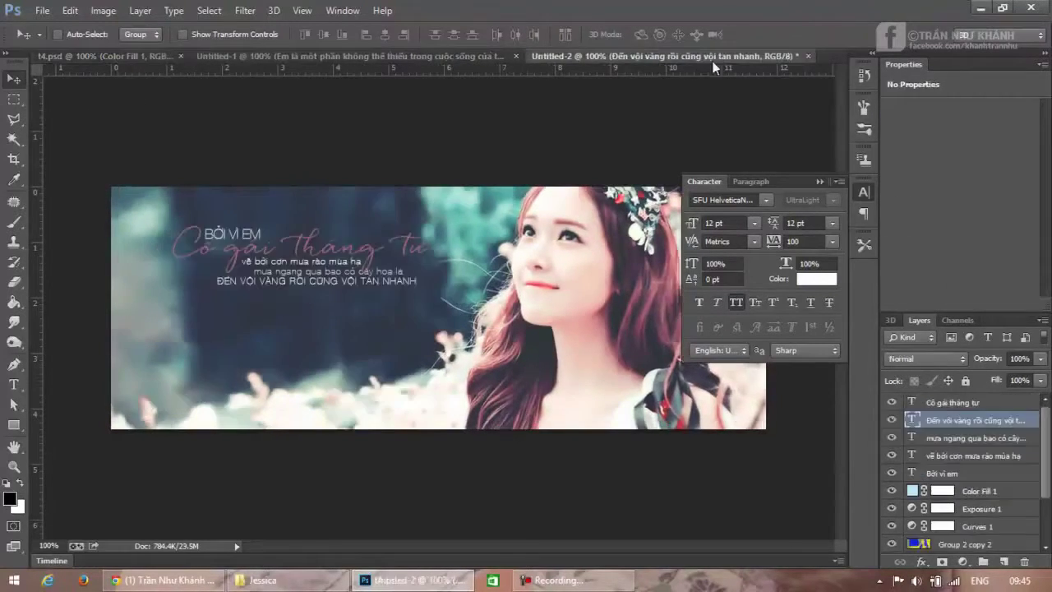
# Step: Set the tracking of the all-caps lyric line to 200 and nudge the line slightly down
pyautogui.click(832, 241)
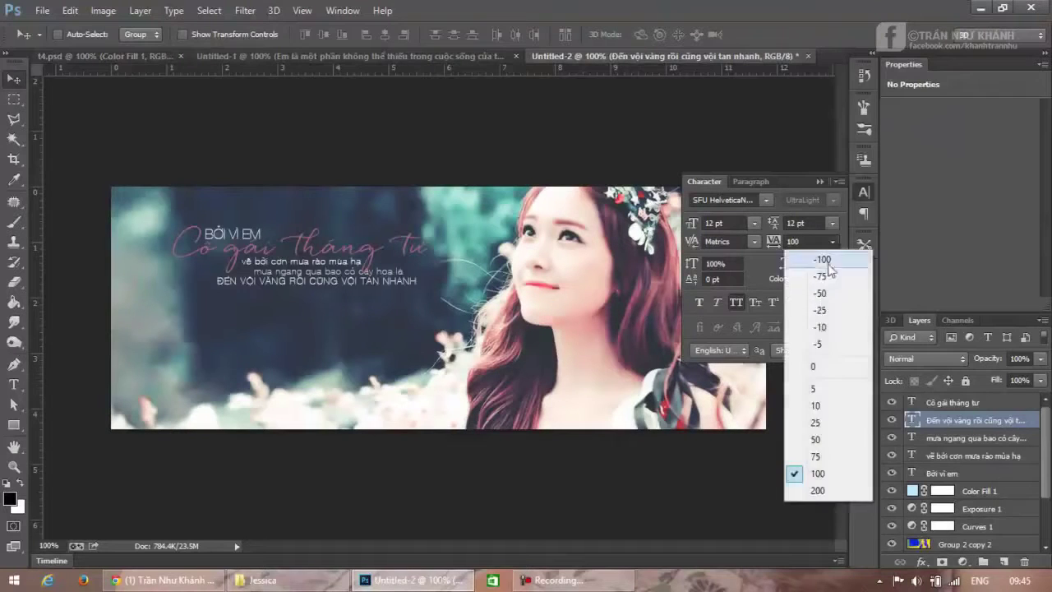
pyautogui.click(829, 491)
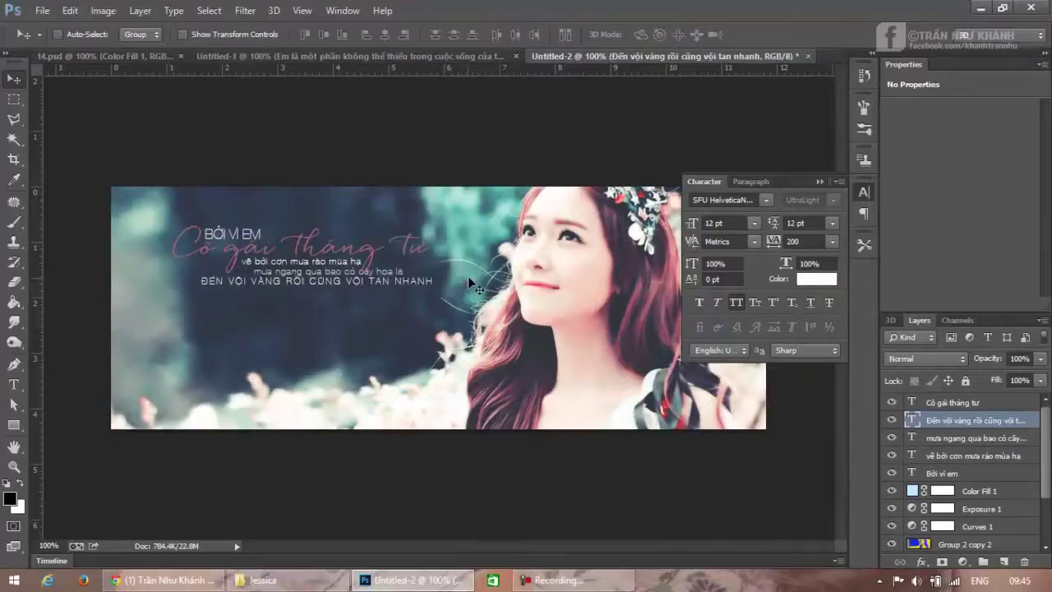
pyautogui.press('Down')
pyautogui.press('Down')
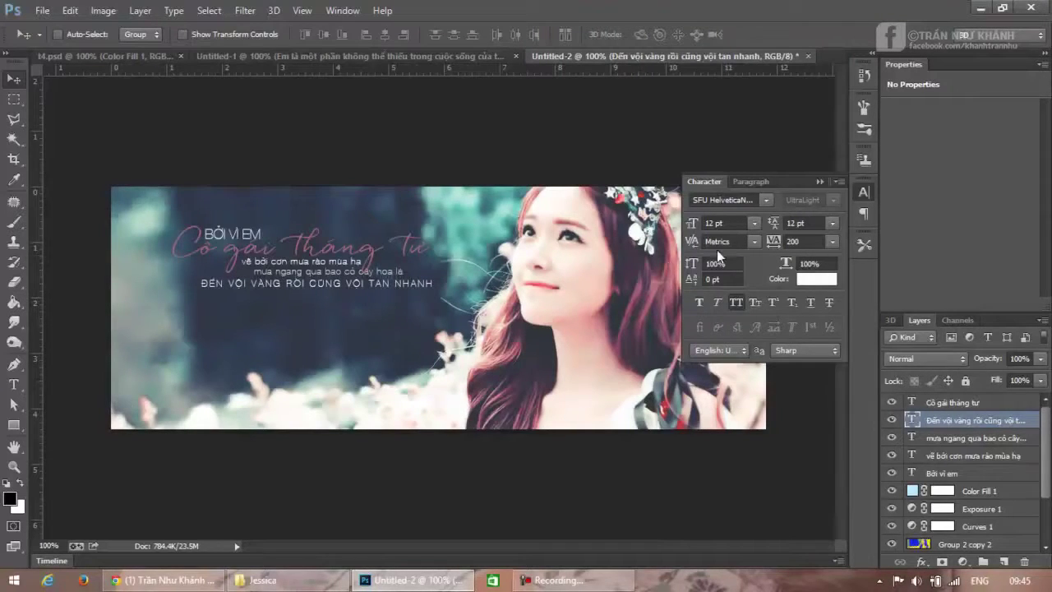
# Step: Check the reference layout in t4.psd, and copy the whole four-line paragraph from Untitled-1
pyautogui.click(152, 57)
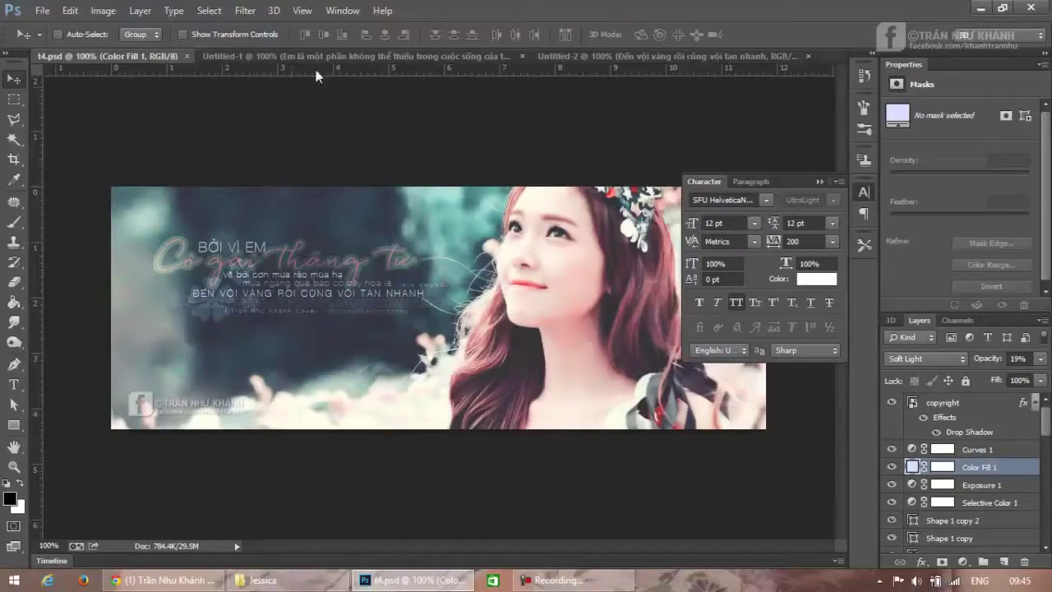
pyautogui.click(334, 56)
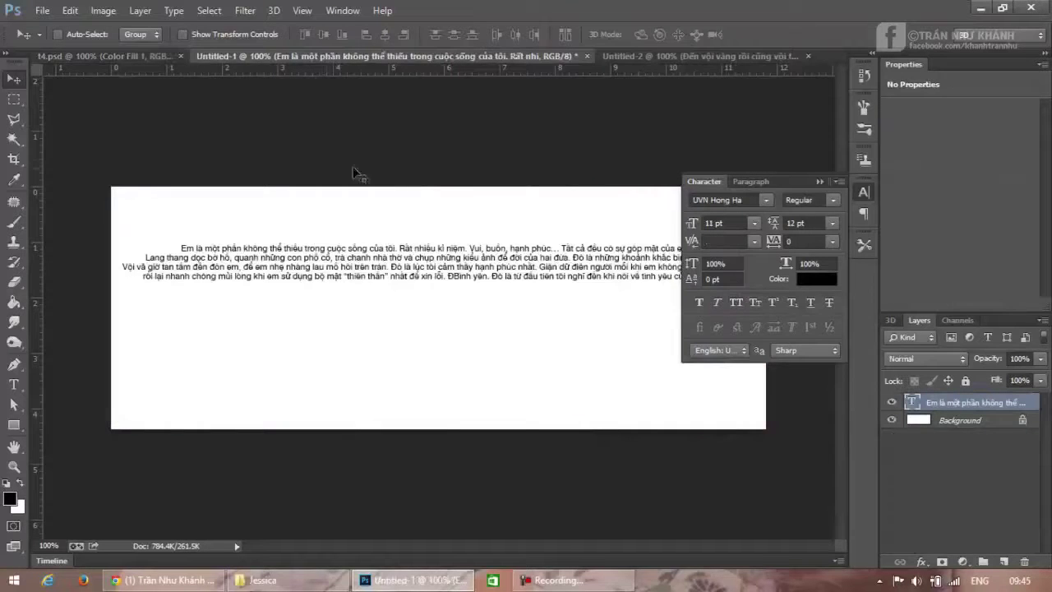
pyautogui.click(820, 180)
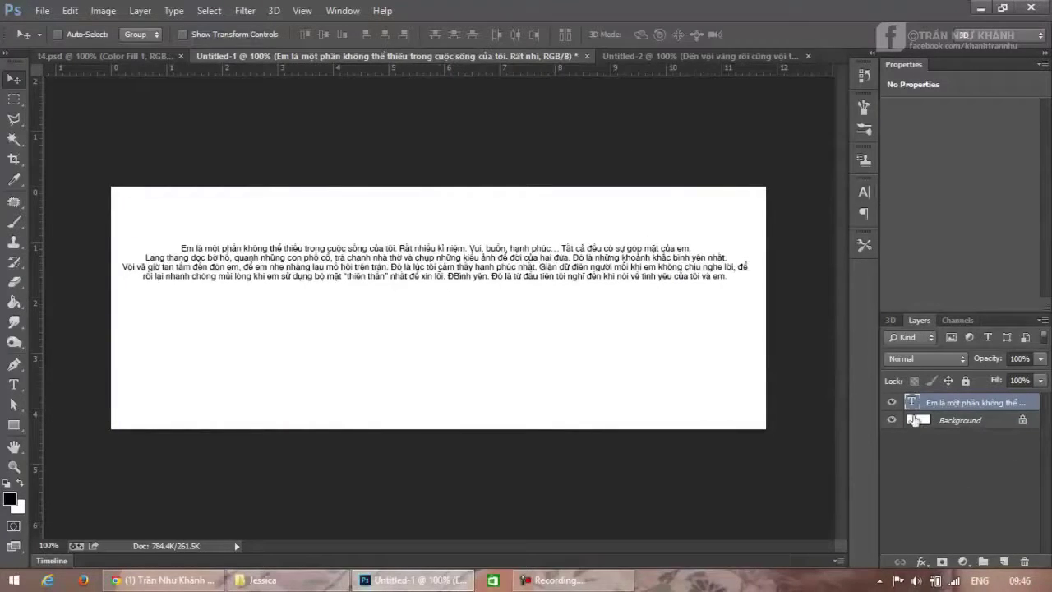
pyautogui.doubleClick(912, 403)
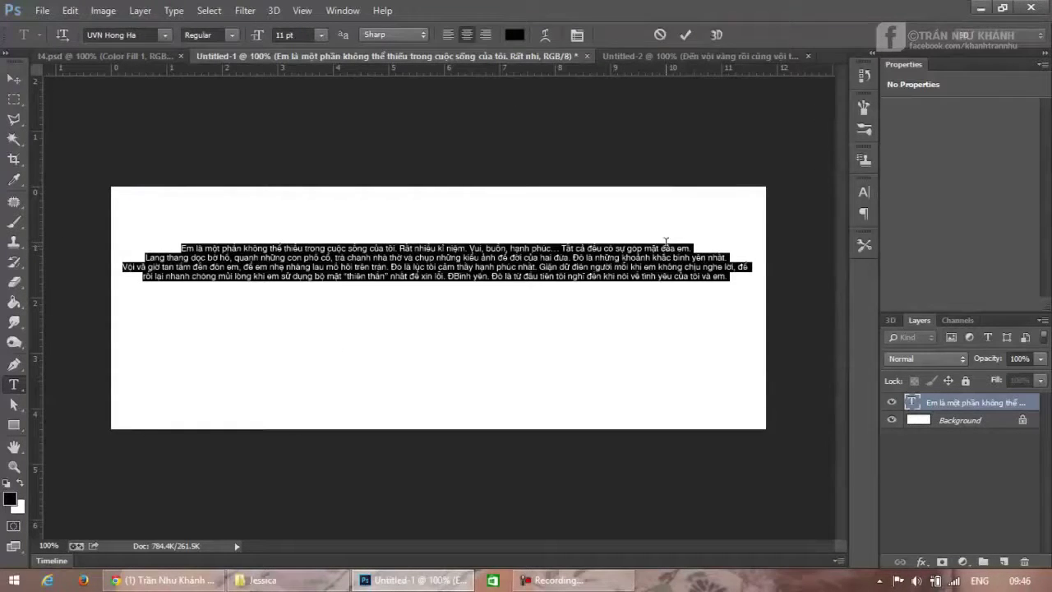
pyautogui.rightClick(667, 250)
pyautogui.click(682, 299)
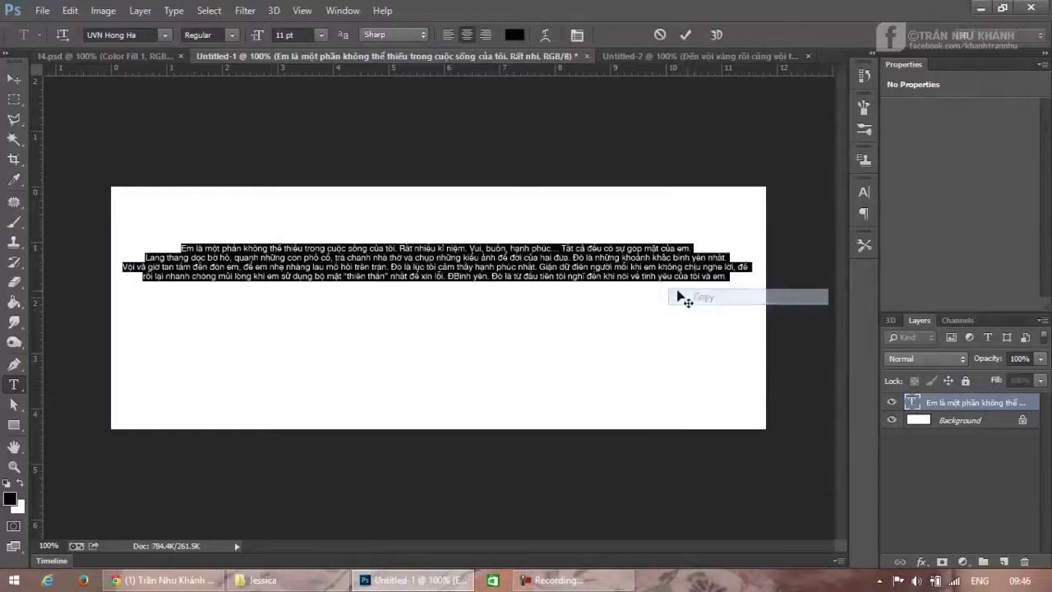
# Step: Paste the copied paragraph into Untitled-2 as a new text layer and move it beneath the all-caps lyric line
pyautogui.click(648, 56)
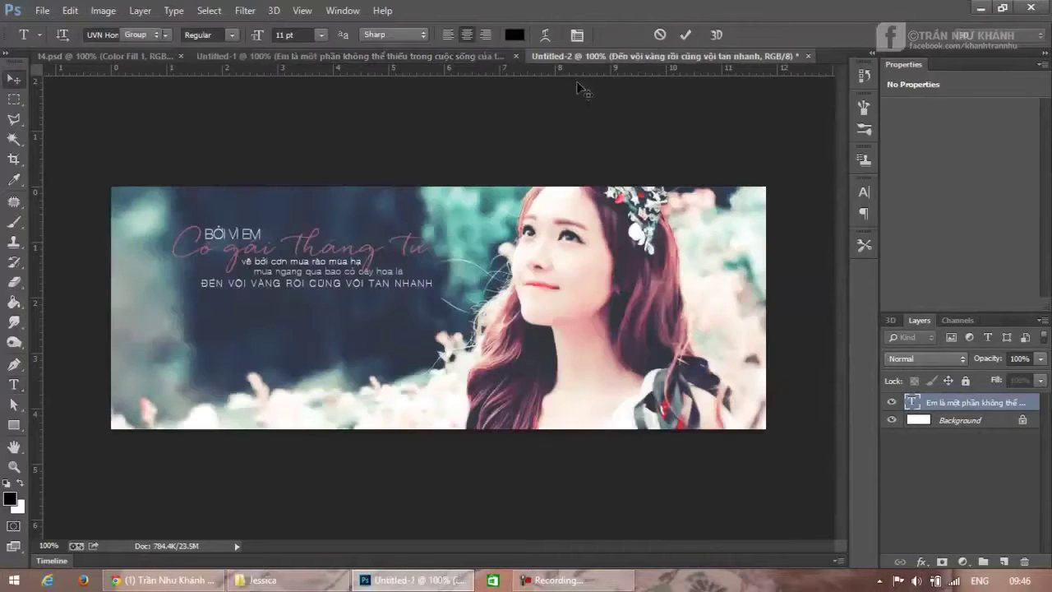
pyautogui.press('v')
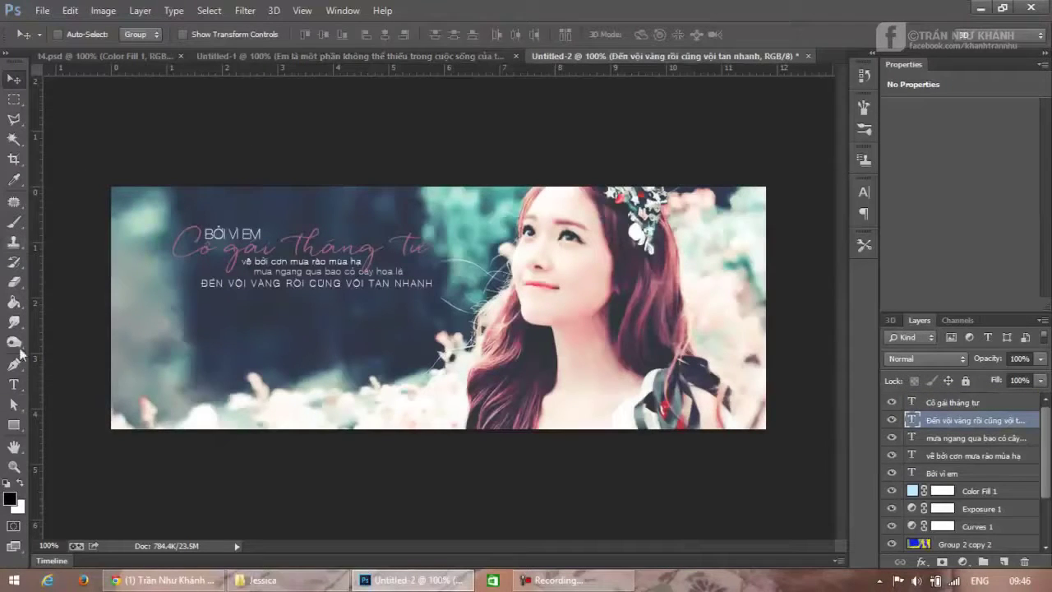
pyautogui.click(13, 384)
pyautogui.click(310, 332)
pyautogui.rightClick(311, 331)
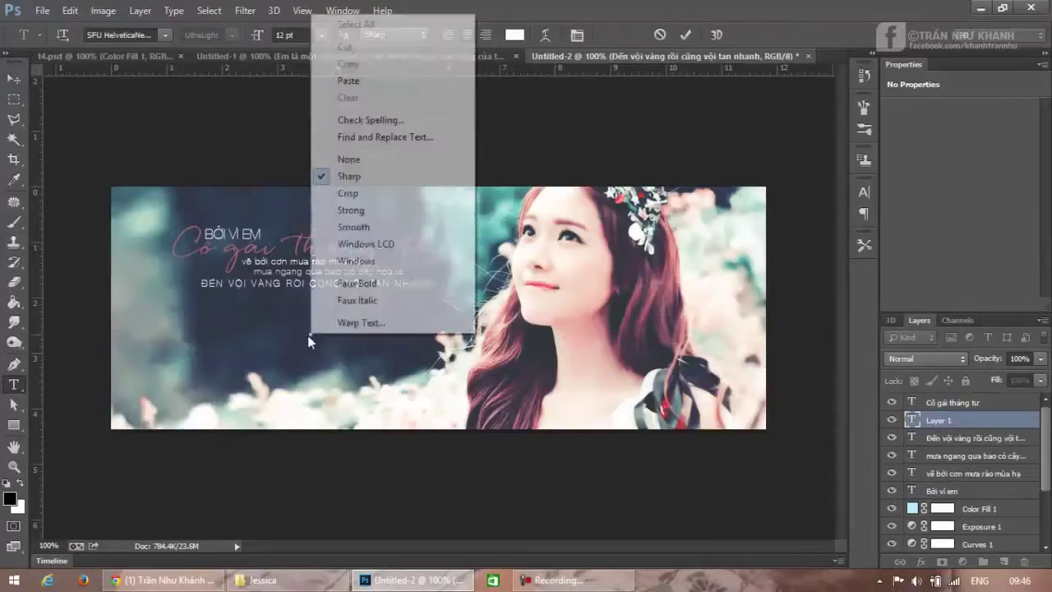
pyautogui.click(398, 80)
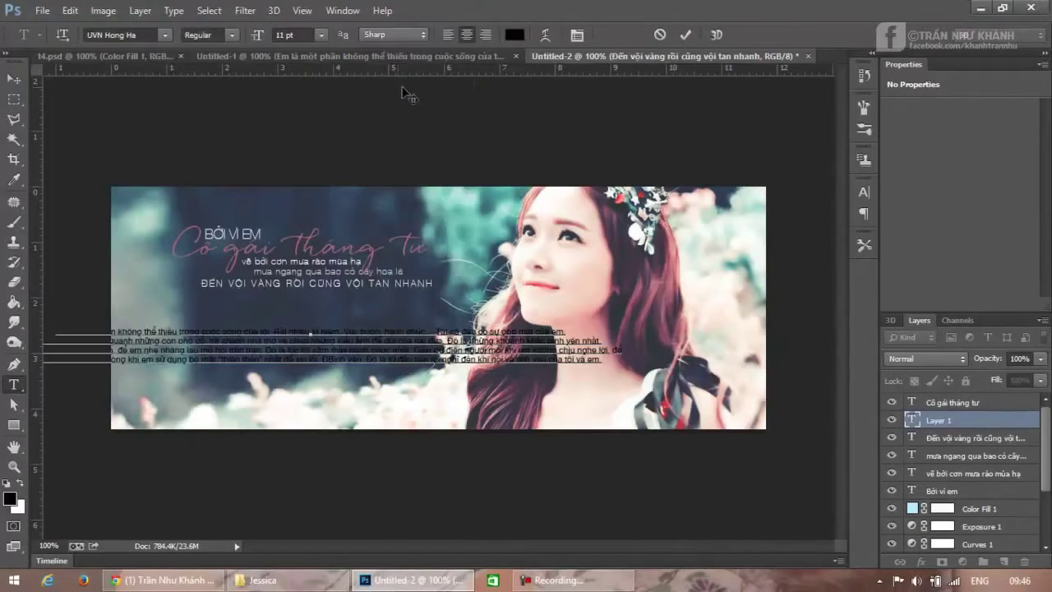
pyautogui.moveTo(652, 319); pyautogui.dragTo(747, 289)
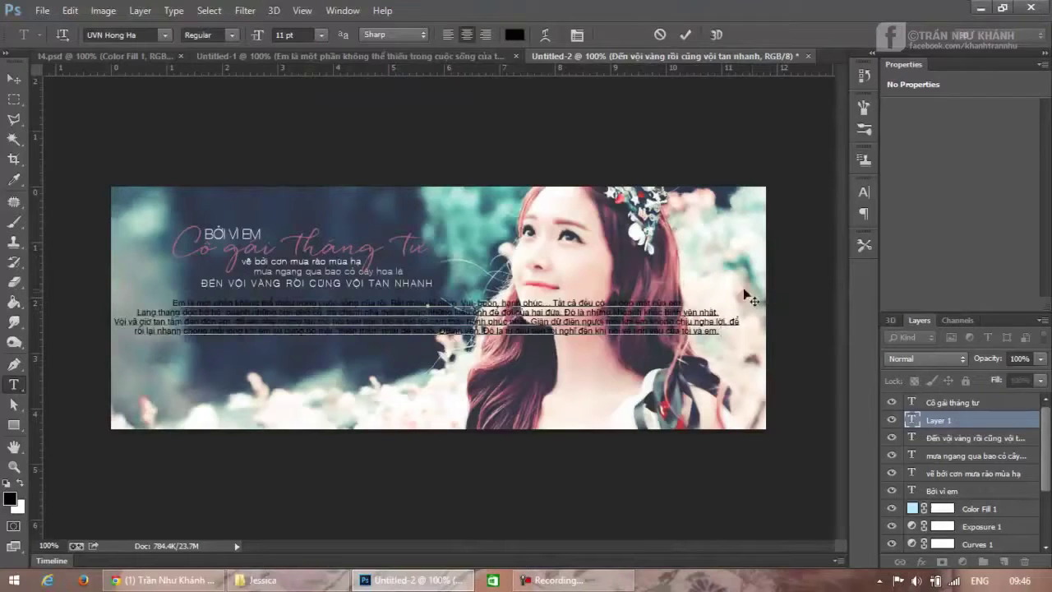
pyautogui.click(681, 34)
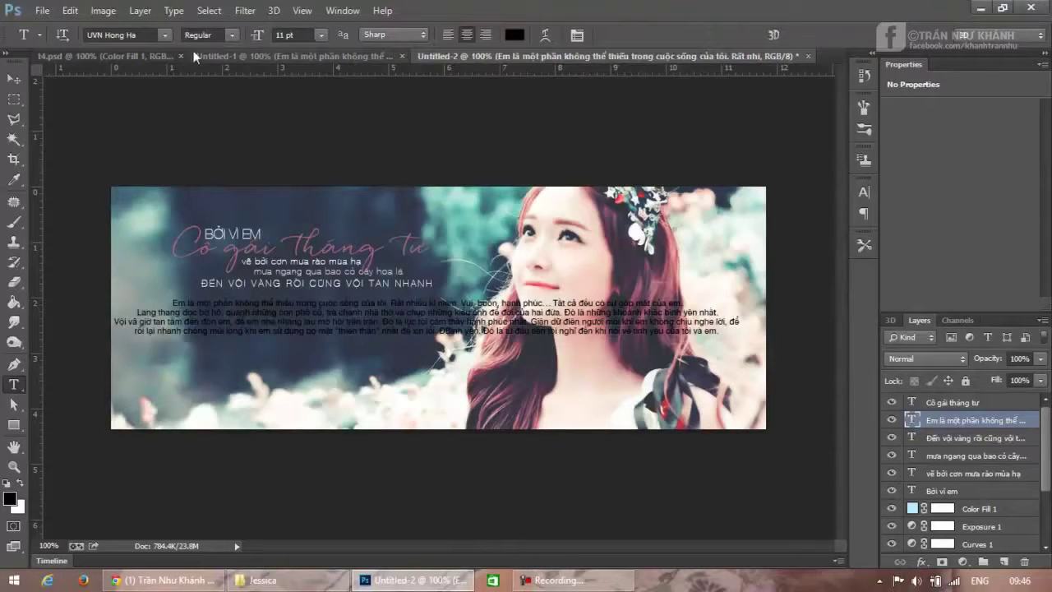
# Step: Change the pasted paragraph's text color to white (ffffff)
pyautogui.click(147, 36)
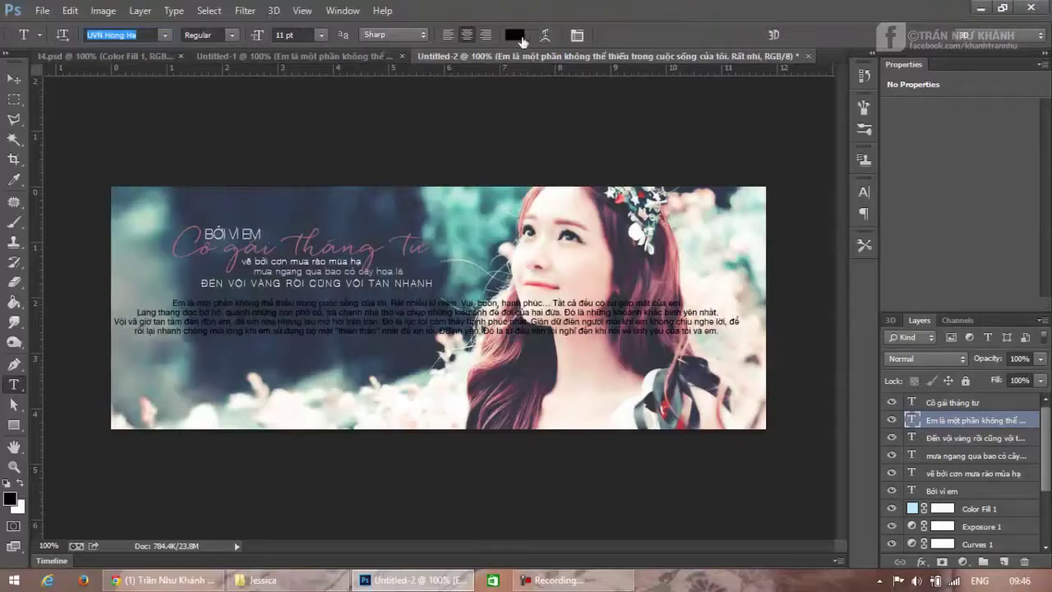
pyautogui.click(516, 36)
pyautogui.moveTo(711, 120); pyautogui.dragTo(685, 93)
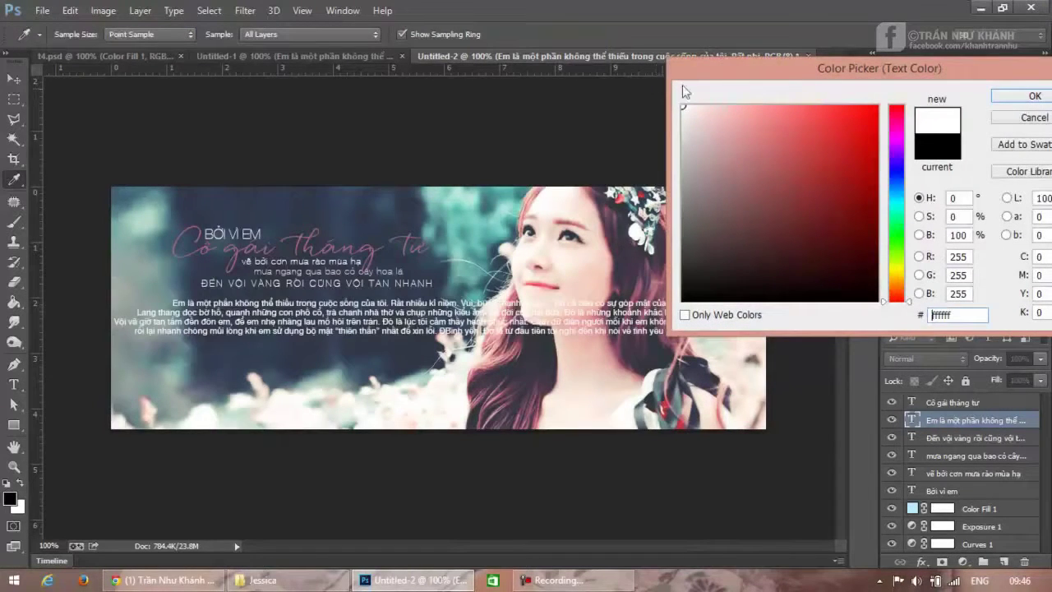
pyautogui.click(1028, 97)
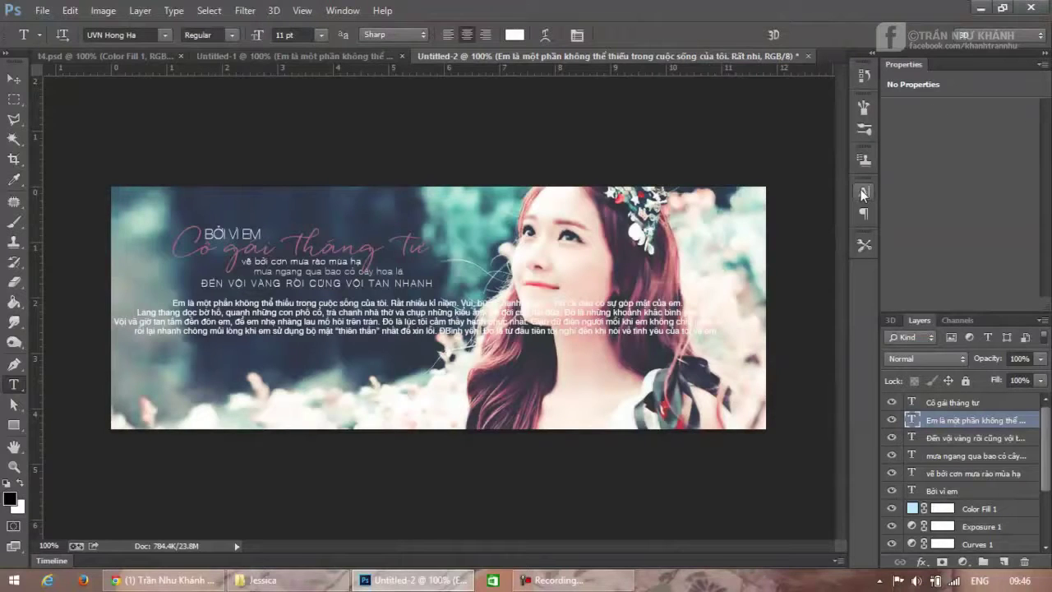
# Step: Set the paragraph's font size to 0.81 pt and its leading to 3 pt
pyautogui.click(861, 189)
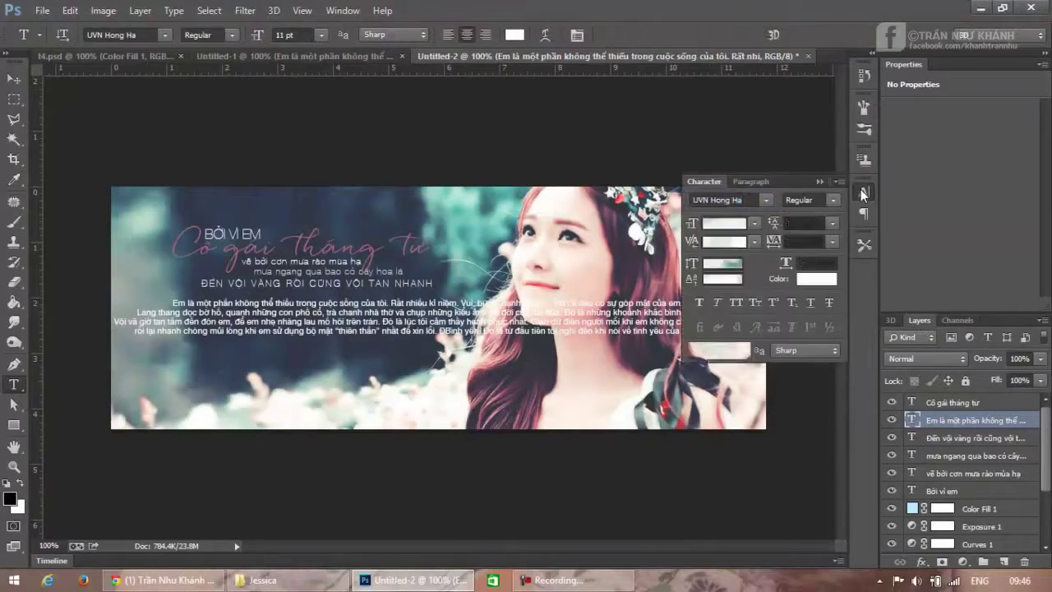
pyautogui.click(756, 223)
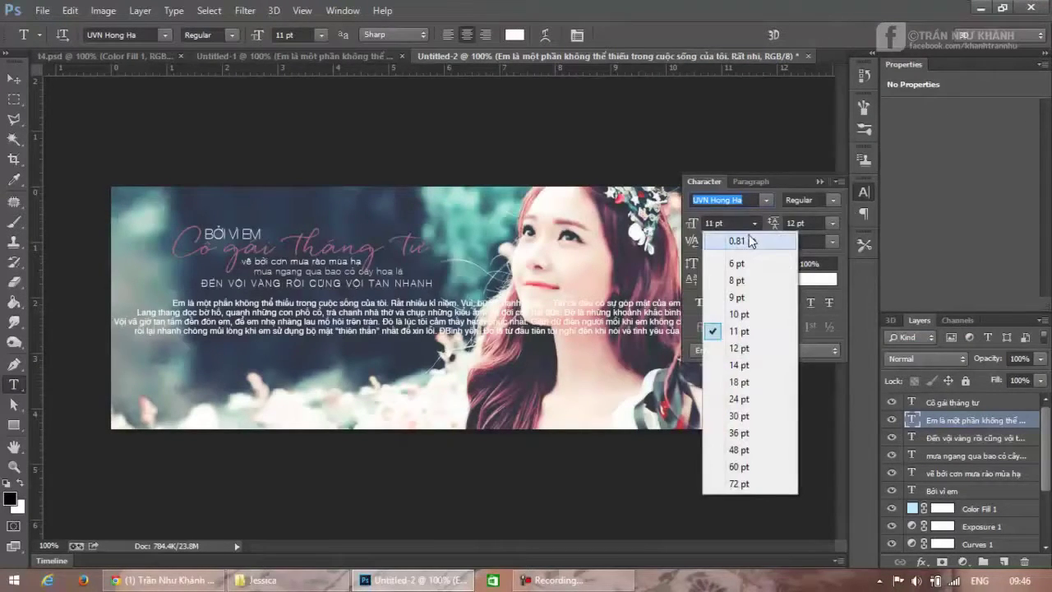
pyautogui.click(742, 241)
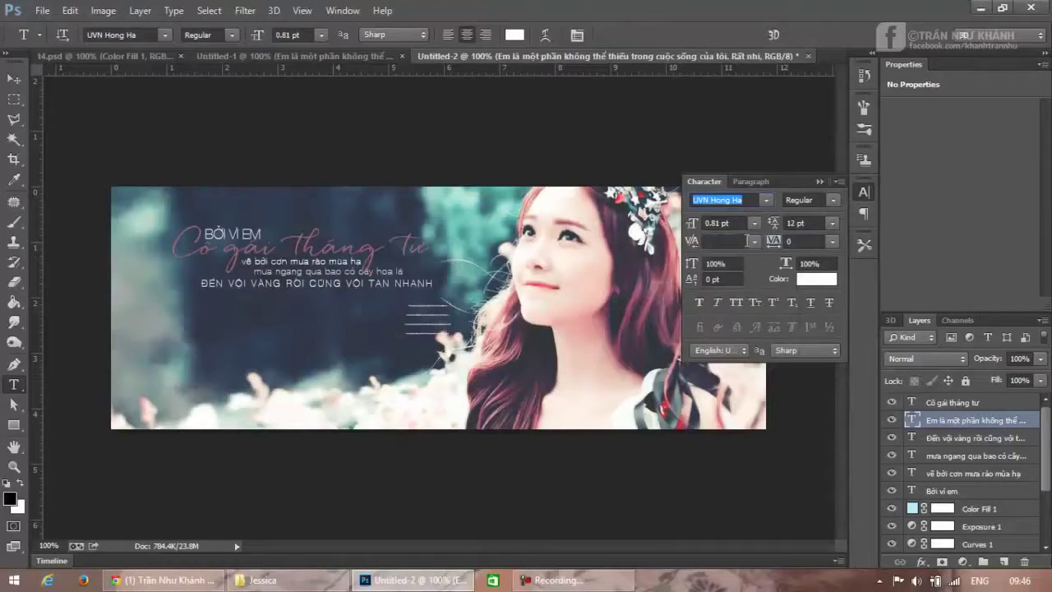
pyautogui.click(832, 223)
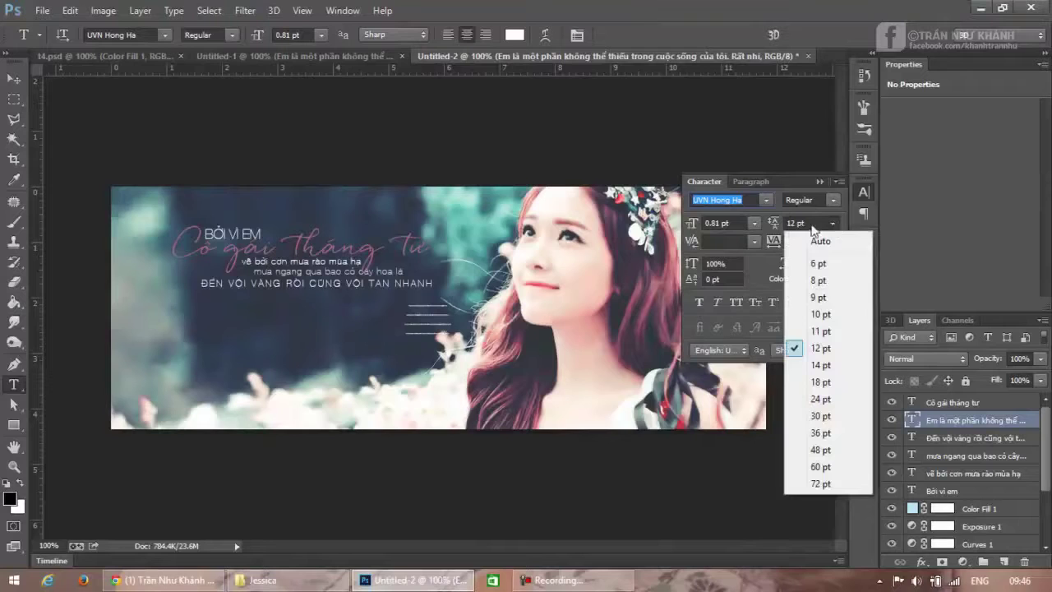
pyautogui.click(794, 223)
pyautogui.click(795, 223)
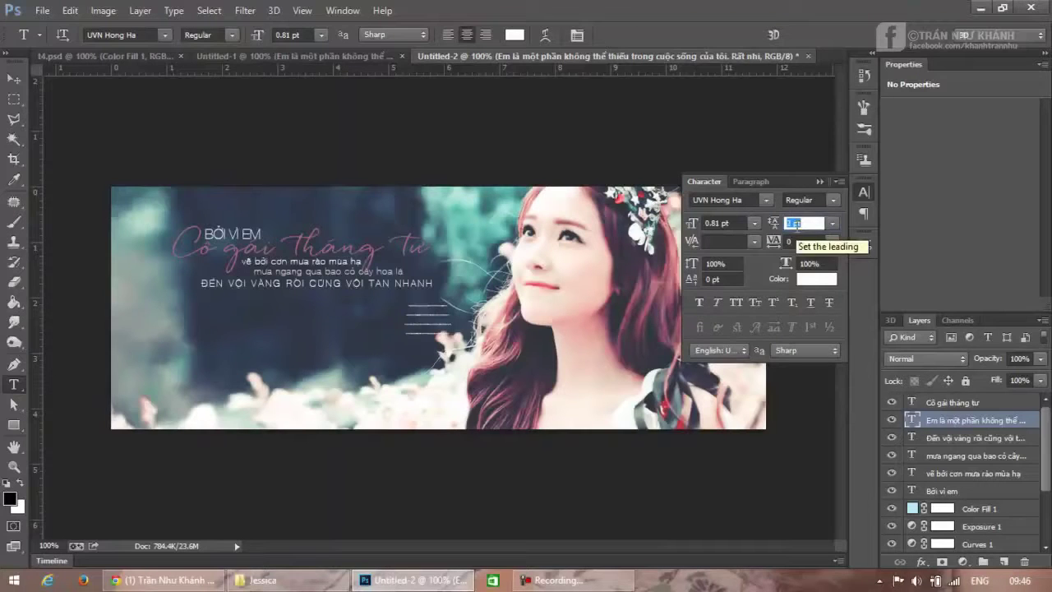
pyautogui.write('3')
# Step: Set the tiny paragraph's tracking to 2200 and move it directly under the all-caps lyric line
pyautogui.click(826, 242)
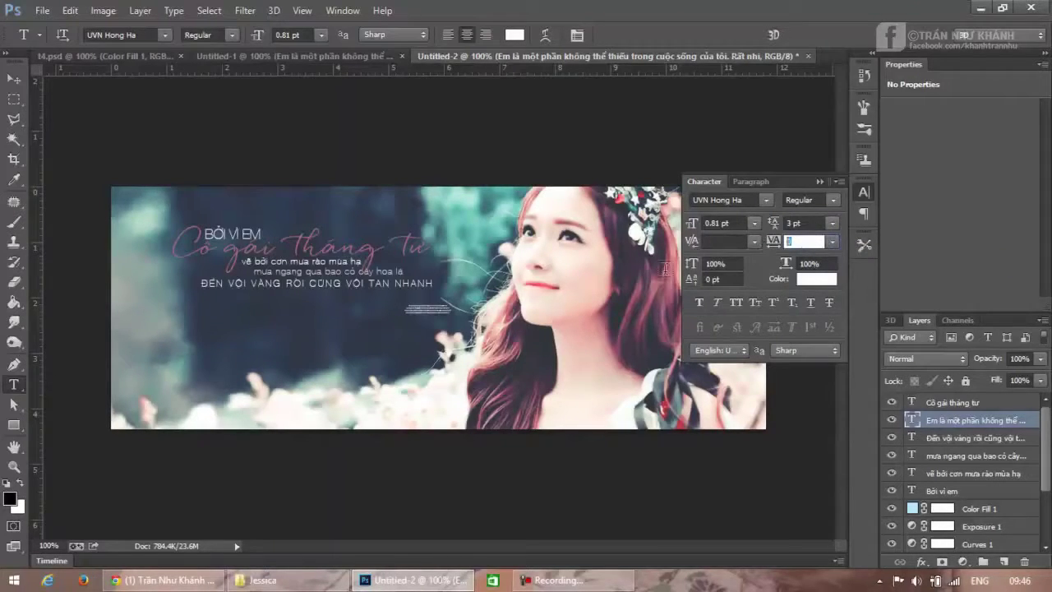
pyautogui.write('2200')
pyautogui.press('Return')
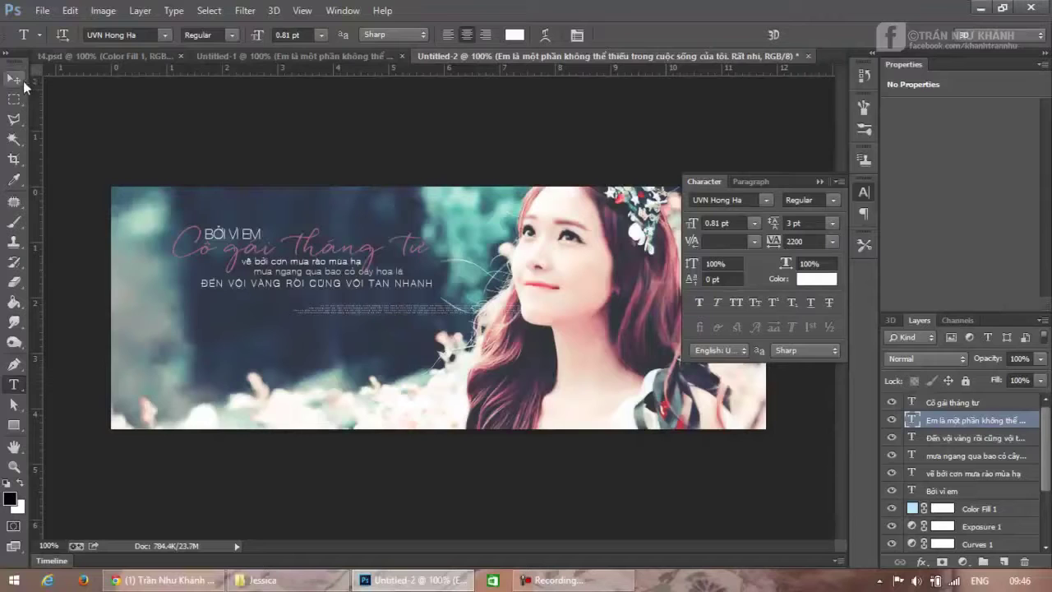
pyautogui.click(24, 80)
pyautogui.moveTo(520, 339); pyautogui.dragTo(449, 317)
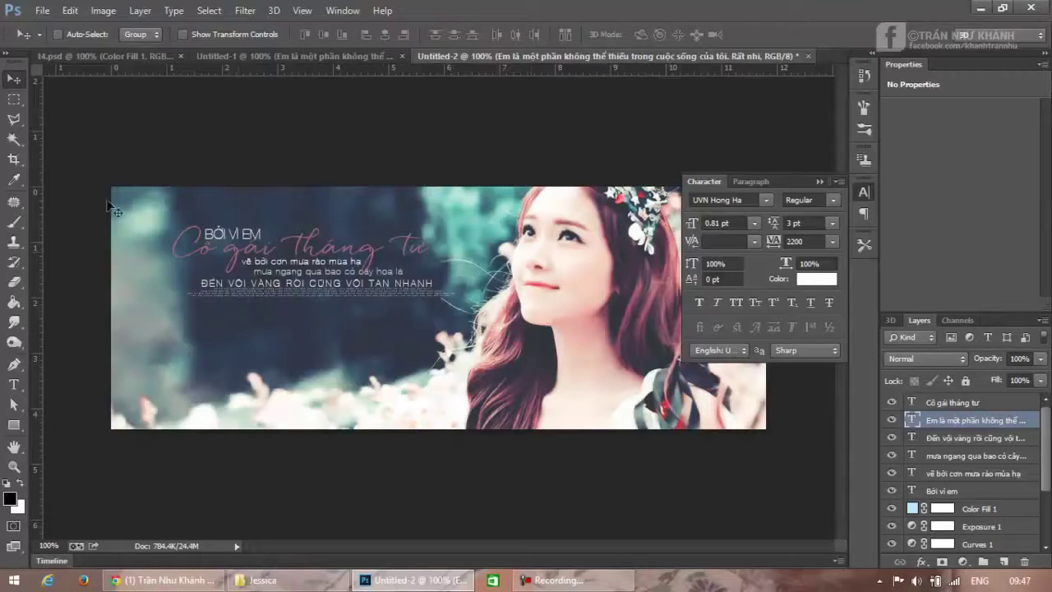
# Step: Duplicate the cover credit text layer from t4.psd into Untitled-2 and place it just beneath the tiny paragraph
pyautogui.click(145, 56)
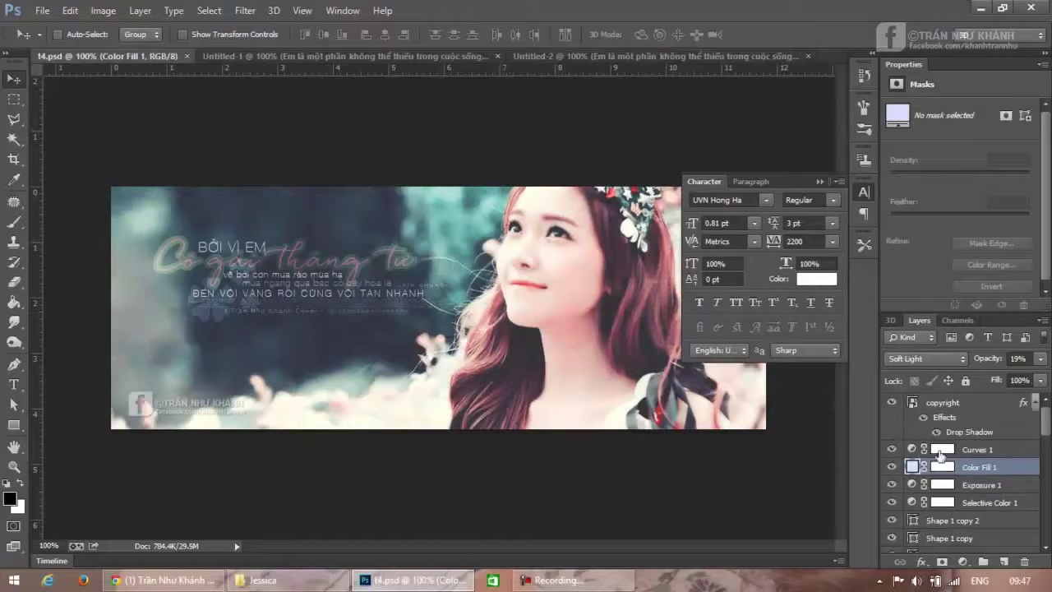
pyautogui.scroll(-5, 957, 468)
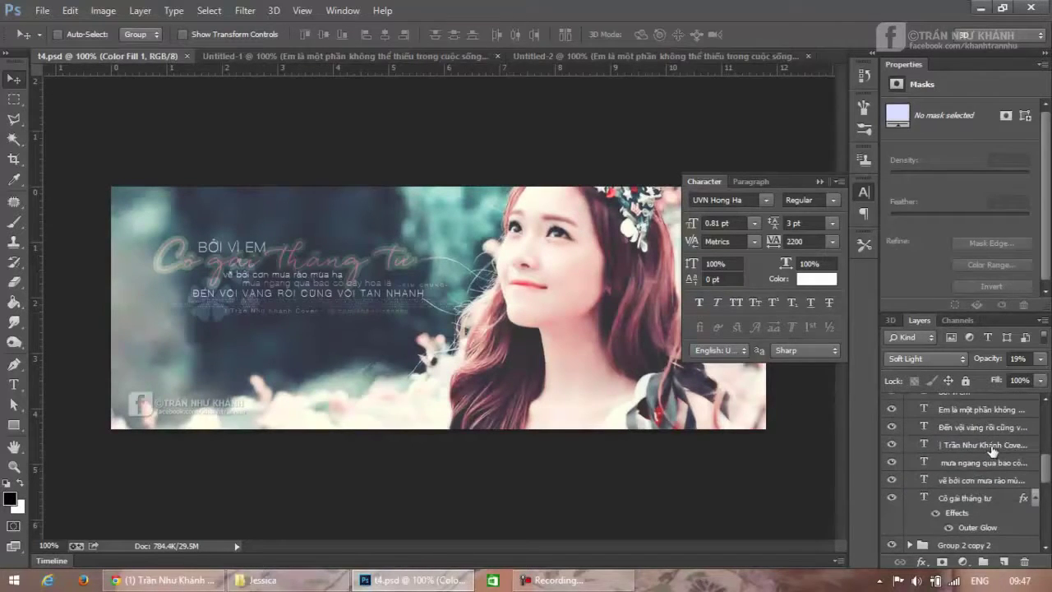
pyautogui.click(991, 446)
pyautogui.rightClick(991, 446)
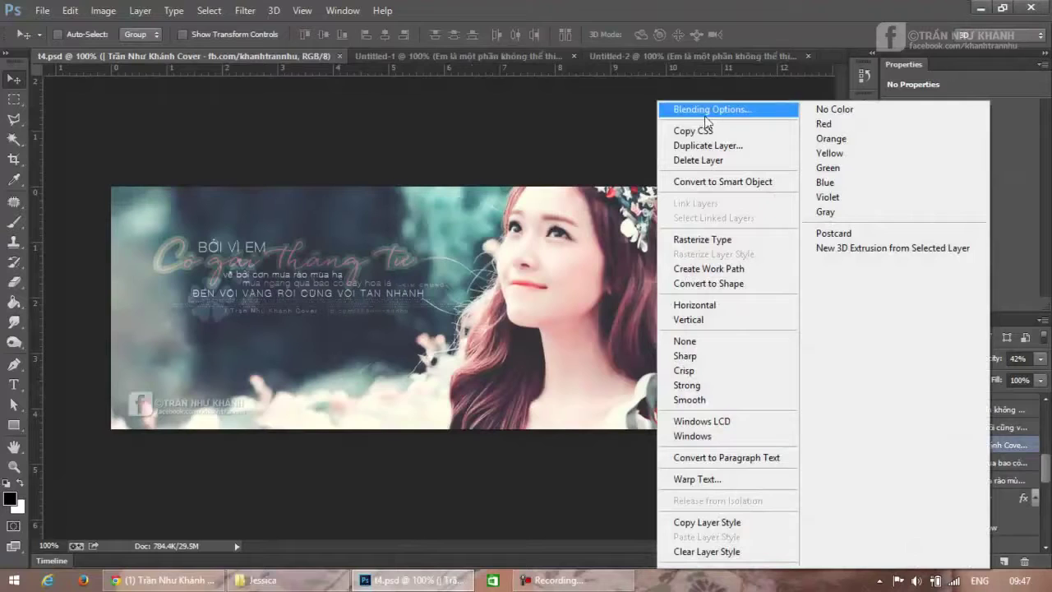
pyautogui.click(712, 147)
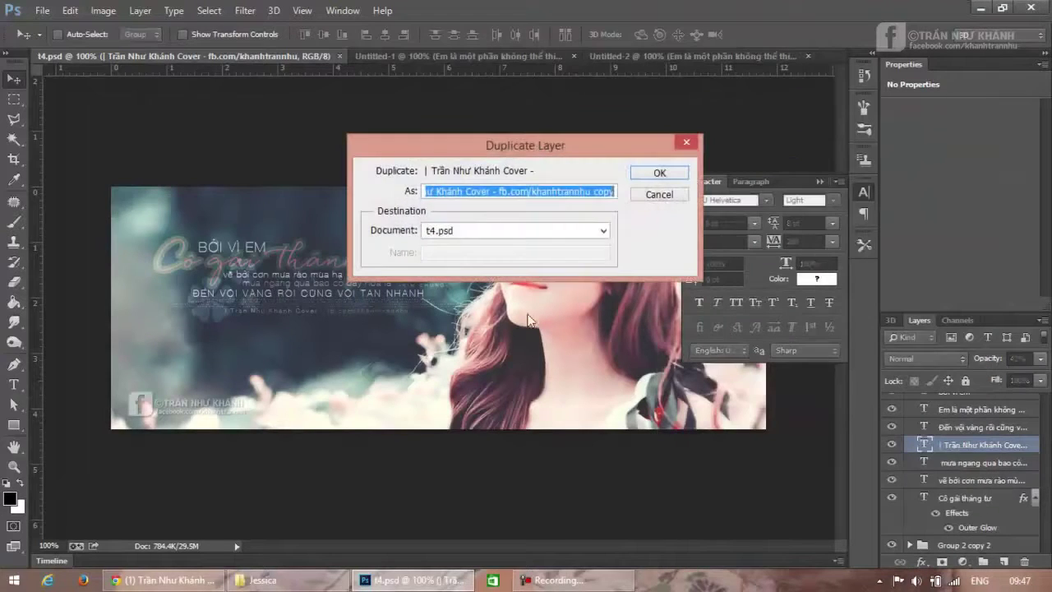
pyautogui.click(536, 232)
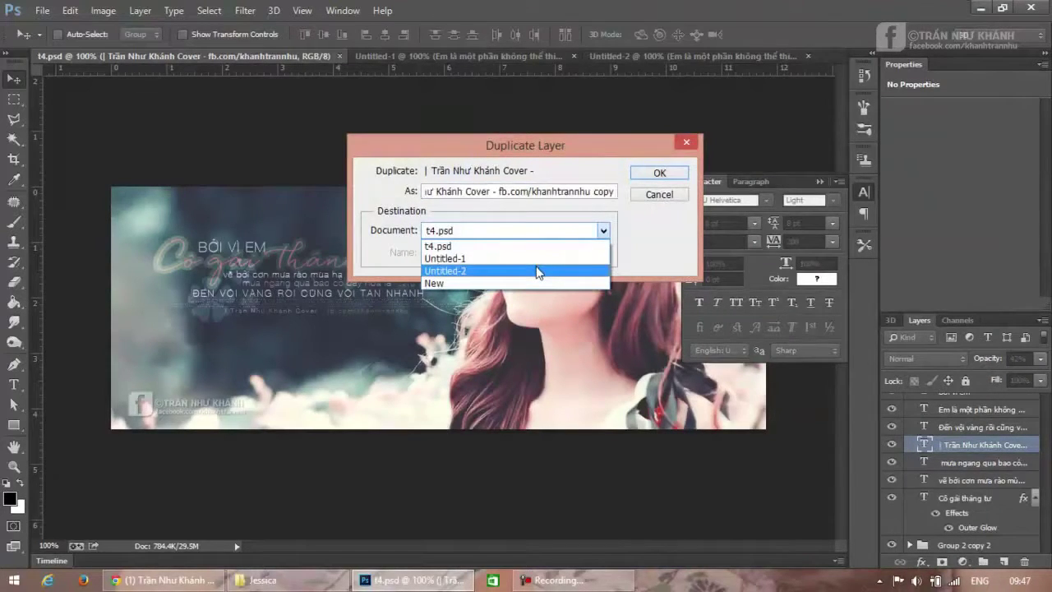
pyautogui.click(538, 271)
pyautogui.click(662, 173)
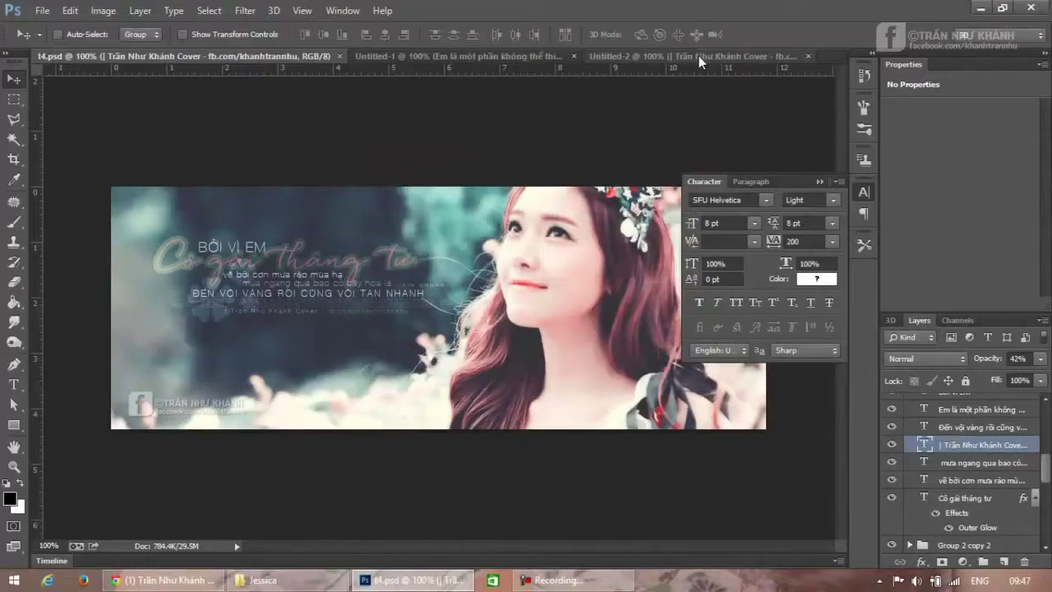
pyautogui.click(699, 56)
pyautogui.moveTo(393, 330); pyautogui.dragTo(391, 315)
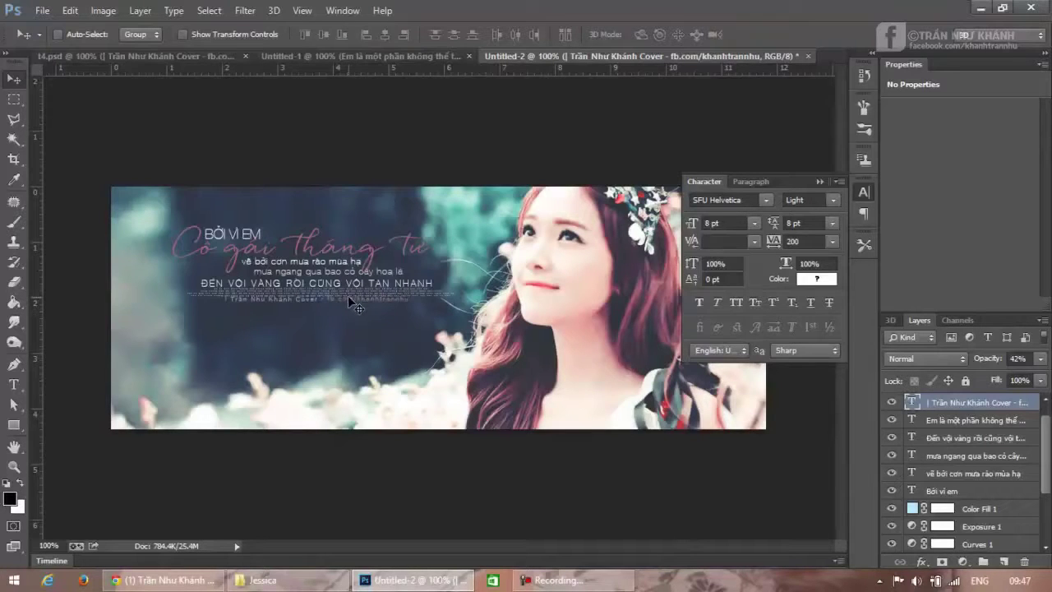
# Step: Group the text layers from the credit line to "Bởi vì em", set the group's blend mode to Soft Light, and expand it
pyautogui.click(981, 421)
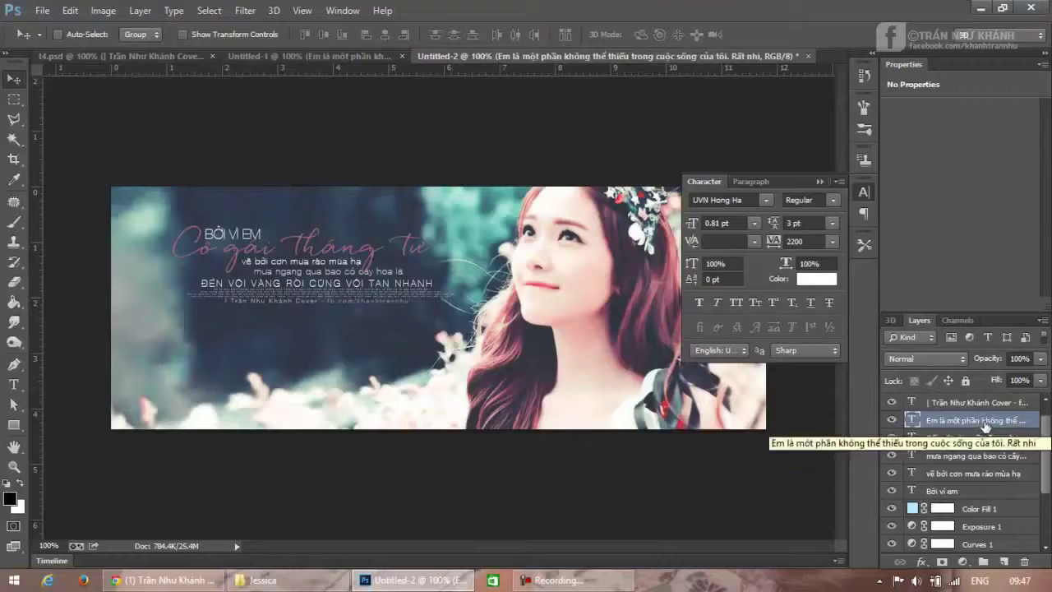
pyautogui.click(984, 403)
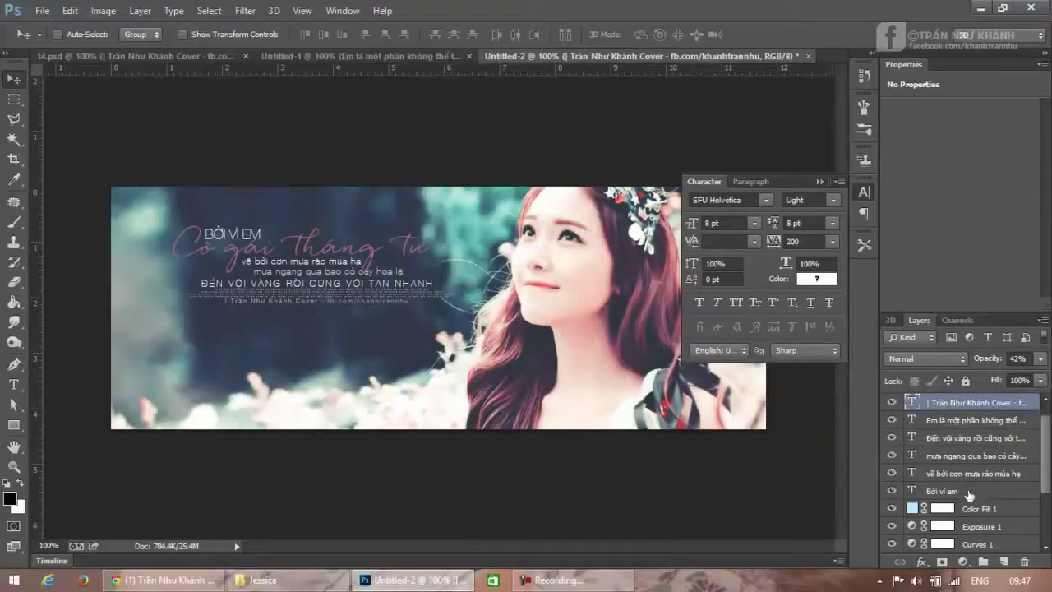
pyautogui.keyDown('shift'); pyautogui.click(972, 492); pyautogui.keyUp('shift')
pyautogui.hotkey('ctrl', 'g')
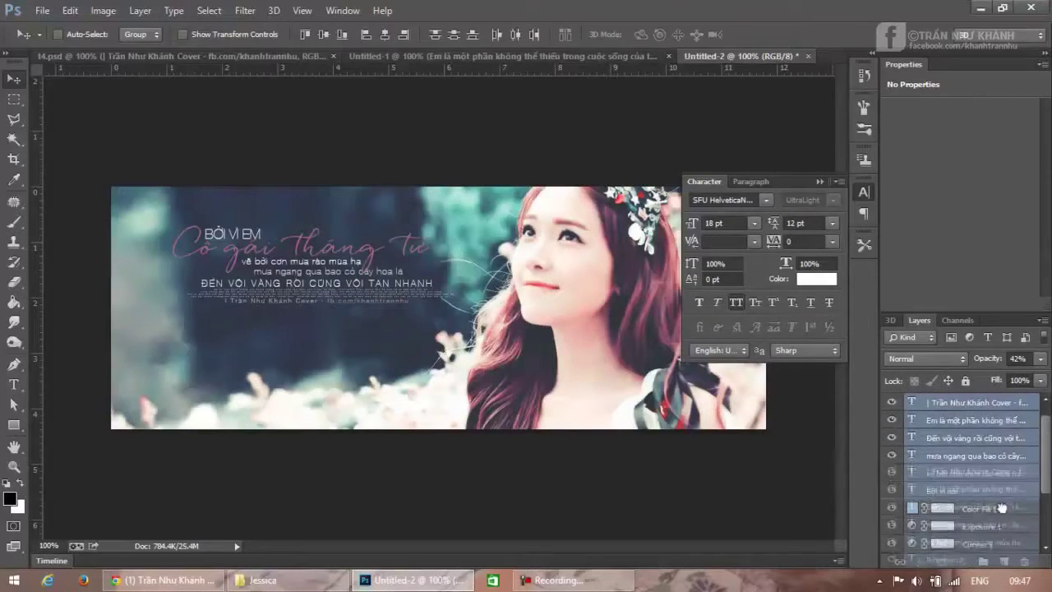
pyautogui.click(940, 357)
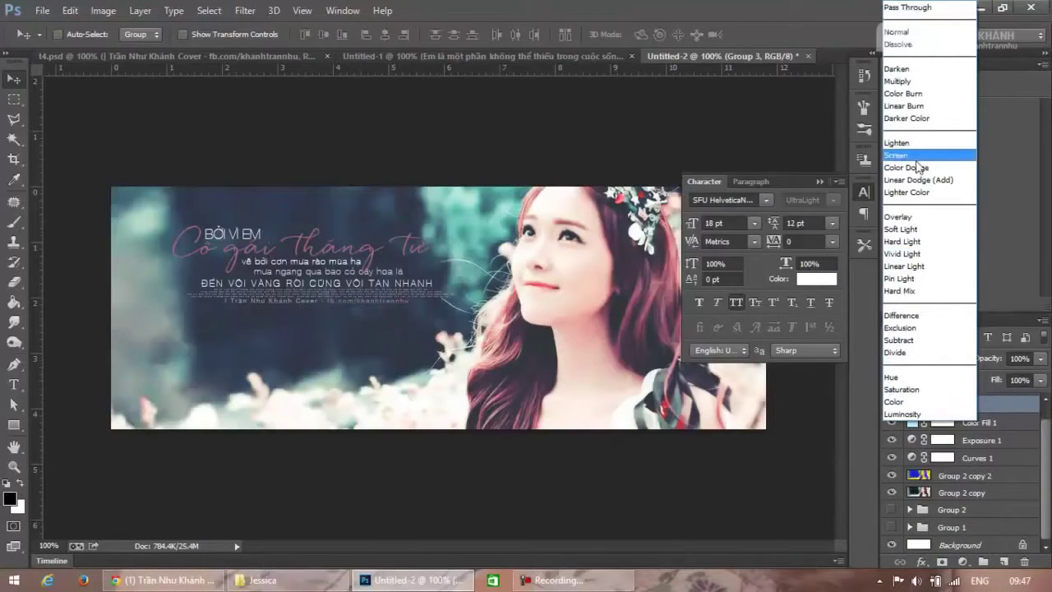
pyautogui.click(909, 229)
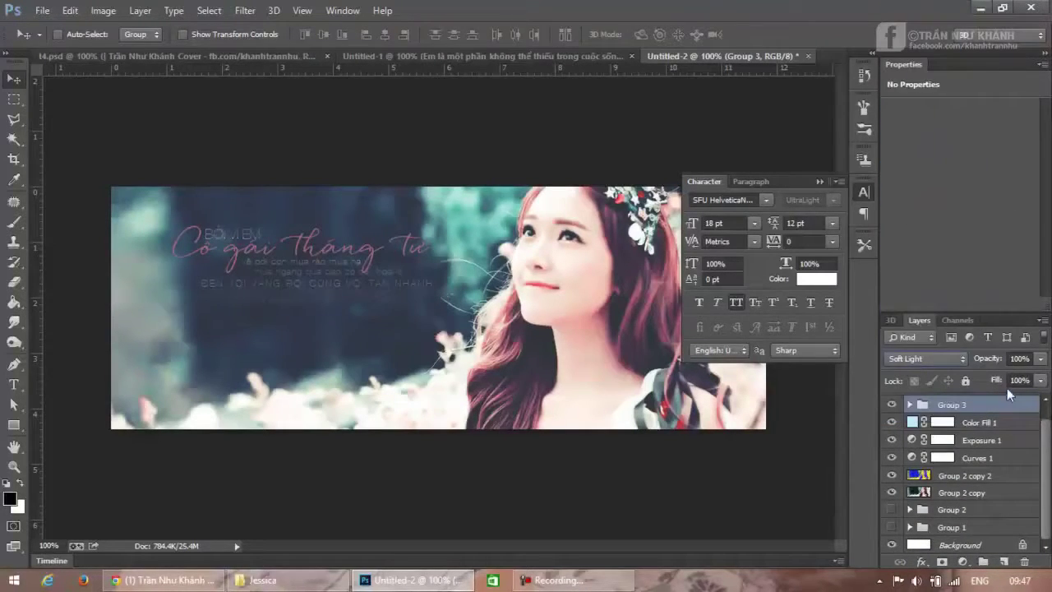
pyautogui.click(909, 404)
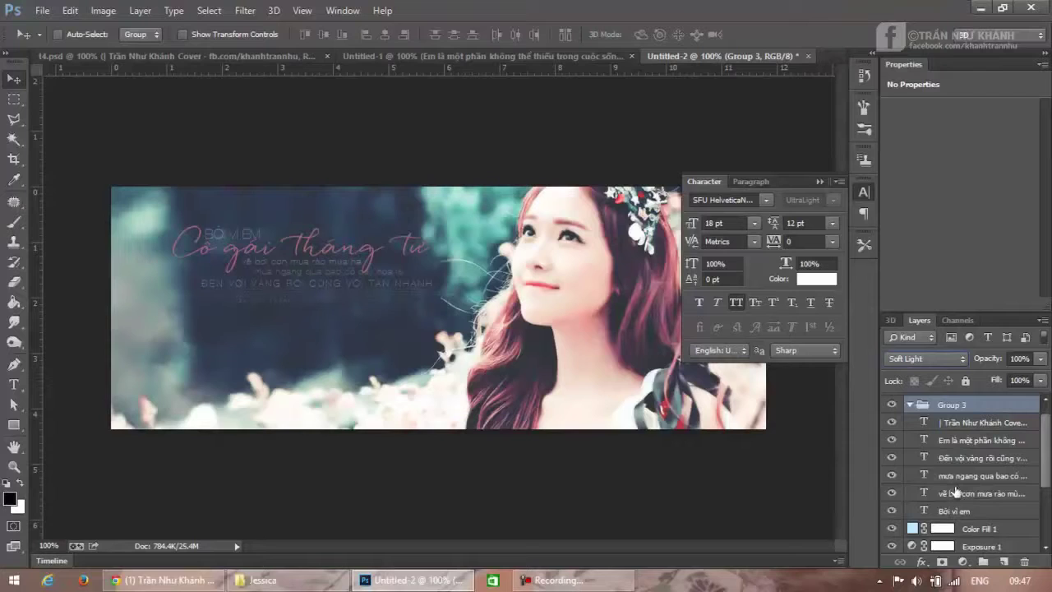
# Step: Move the "Cô gái tháng tư" text layer into Group 3, above the credit line layer
pyautogui.scroll(-3, 955, 490)
pyautogui.scroll(3, 958, 487)
pyautogui.scroll(1, 964, 446)
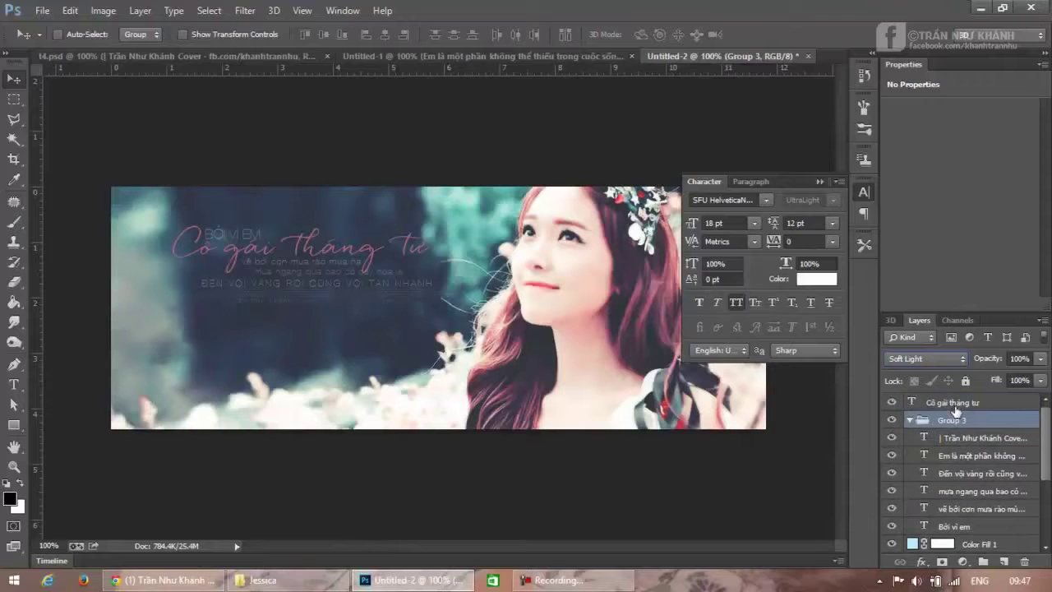
pyautogui.click(966, 402)
pyautogui.moveTo(966, 403); pyautogui.dragTo(968, 436)
# Step: Add an Outer Glow to the "Cô gái tháng tư" layer with white (ffffff) as its color and a range of 10%
pyautogui.rightClick(980, 422)
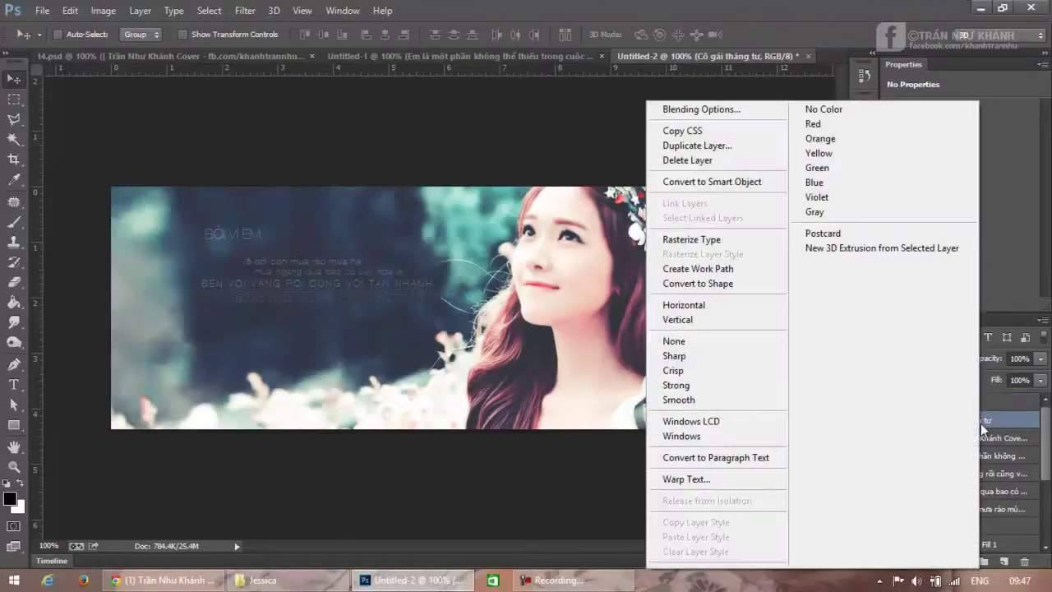
pyautogui.click(730, 110)
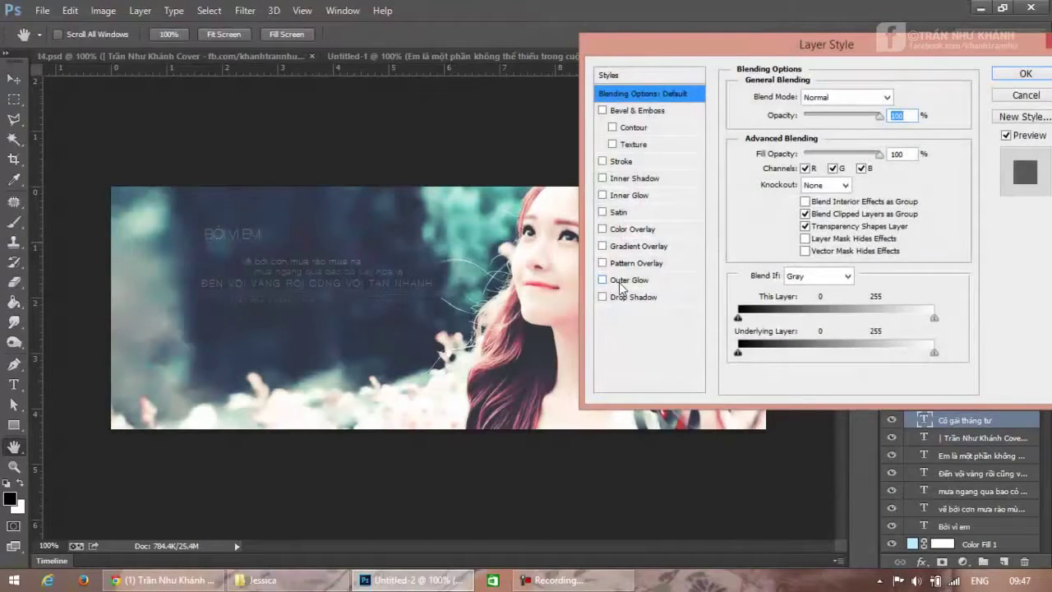
pyautogui.click(625, 280)
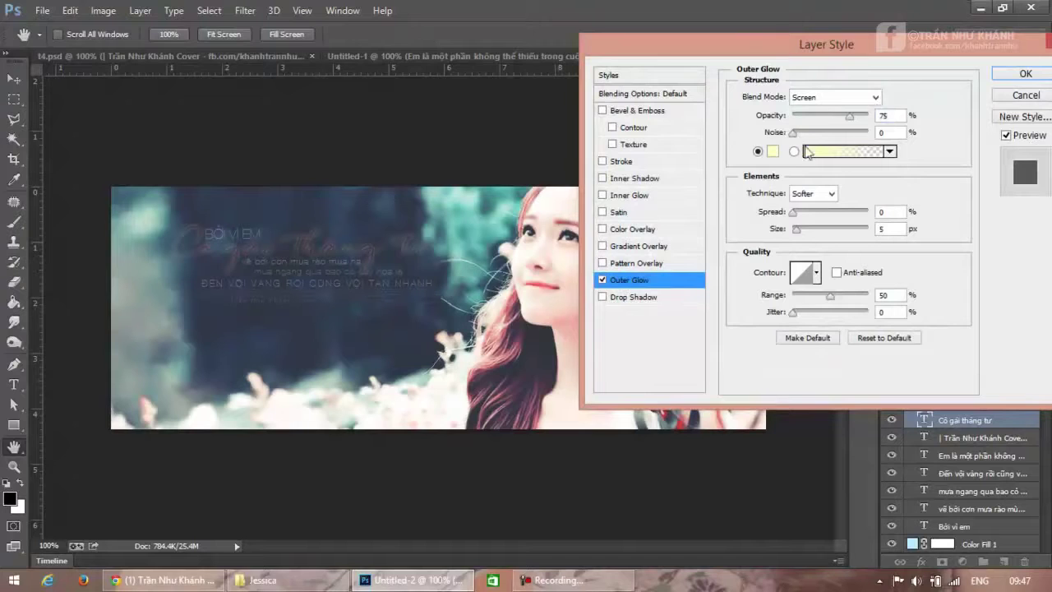
pyautogui.click(773, 151)
pyautogui.moveTo(694, 122); pyautogui.dragTo(661, 97)
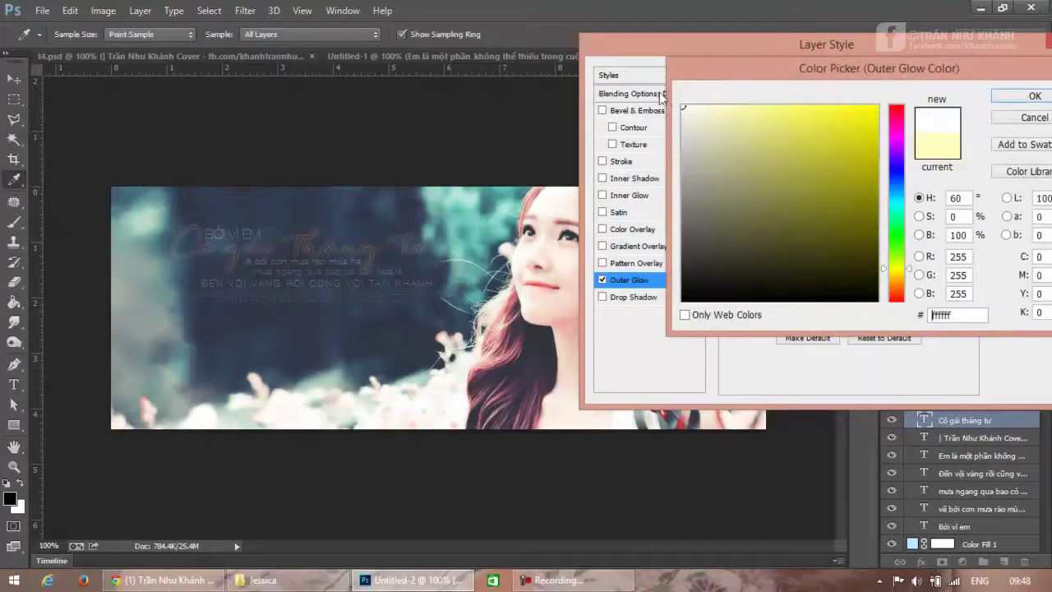
pyautogui.click(1028, 95)
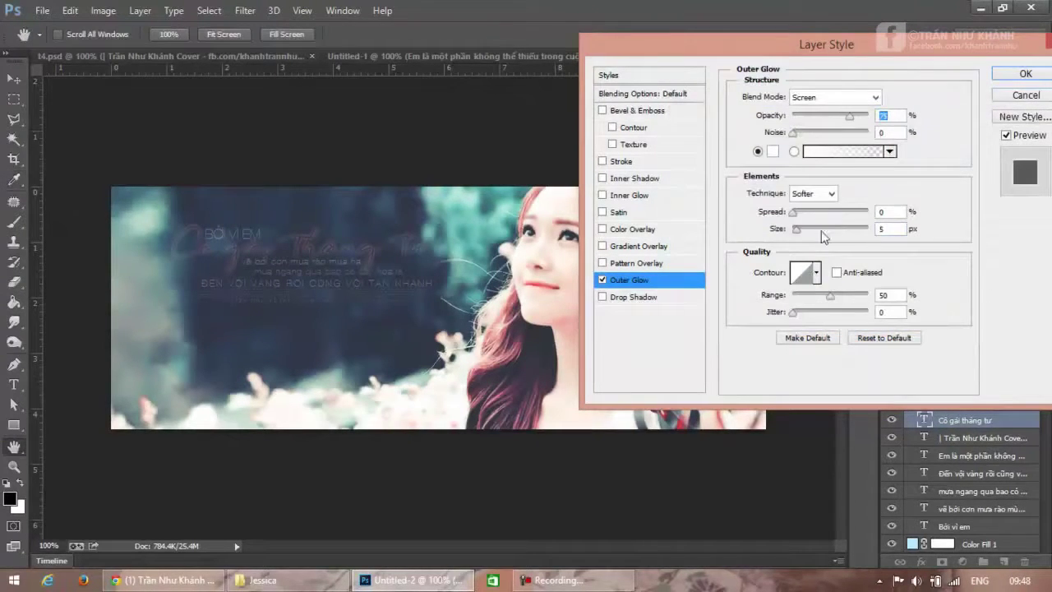
pyautogui.moveTo(830, 303); pyautogui.dragTo(801, 298)
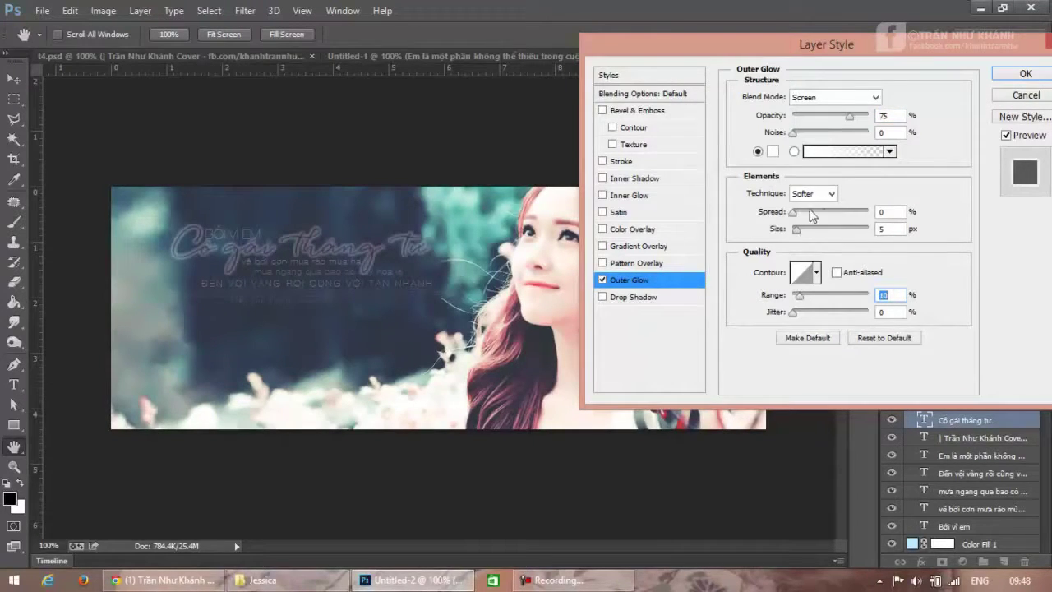
pyautogui.click(1020, 74)
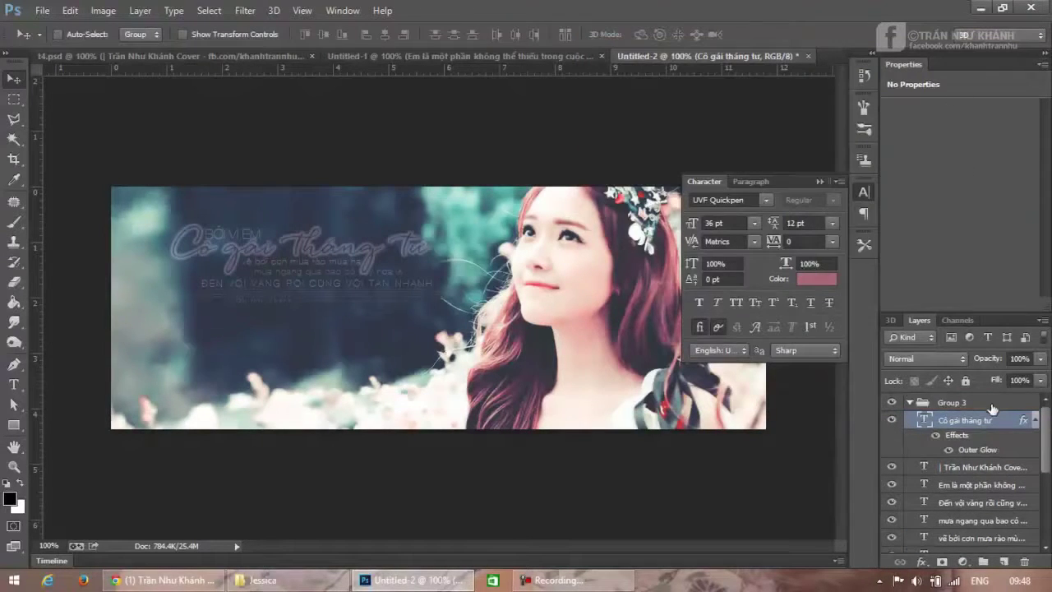
# Step: Compare the text styling in Untitled-2 with the reference cover in t4.psd
pyautogui.click(997, 403)
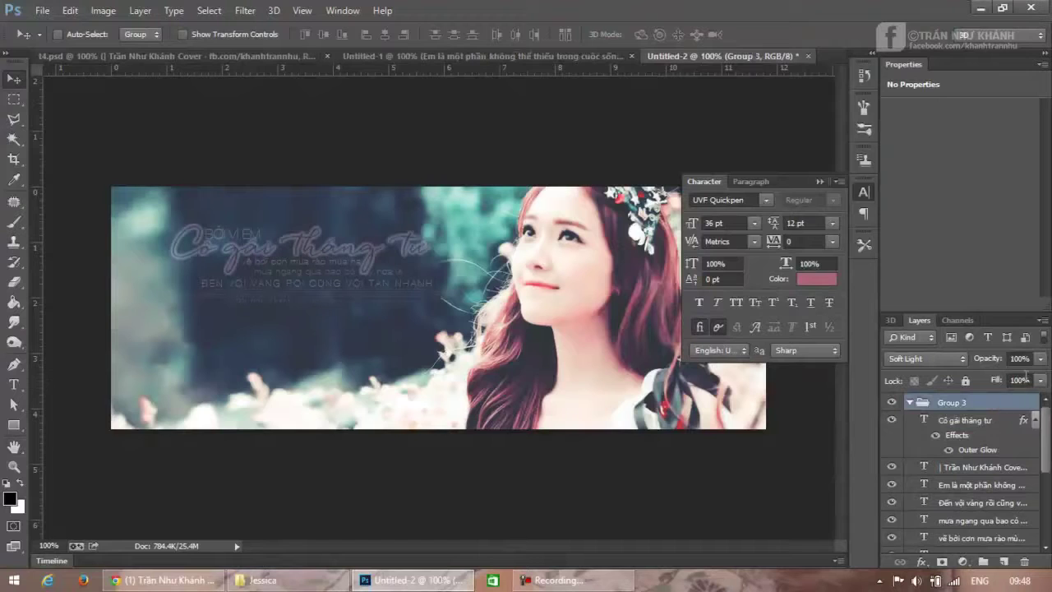
pyautogui.click(274, 57)
pyautogui.click(694, 55)
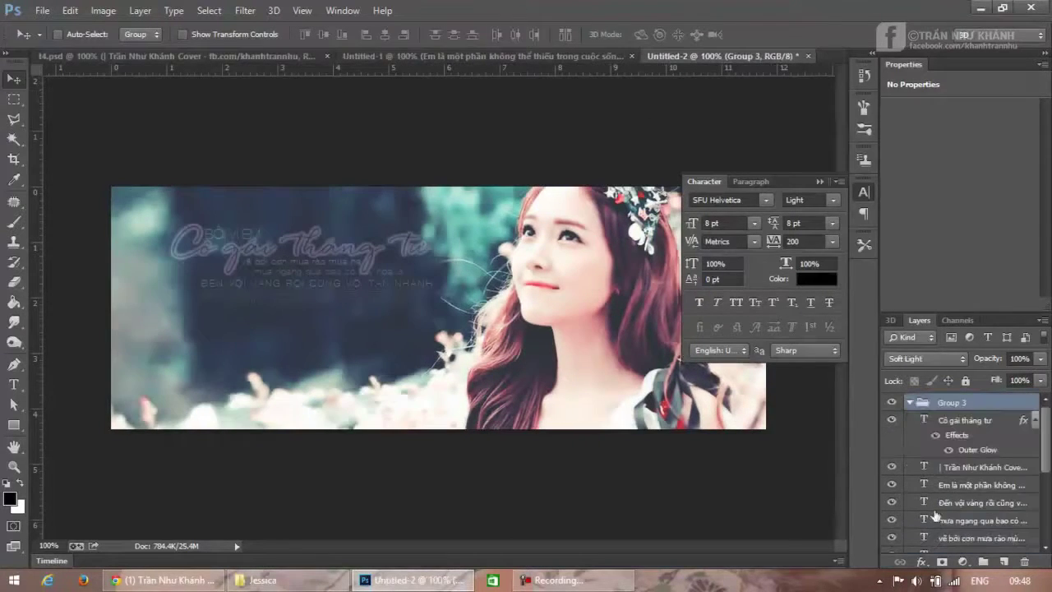
# Step: Change the Outer Glow color of the "Cô gái tháng tư" layer to pale yellow fffcdf
pyautogui.rightClick(956, 420)
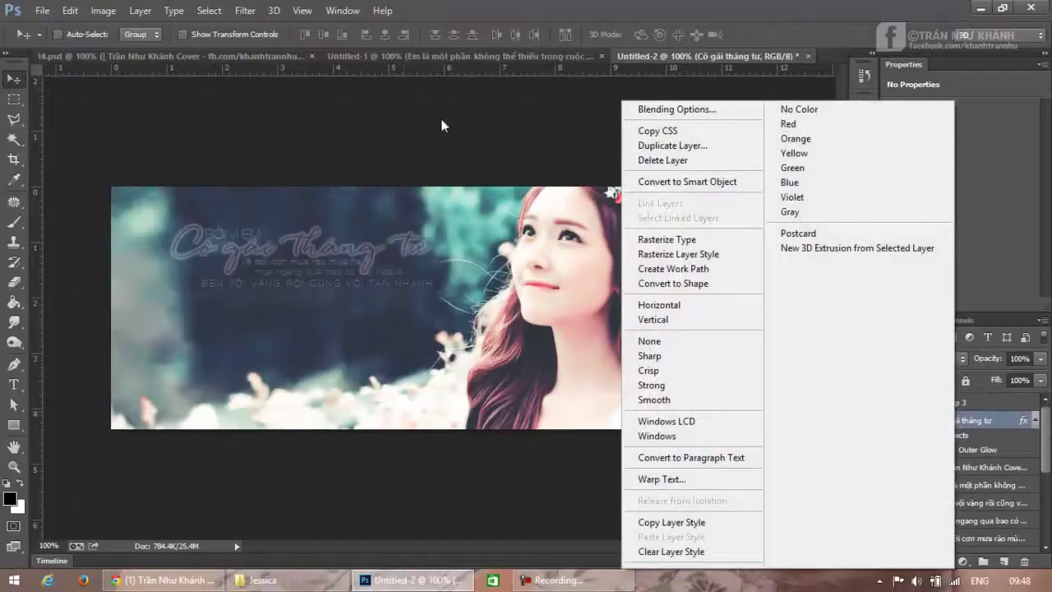
pyautogui.click(655, 107)
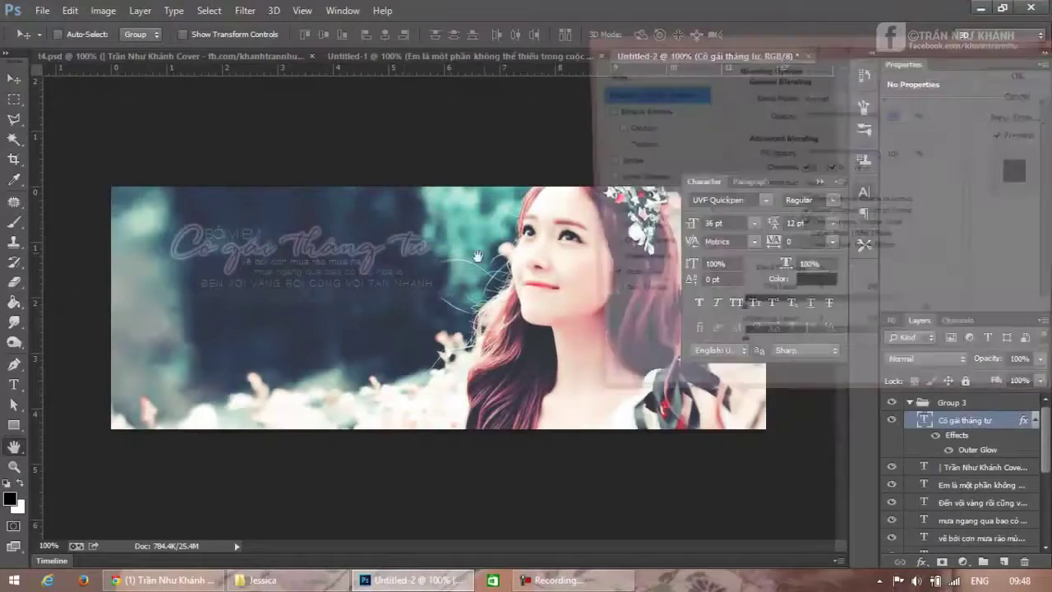
pyautogui.click(630, 280)
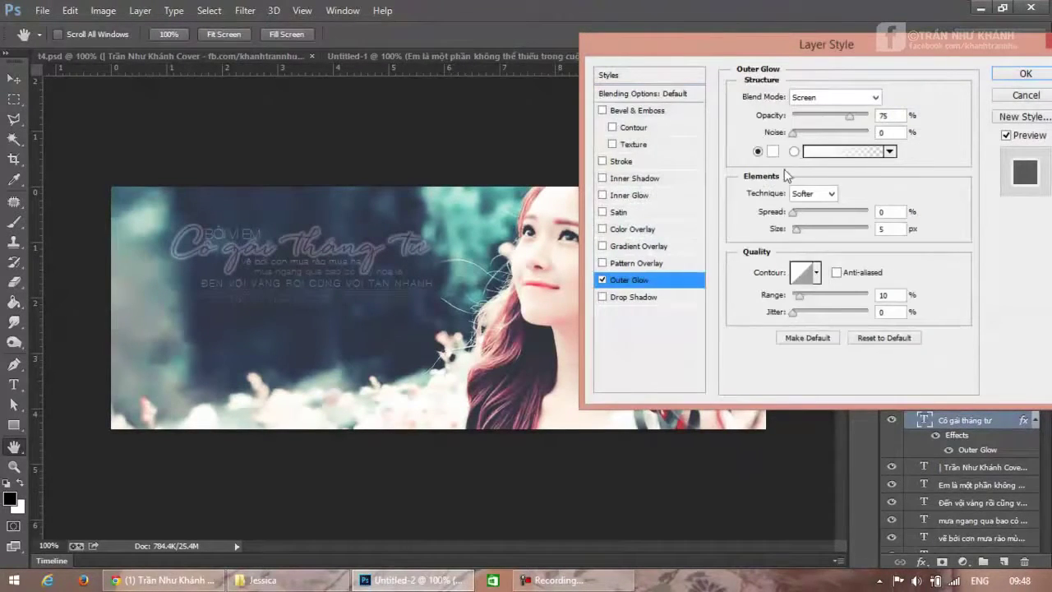
pyautogui.click(754, 176)
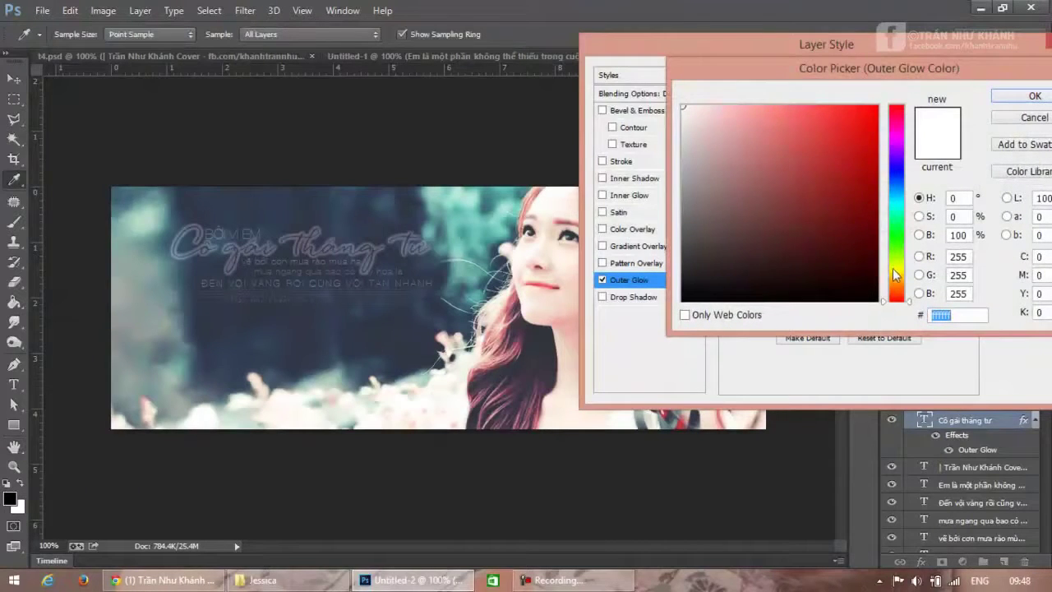
pyautogui.click(892, 267)
pyautogui.moveTo(794, 157)
pyautogui.mouseDown()
pyautogui.moveTo(735, 115)
pyautogui.moveTo(736, 89)
pyautogui.mouseUp()
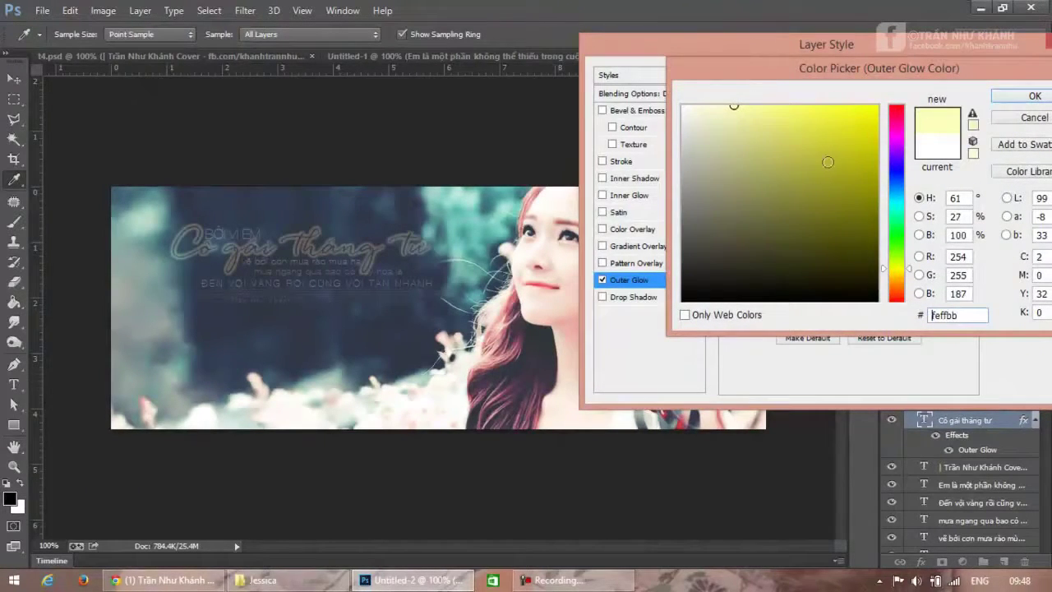
pyautogui.click(894, 277)
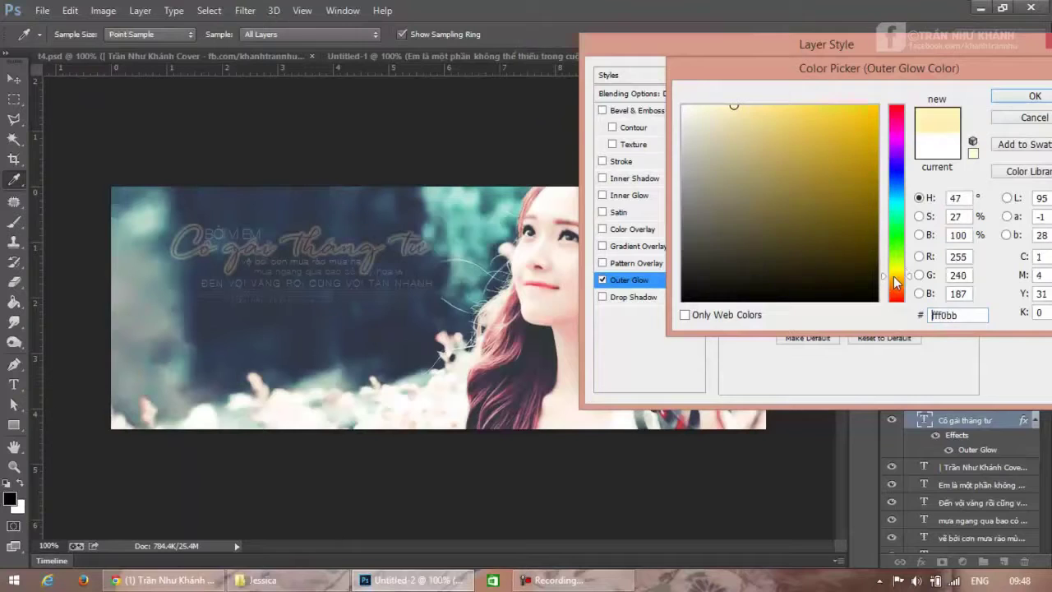
pyautogui.click(897, 271)
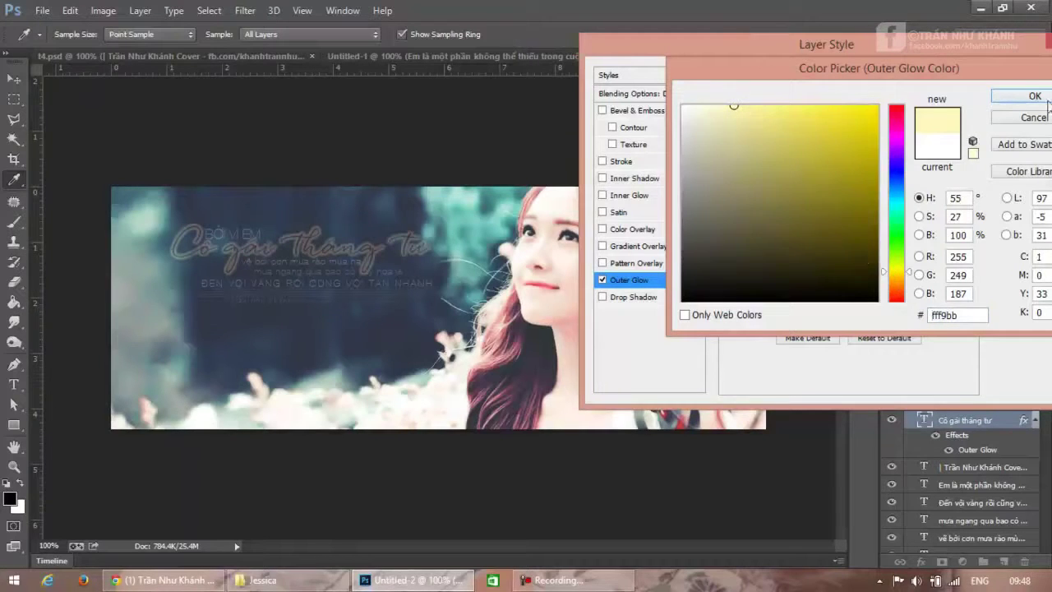
pyautogui.moveTo(725, 109); pyautogui.dragTo(706, 84)
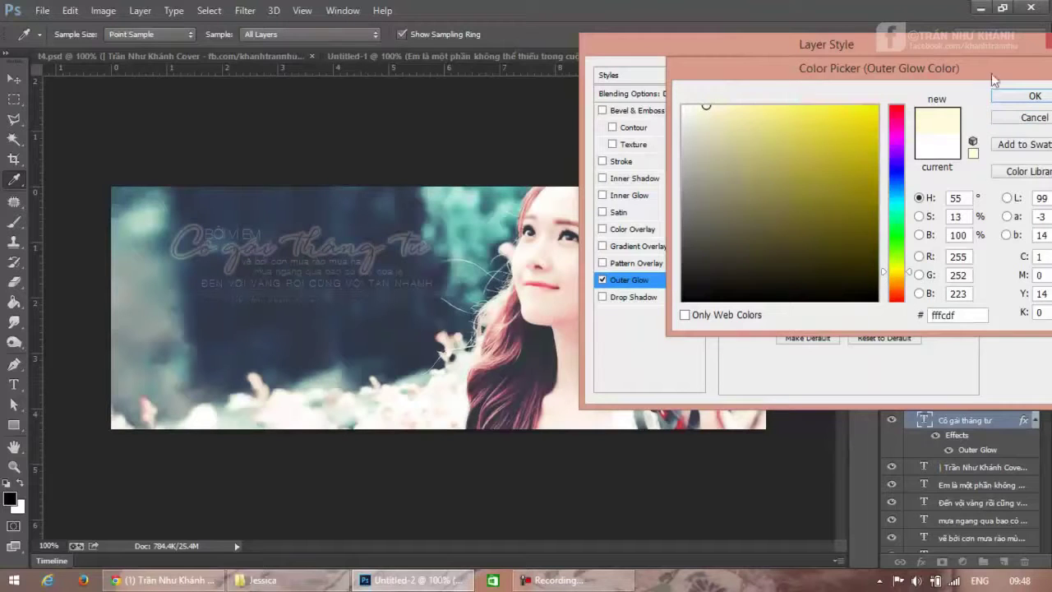
pyautogui.click(1028, 96)
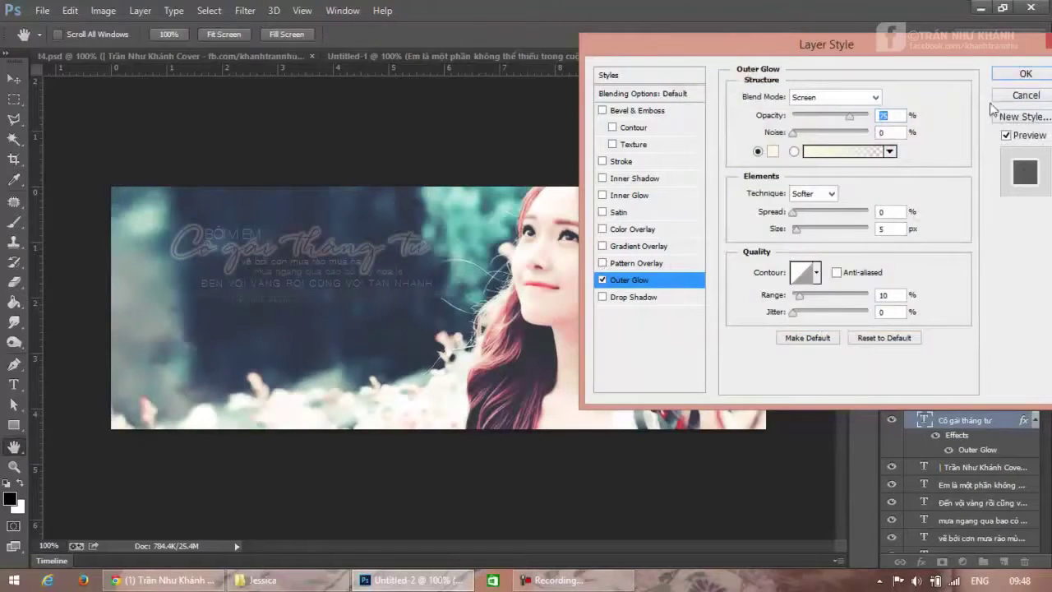
pyautogui.click(1026, 73)
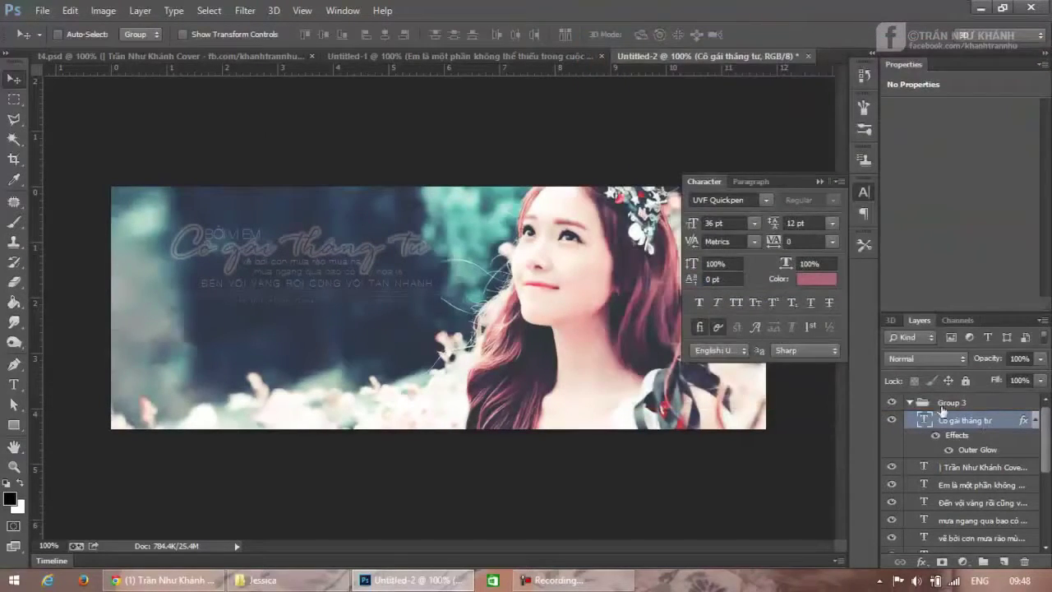
# Step: Collapse Group 3, duplicate it to strengthen the Soft Light text, and hide the character settings
pyautogui.click(909, 402)
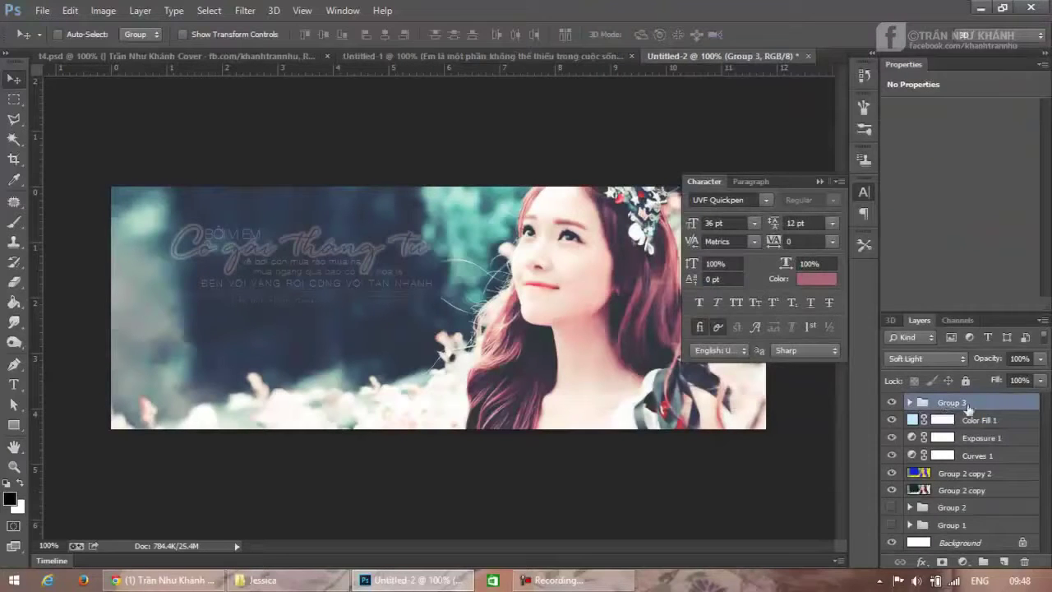
pyautogui.moveTo(1016, 411); pyautogui.dragTo(1003, 561)
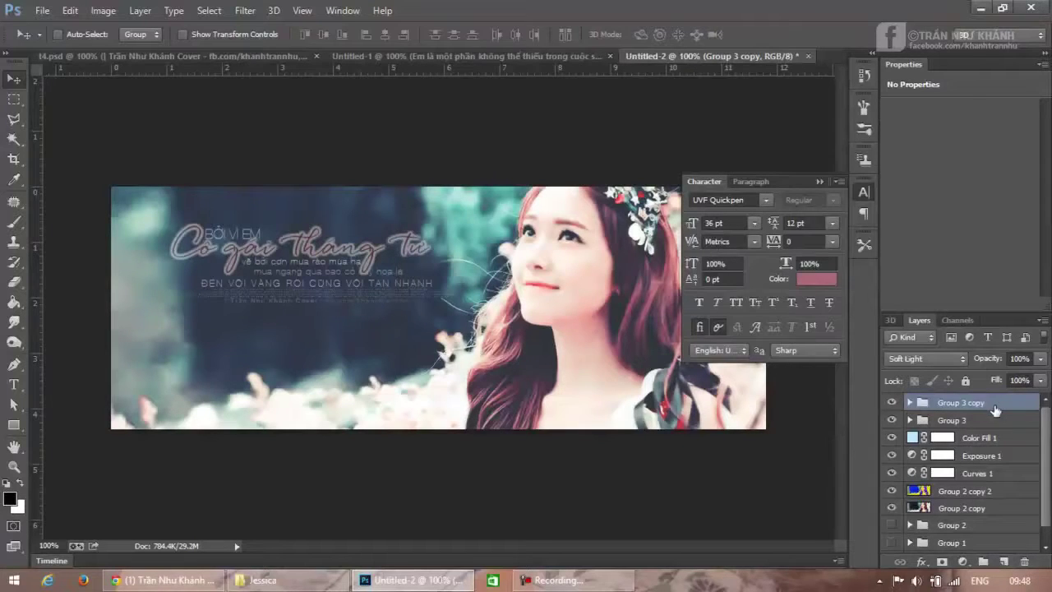
pyautogui.moveTo(996, 409)
pyautogui.mouseDown()
pyautogui.moveTo(1010, 513)
pyautogui.moveTo(983, 424)
pyautogui.moveTo(991, 413)
pyautogui.mouseUp()
pyautogui.click(821, 180)
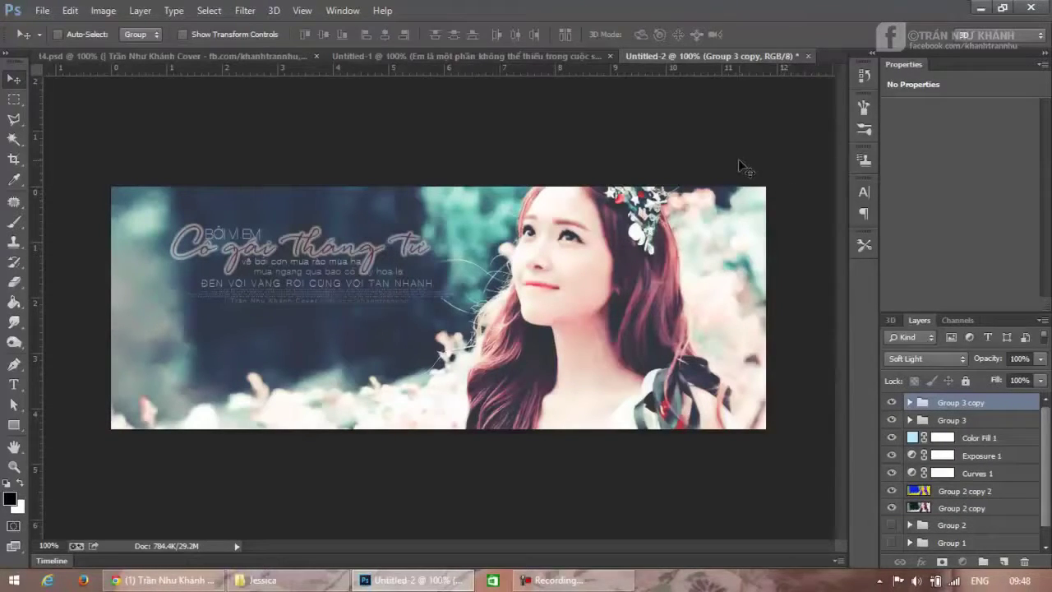
# Step: Check the reference cover in t4.psd once more and return to Untitled-2
pyautogui.click(218, 55)
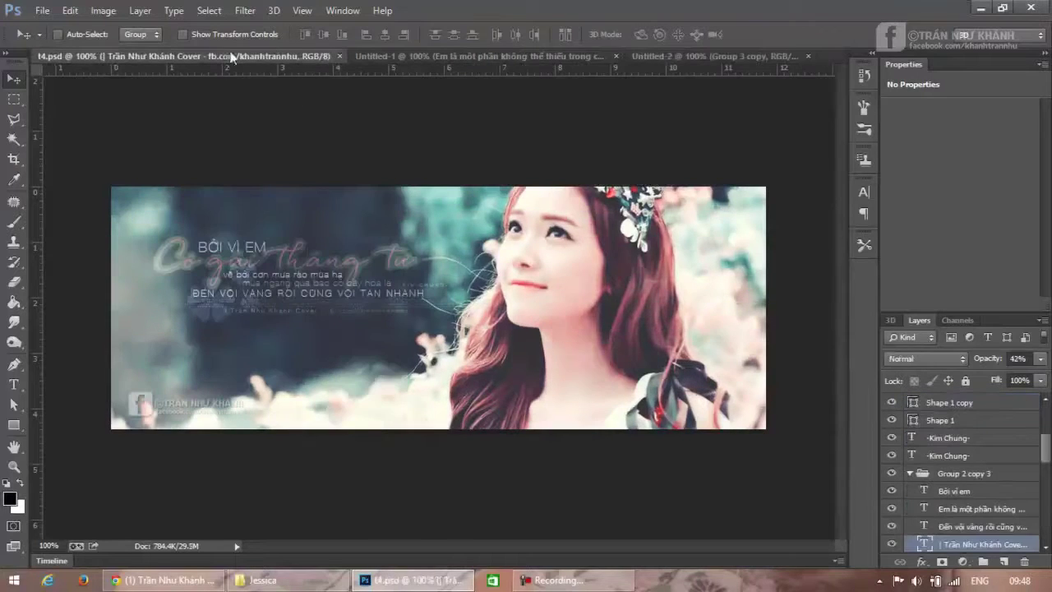
pyautogui.click(722, 54)
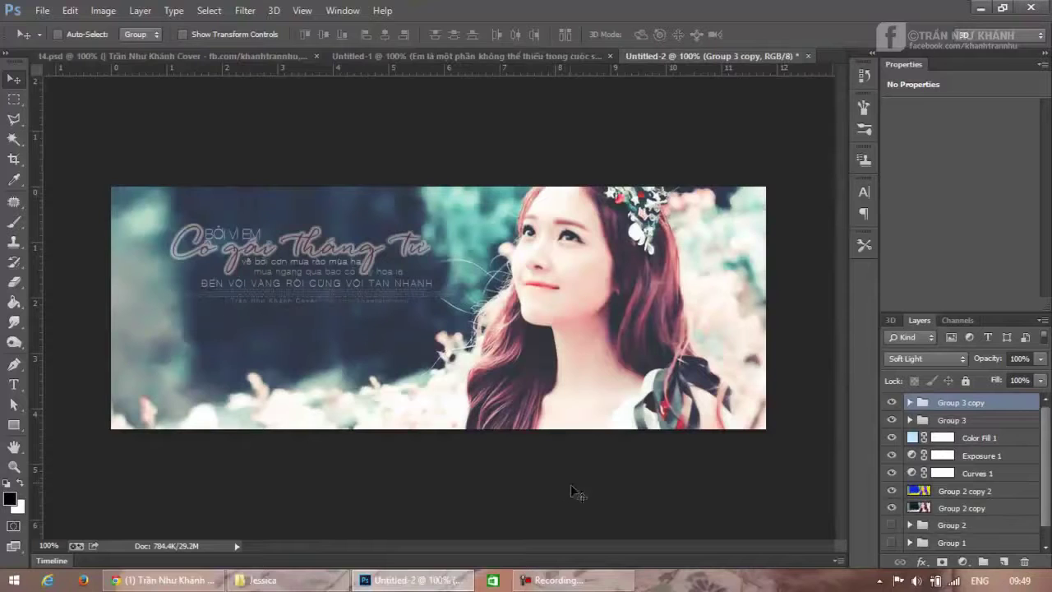
pyautogui.click(552, 579)
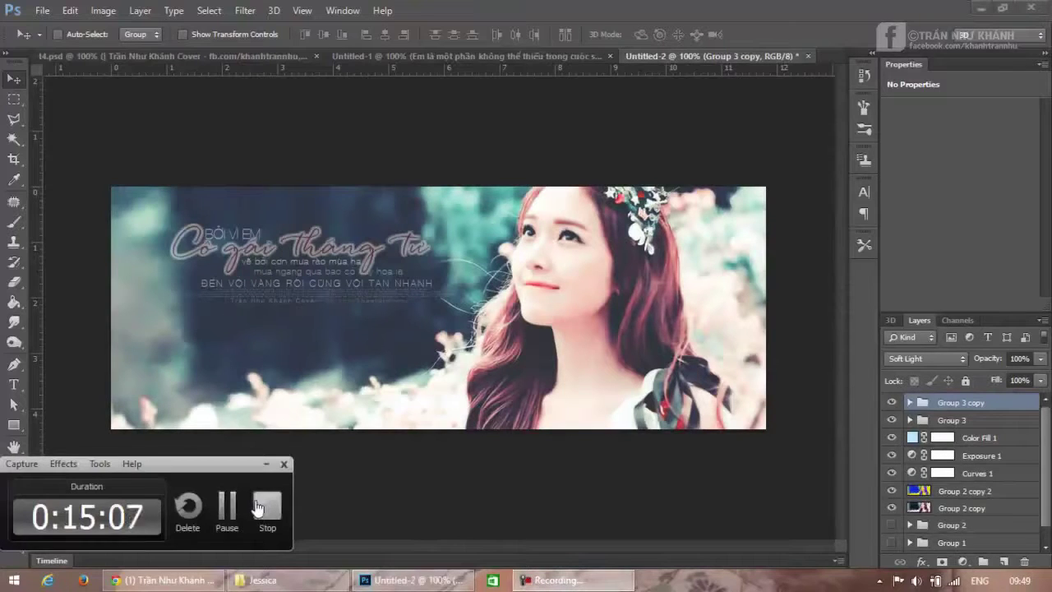
pyautogui.click(257, 505)
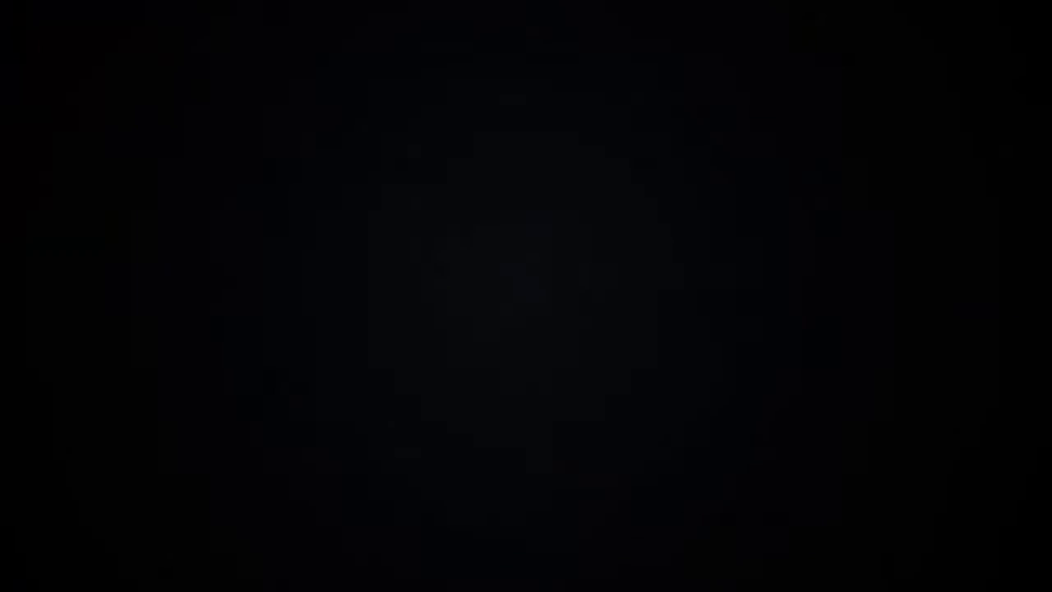